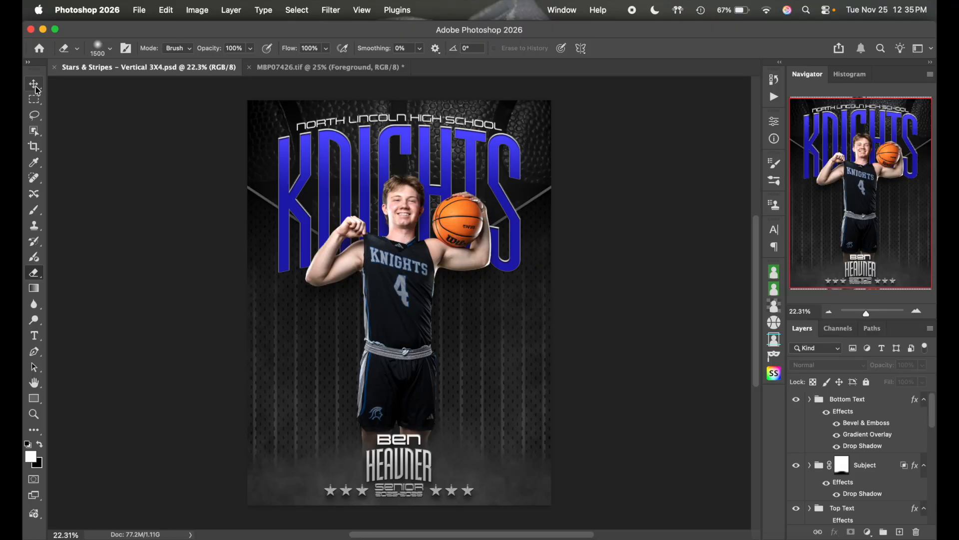
- Browse the layer groups, collapsing one and selecting Top Triangle Layers and Bottom Text
{"action": "left_click", "coordinate": [869, 424]}
{"action": "scroll", "coordinate": [850, 449], "scroll_direction": "down", "scroll_amount": 6}
{"action": "left_click", "coordinate": [827, 467]}
{"action": "left_click", "coordinate": [819, 465]}
{"action": "left_click", "coordinate": [810, 421]}
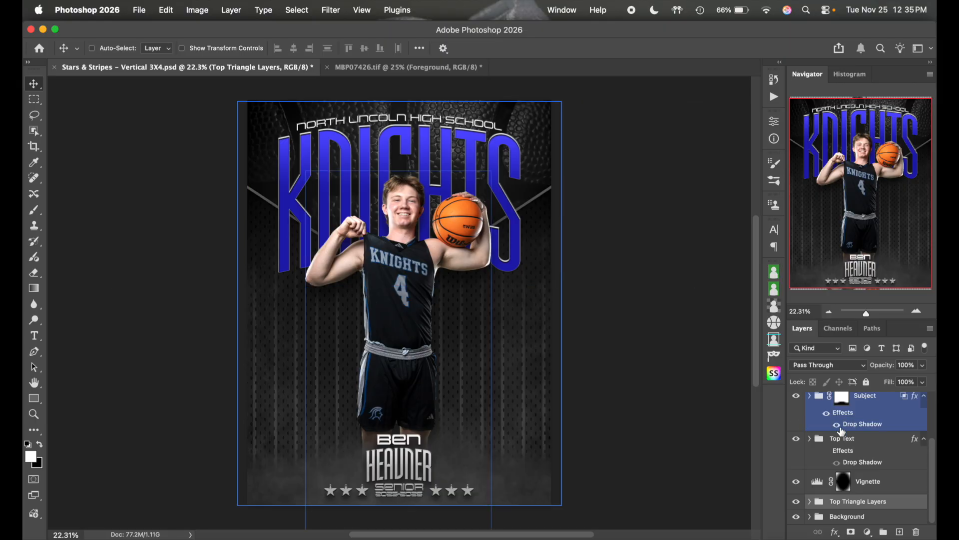
{"action": "scroll", "coordinate": [866, 452], "scroll_direction": "up", "scroll_amount": 4}
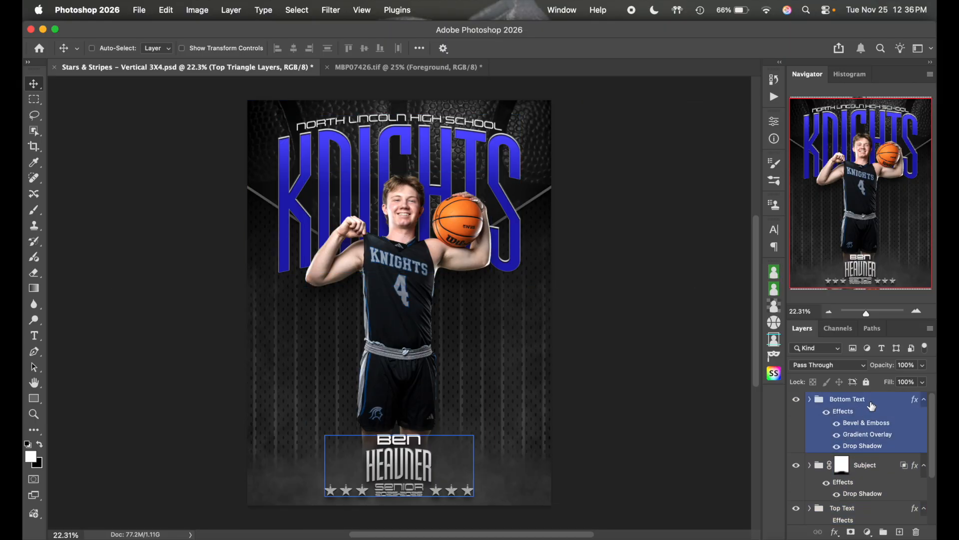
{"action": "left_click", "coordinate": [871, 403]}
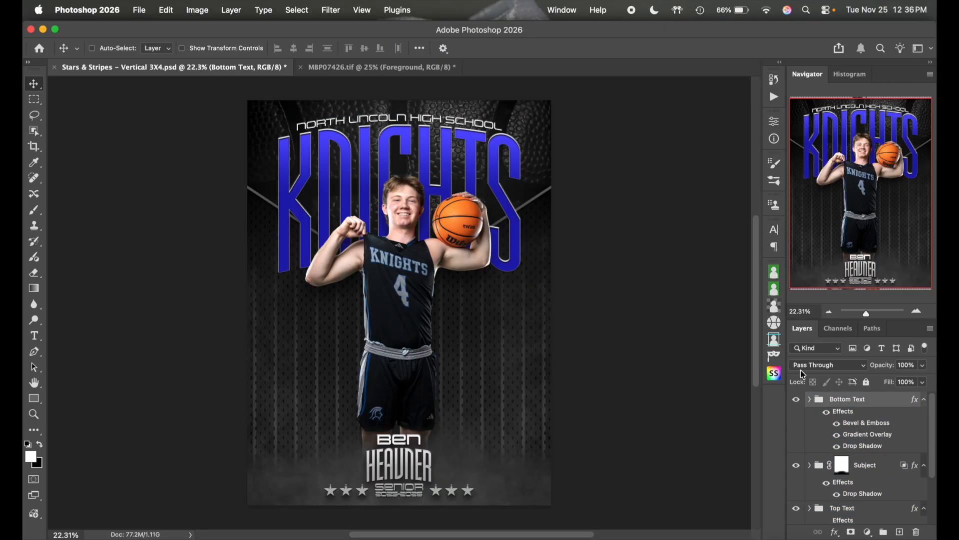
- Toggle the bottom name text and the player on and off to identify their layers
{"action": "left_click", "coordinate": [796, 400]}
{"action": "left_click", "coordinate": [797, 399]}
{"action": "left_click", "coordinate": [797, 400]}
{"action": "left_click", "coordinate": [797, 400]}
{"action": "scroll", "coordinate": [829, 415], "scroll_direction": "down", "scroll_amount": 2}
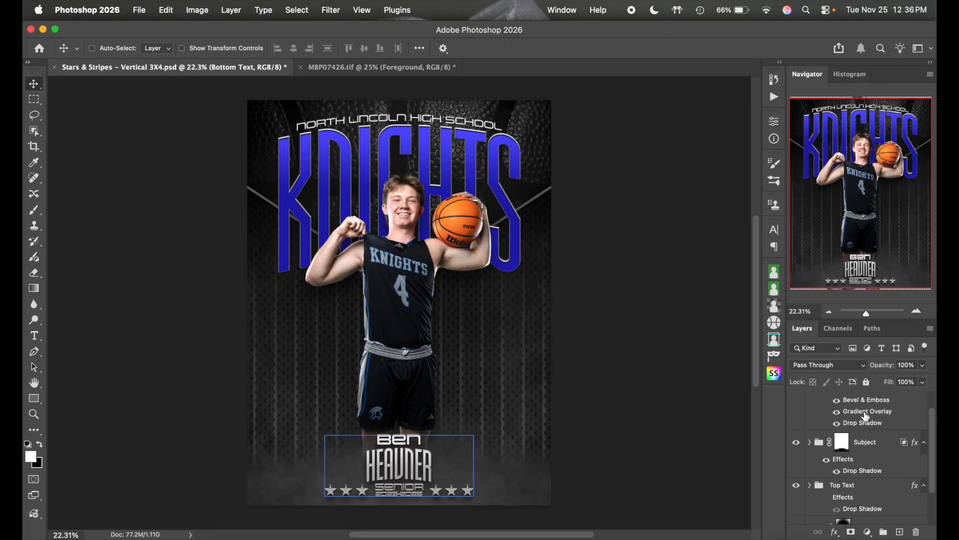
{"action": "left_click", "coordinate": [796, 435]}
{"action": "left_click", "coordinate": [796, 435]}
- Toggle visibility of the KNIGHTS title and the Vignette layer to check their effect
{"action": "scroll", "coordinate": [879, 475], "scroll_direction": "down", "scroll_amount": 3}
{"action": "left_click", "coordinate": [829, 490]}
{"action": "left_click", "coordinate": [850, 452]}
{"action": "left_click", "coordinate": [797, 447]}
{"action": "left_click", "coordinate": [796, 448]}
{"action": "scroll", "coordinate": [843, 460], "scroll_direction": "down", "scroll_amount": 1}
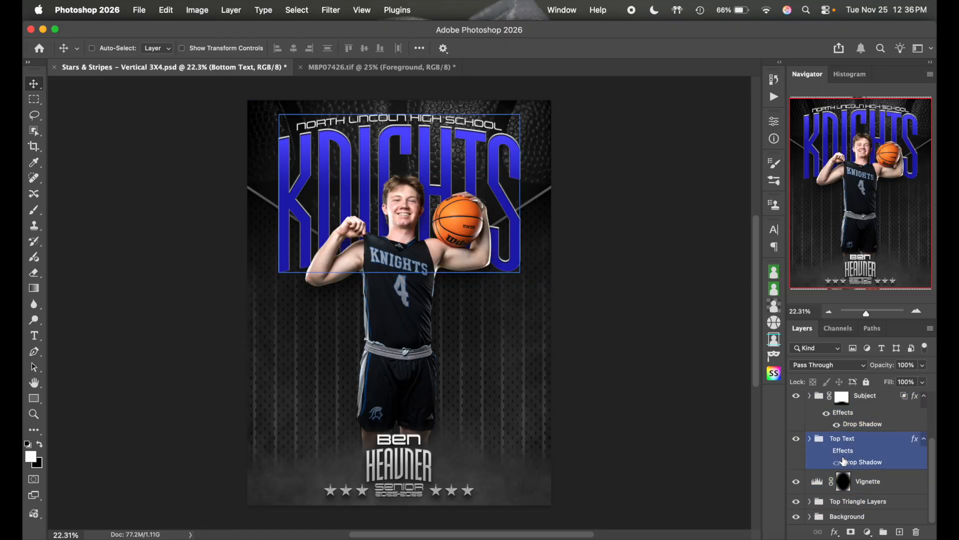
{"action": "left_click", "coordinate": [834, 478]}
{"action": "left_click", "coordinate": [797, 481]}
{"action": "left_click", "coordinate": [797, 482]}
{"action": "left_click", "coordinate": [797, 481]}
{"action": "left_click", "coordinate": [797, 482]}
- Hide and re-show the Top Triangle Layers group, then select the Background group
{"action": "left_click", "coordinate": [798, 504]}
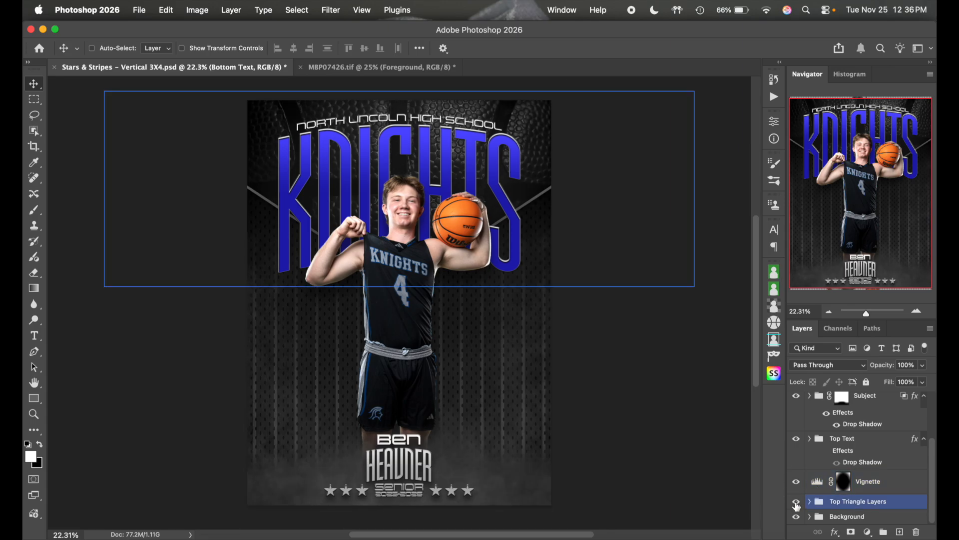
{"action": "left_click", "coordinate": [796, 503]}
{"action": "left_click", "coordinate": [828, 518]}
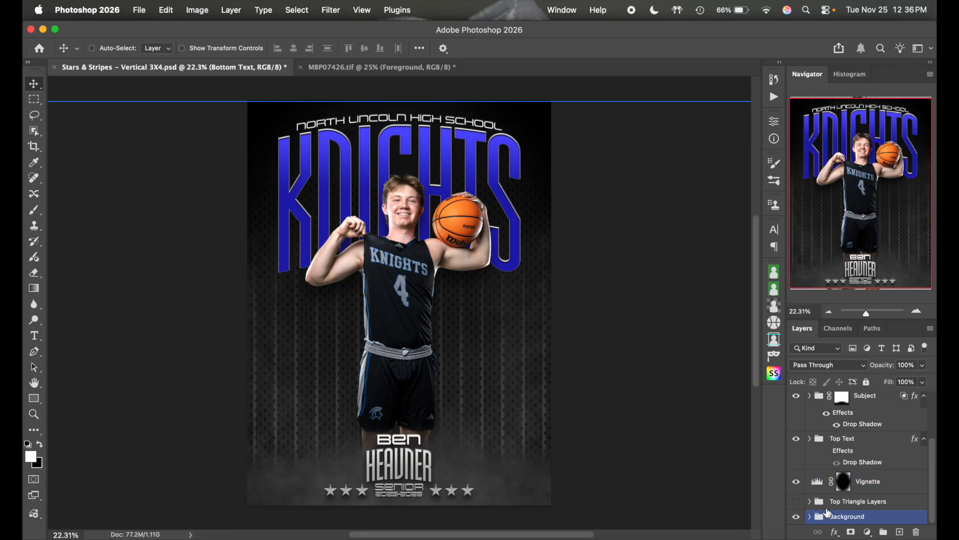
{"action": "left_click", "coordinate": [797, 502]}
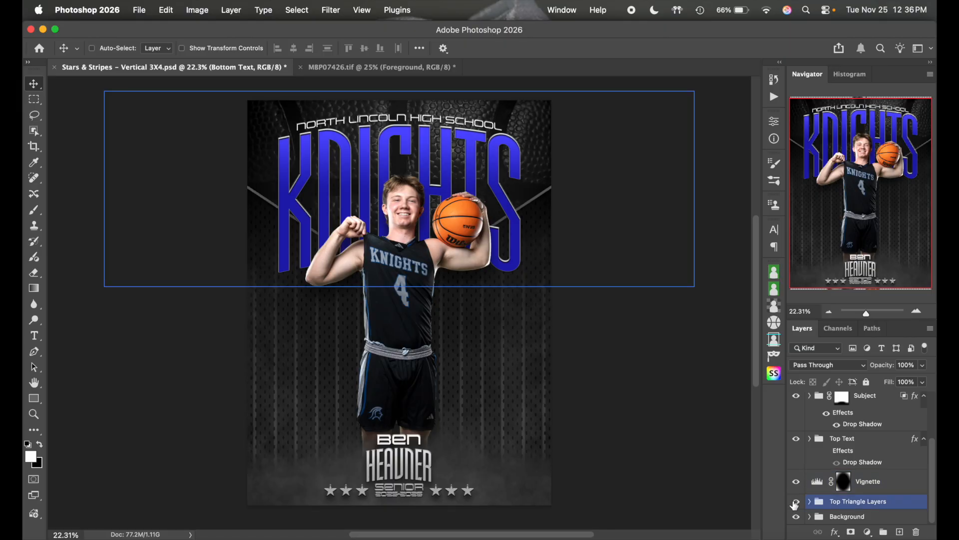
{"action": "left_click", "coordinate": [844, 515]}
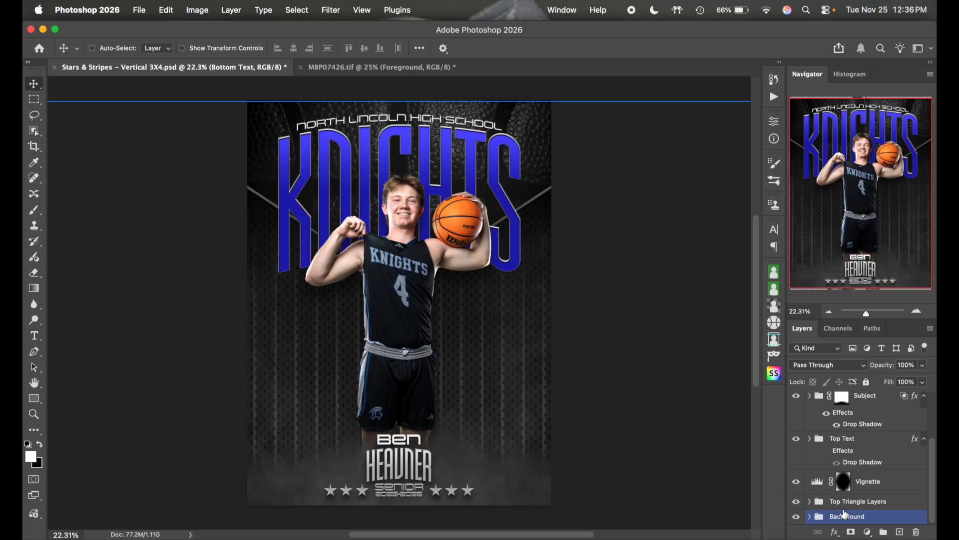
- Expand and collapse the Background group and toggle its visibility off and on
{"action": "left_click", "coordinate": [810, 517]}
{"action": "scroll", "coordinate": [878, 484], "scroll_direction": "down", "scroll_amount": 5}
{"action": "scroll", "coordinate": [878, 484], "scroll_direction": "up", "scroll_amount": 1}
{"action": "left_click", "coordinate": [827, 418]}
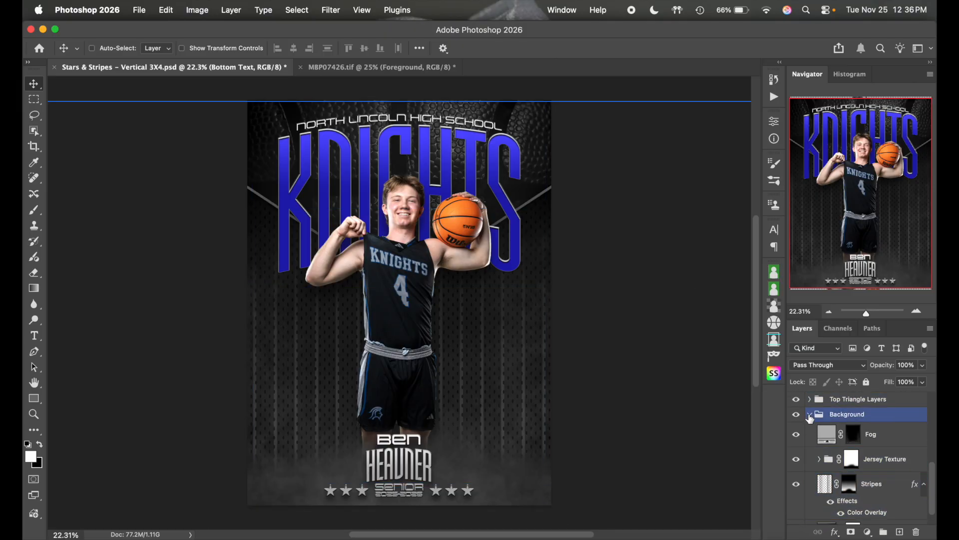
{"action": "left_click", "coordinate": [810, 414]}
{"action": "left_click", "coordinate": [797, 517]}
{"action": "left_click", "coordinate": [796, 517]}
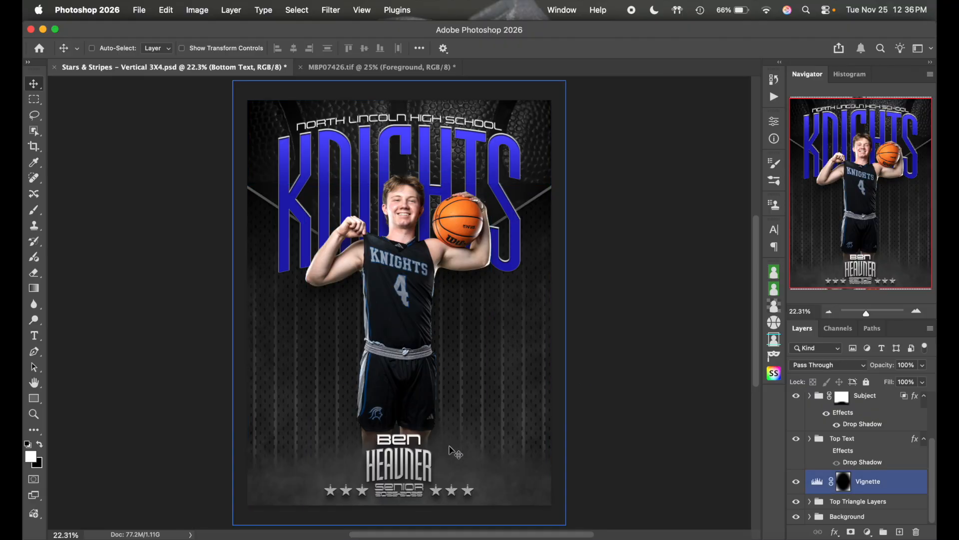
{"action": "left_click", "coordinate": [797, 515]}
{"action": "left_click", "coordinate": [797, 515]}
- Enable Auto-Select and click the player to reveal the Sample layer in the Subject group
{"action": "scroll", "coordinate": [849, 475], "scroll_direction": "up", "scroll_amount": 3}
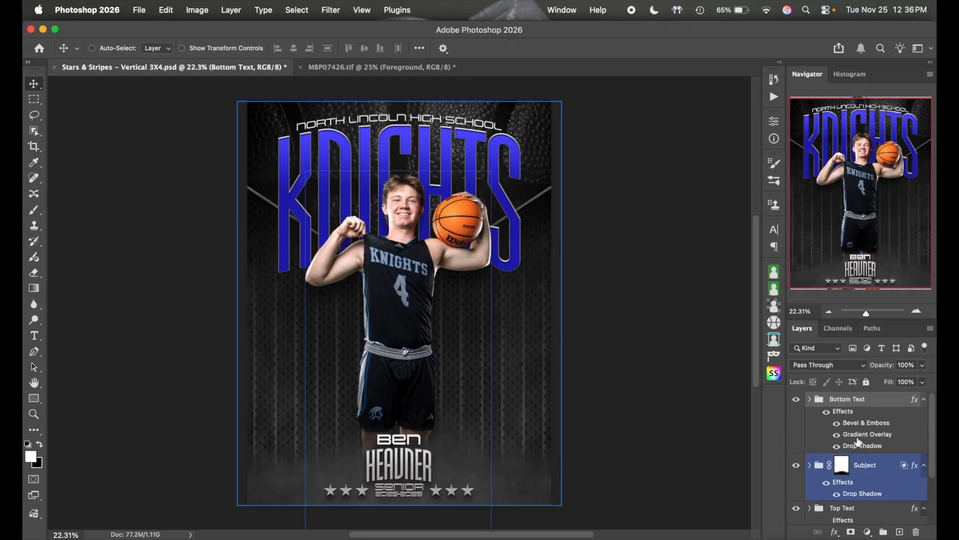
{"action": "left_click", "coordinate": [108, 48]}
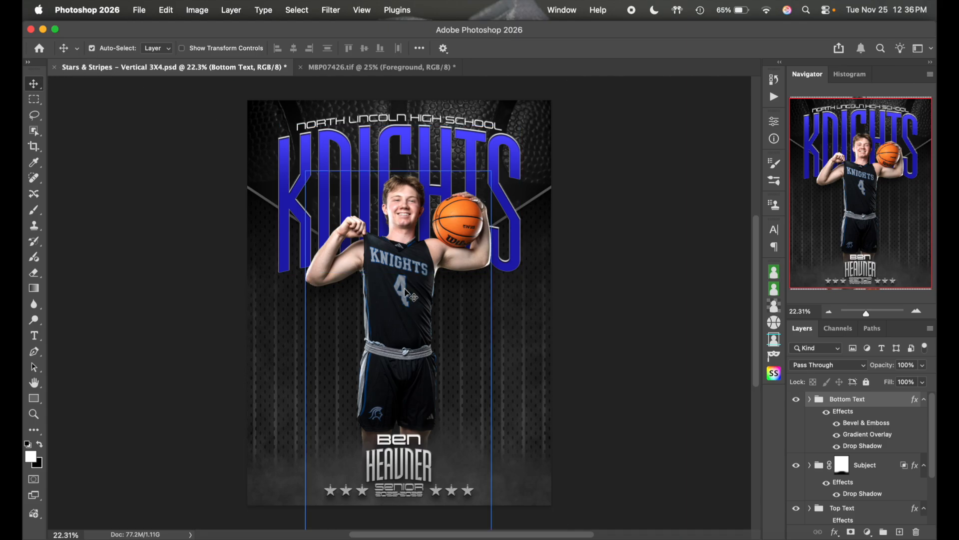
{"action": "left_click", "coordinate": [412, 330]}
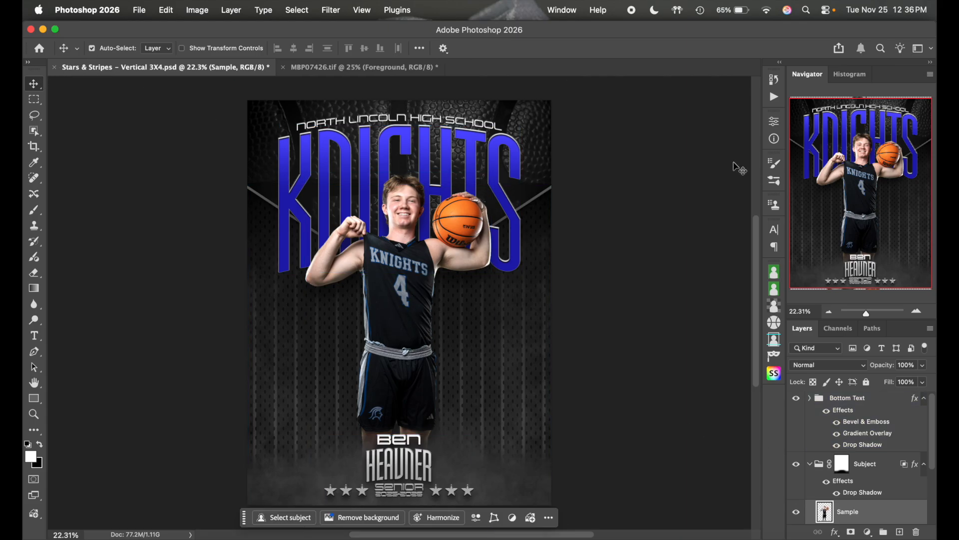
- Paste the baseball player from MBP07426.tif into the poster and move it lower
{"action": "left_click", "coordinate": [365, 71]}
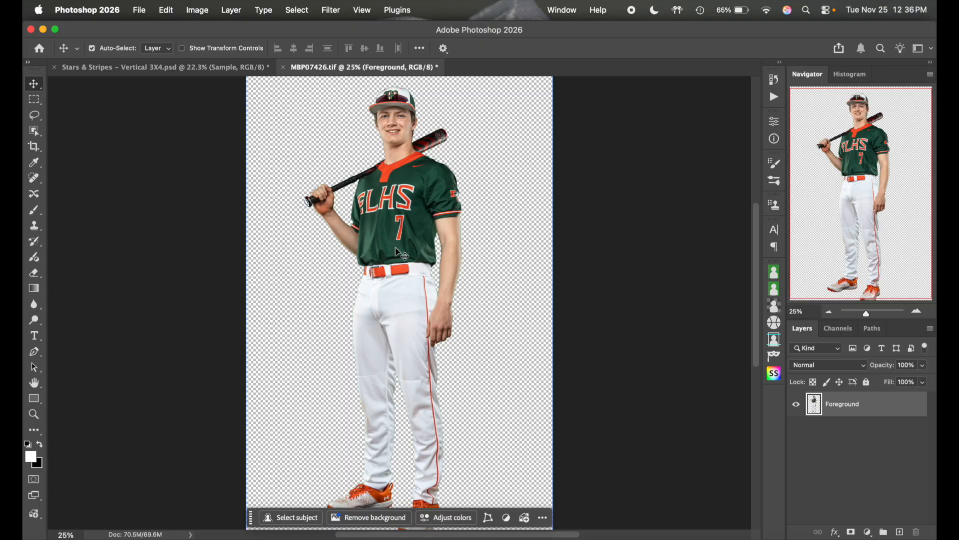
{"action": "left_click", "coordinate": [194, 65]}
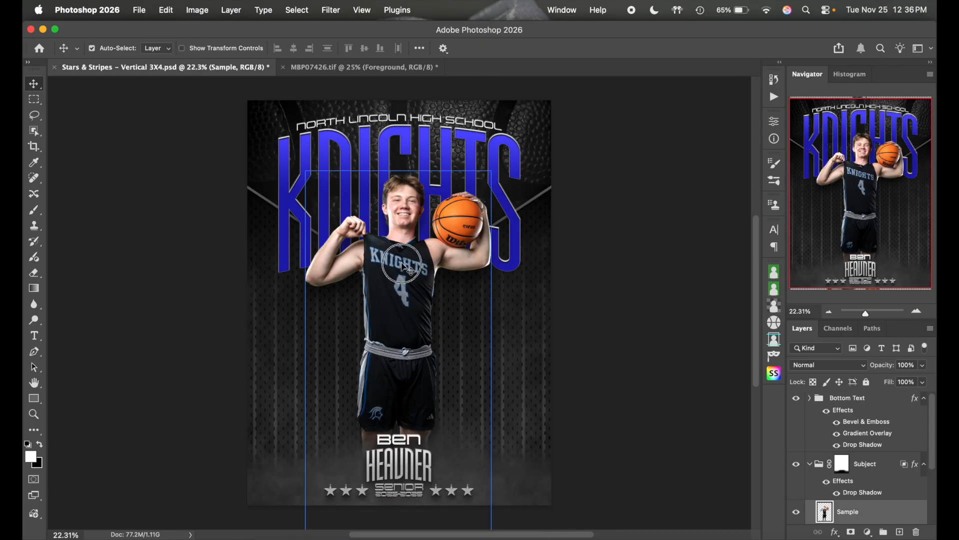
{"action": "key", "text": "ctrl+v"}
{"action": "key", "text": "ctrl+t"}
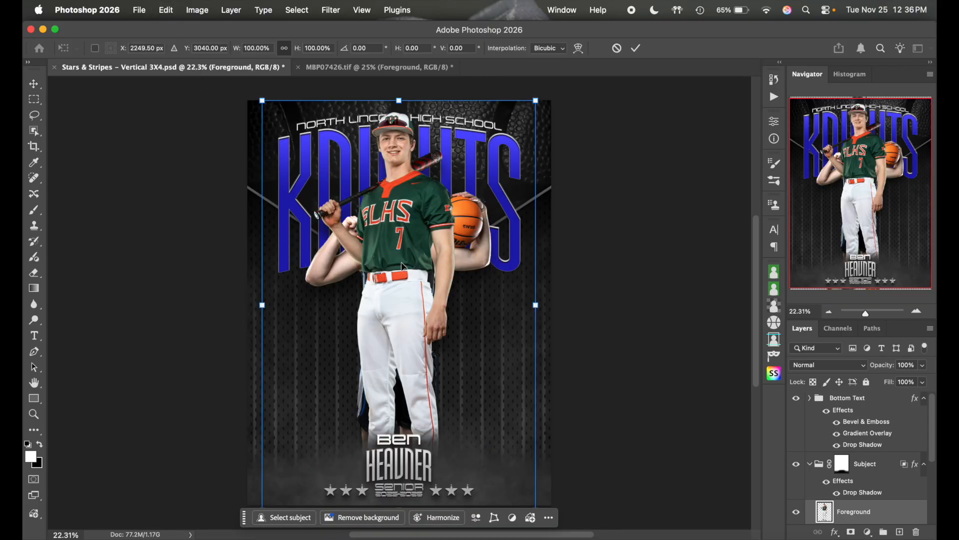
{"action": "left_click_drag", "start_coordinate": [406, 215], "coordinate": [408, 275]}
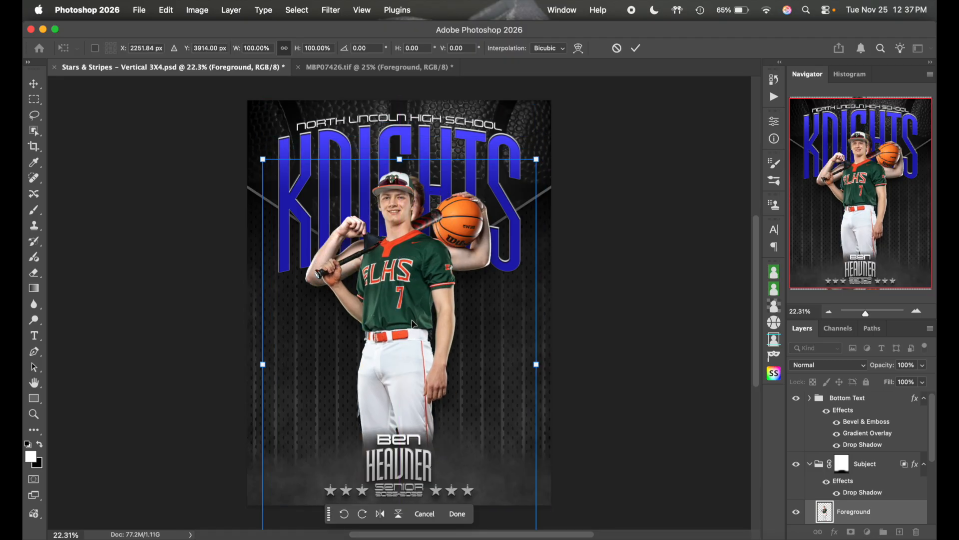
{"action": "key", "text": "Return"}
- Hide the sample basketball player, nudge the new player right, and collapse the Subject group
{"action": "left_click", "coordinate": [835, 484]}
{"action": "scroll", "coordinate": [840, 500], "scroll_direction": "down", "scroll_amount": 4}
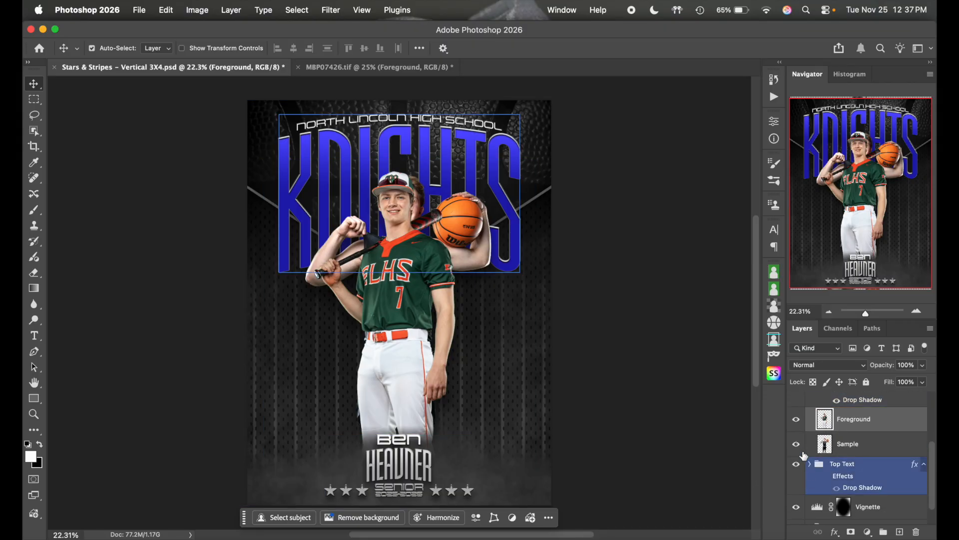
{"action": "left_click", "coordinate": [800, 446]}
{"action": "key", "text": "shift+Right"}
{"action": "key", "text": "shift+Right"}
{"action": "key", "text": "shift+Right"}
{"action": "key", "text": "shift+Right"}
{"action": "key", "text": "shift+Right"}
{"action": "key", "text": "shift+Right"}
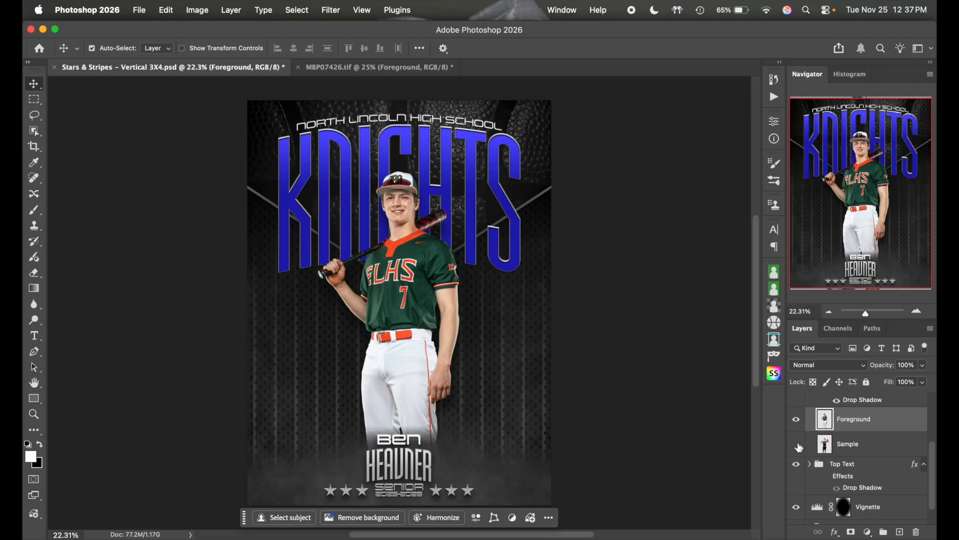
{"action": "scroll", "coordinate": [892, 466], "scroll_direction": "up", "scroll_amount": 3}
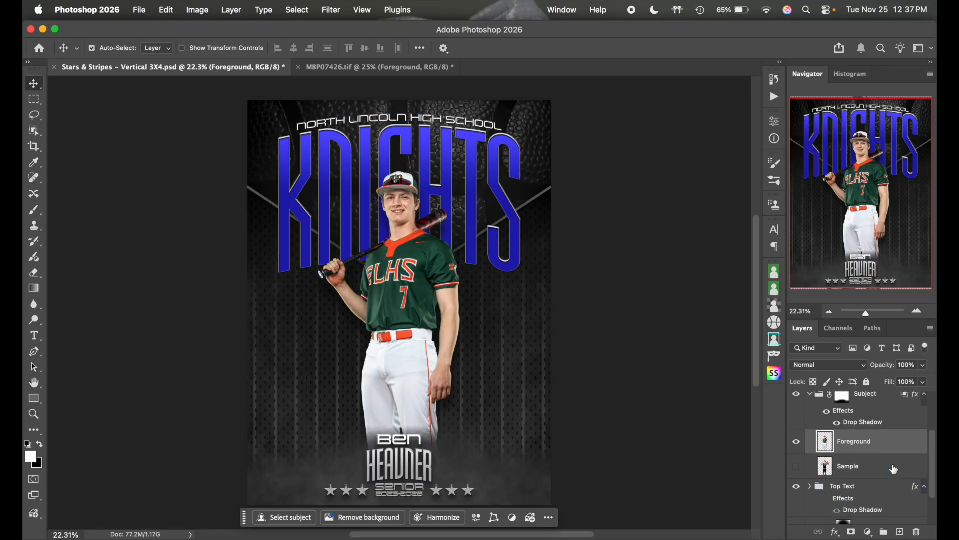
{"action": "left_click", "coordinate": [811, 436]}
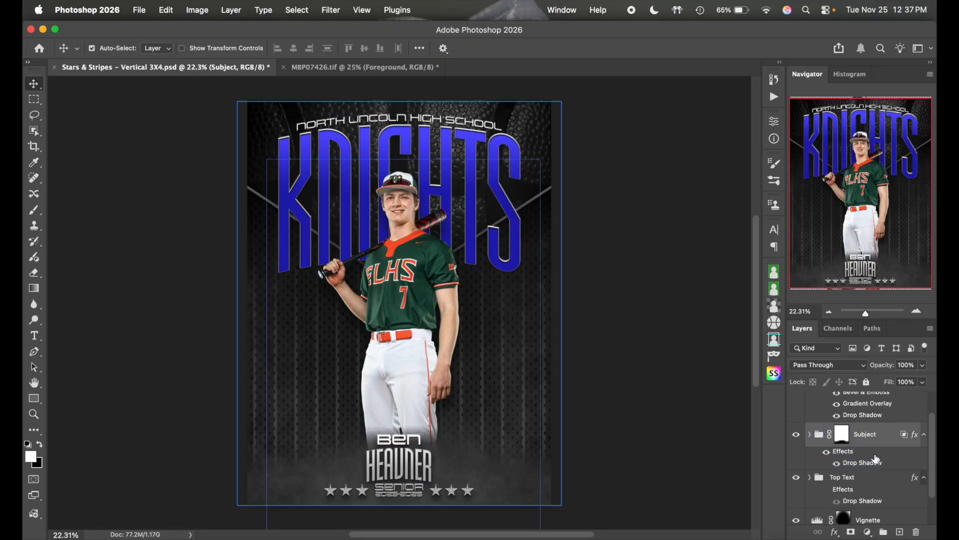
{"action": "left_click", "coordinate": [885, 461]}
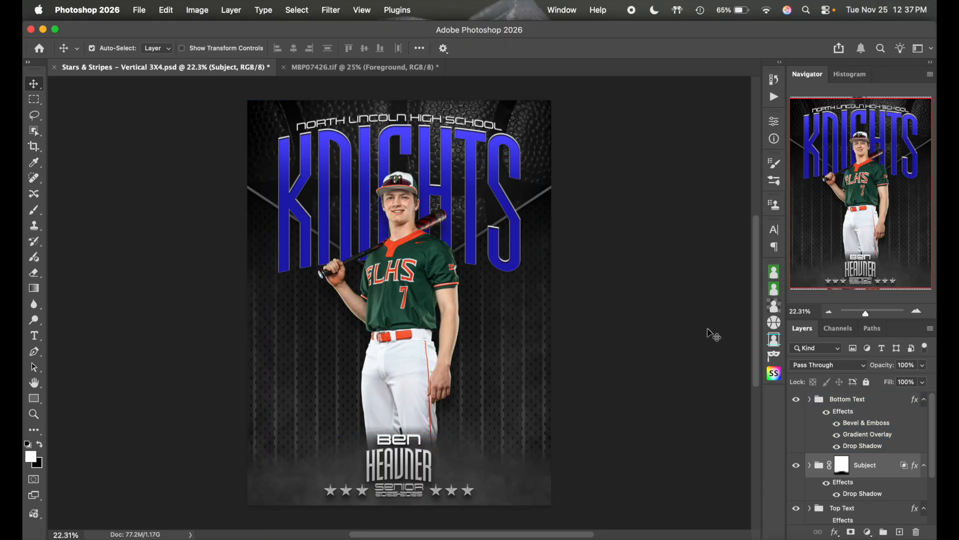
{"action": "double_click", "coordinate": [405, 439]}
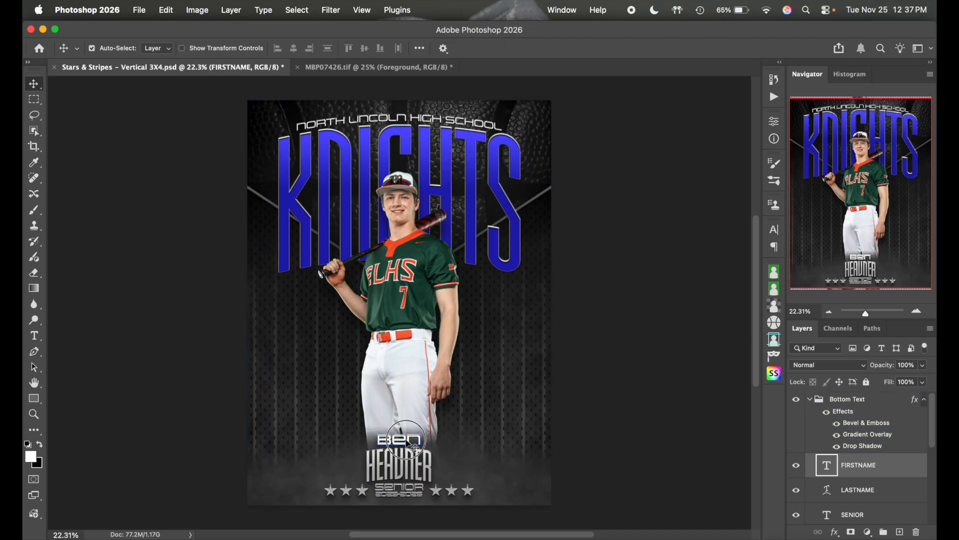
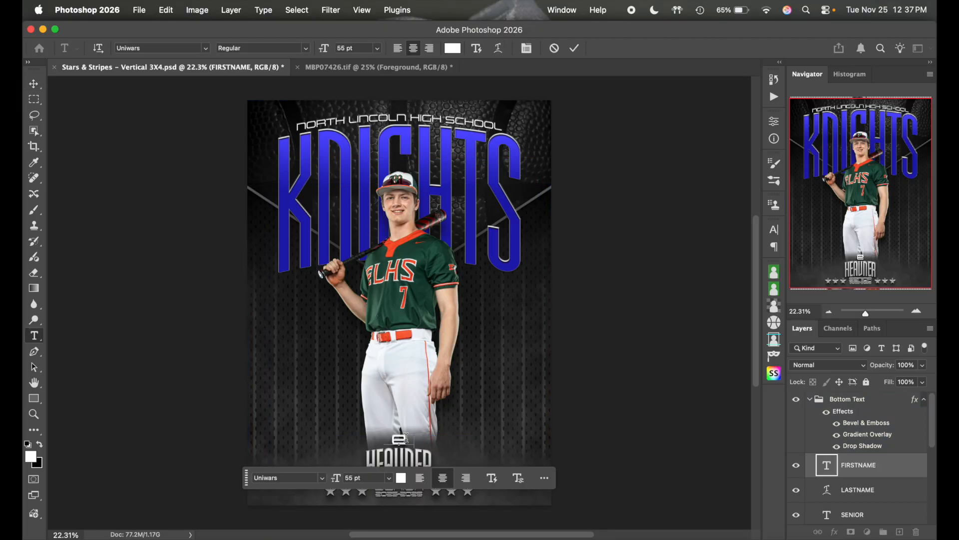
{"action": "left_click", "coordinate": [573, 49]}
{"action": "double_click", "coordinate": [405, 456]}
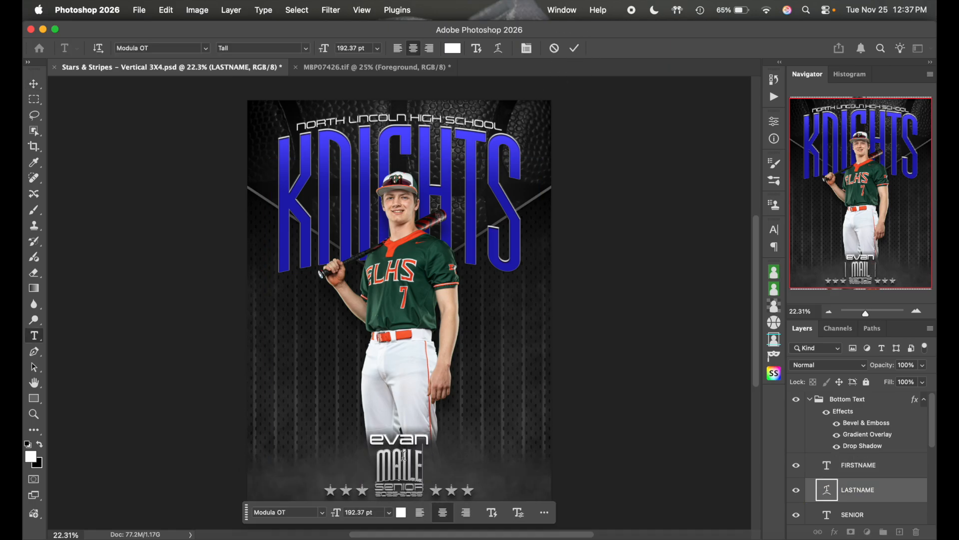
{"action": "scroll", "coordinate": [404, 456], "scroll_direction": "down", "scroll_amount": 4}
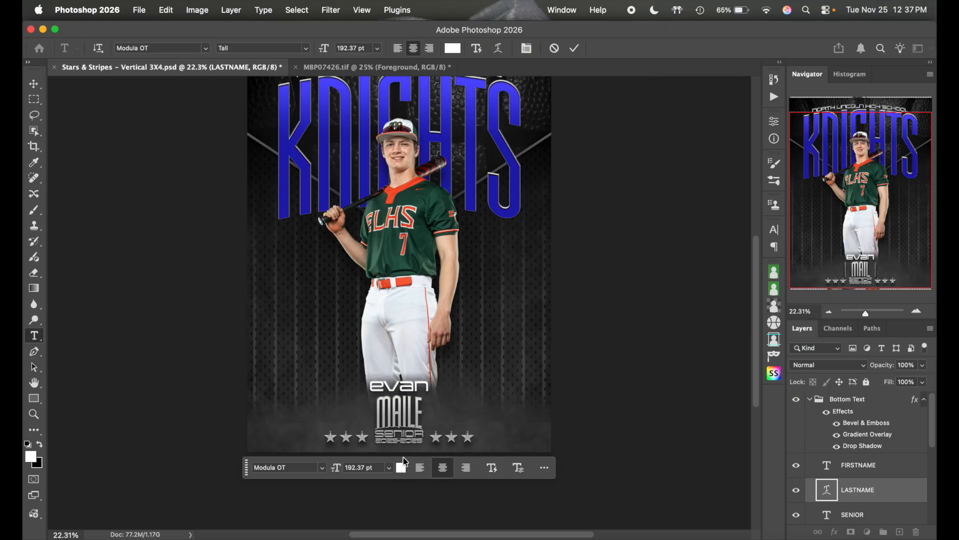
{"action": "key", "text": "BackSpace"}
{"action": "key", "text": "BackSpace"}
{"action": "key", "text": "BackSpace"}
{"action": "type", "text": "TI"}
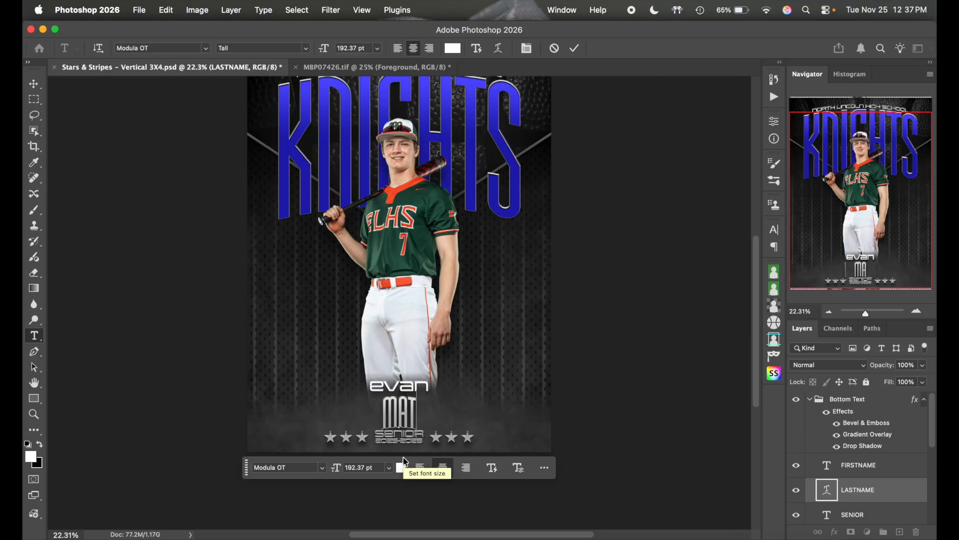
{"action": "type", "text": "LE"}
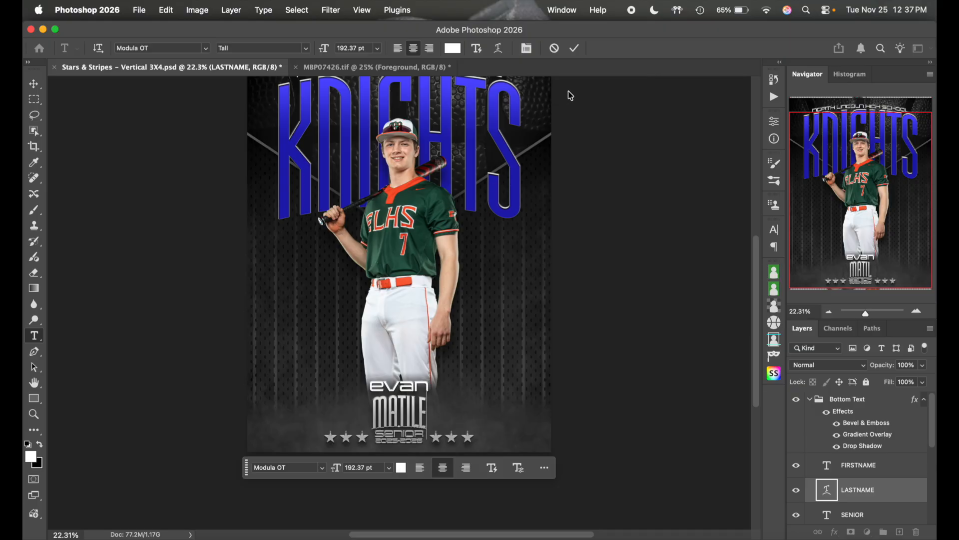
{"action": "left_click", "coordinate": [575, 48]}
{"action": "key", "text": "v"}
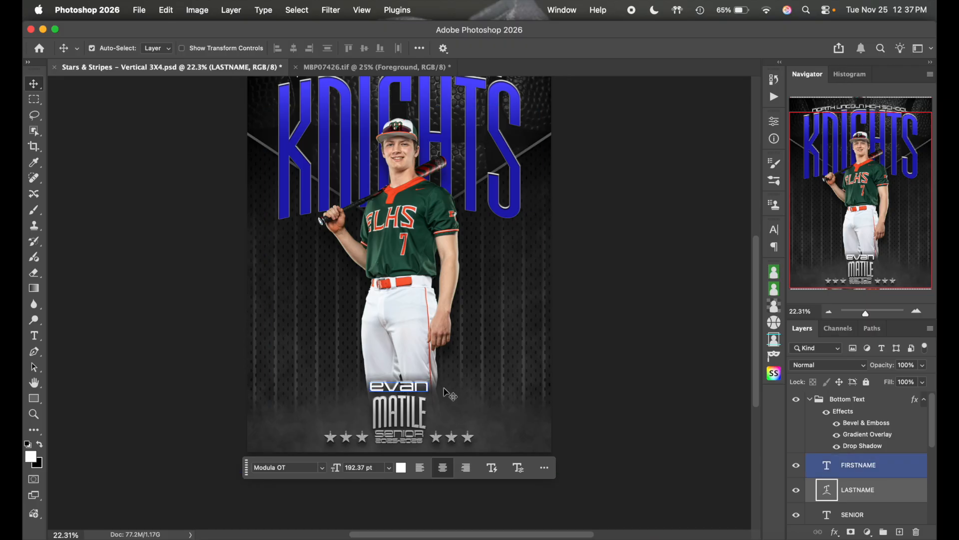
- Scale the first-name 'evan' text down to about 82.5% with Free Transform
{"action": "left_click", "coordinate": [880, 465]}
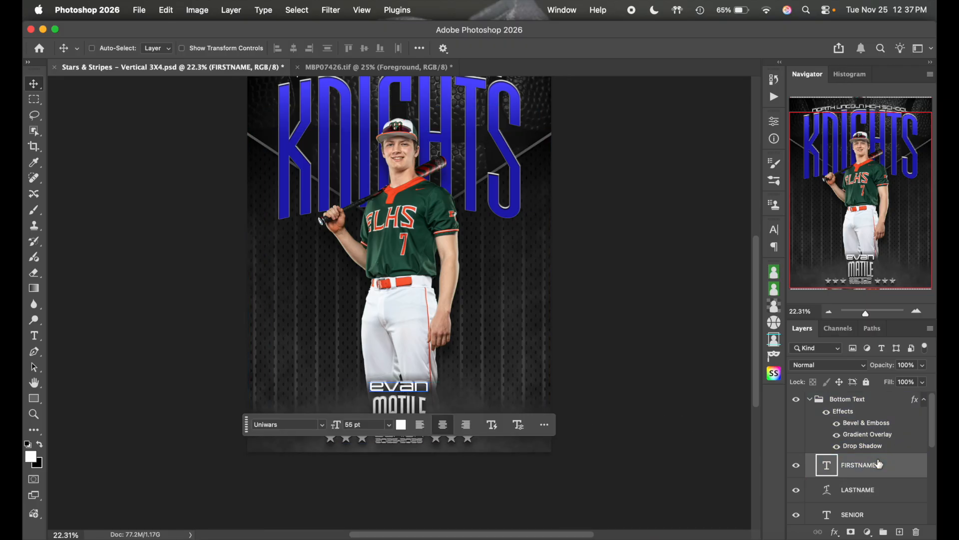
{"action": "key", "text": "super+t"}
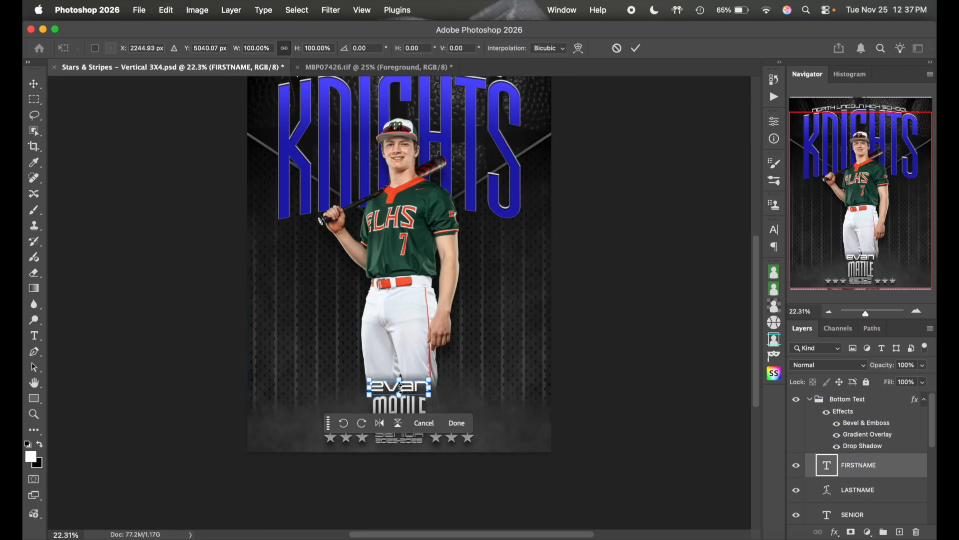
{"action": "left_click", "coordinate": [401, 378]}
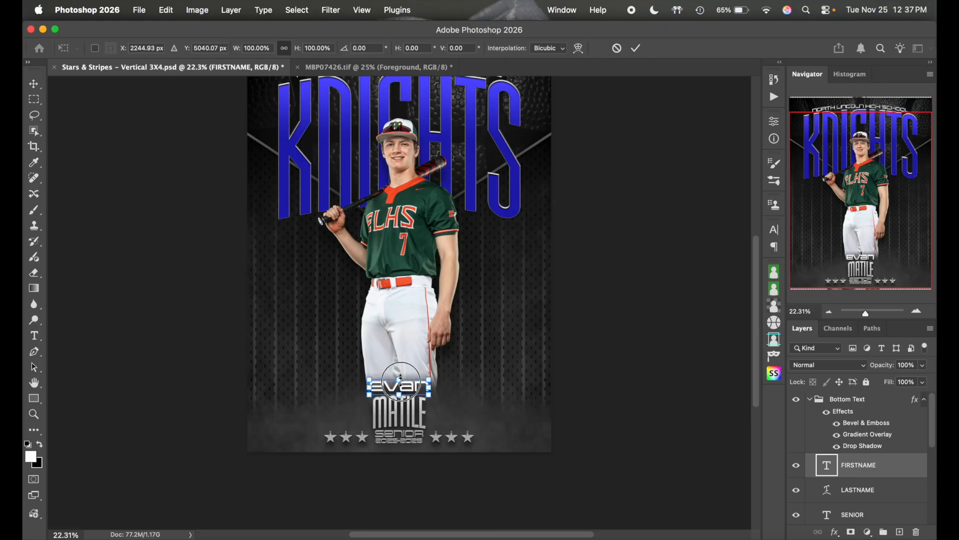
{"action": "left_click_drag", "start_coordinate": [401, 378], "coordinate": [402, 381]}
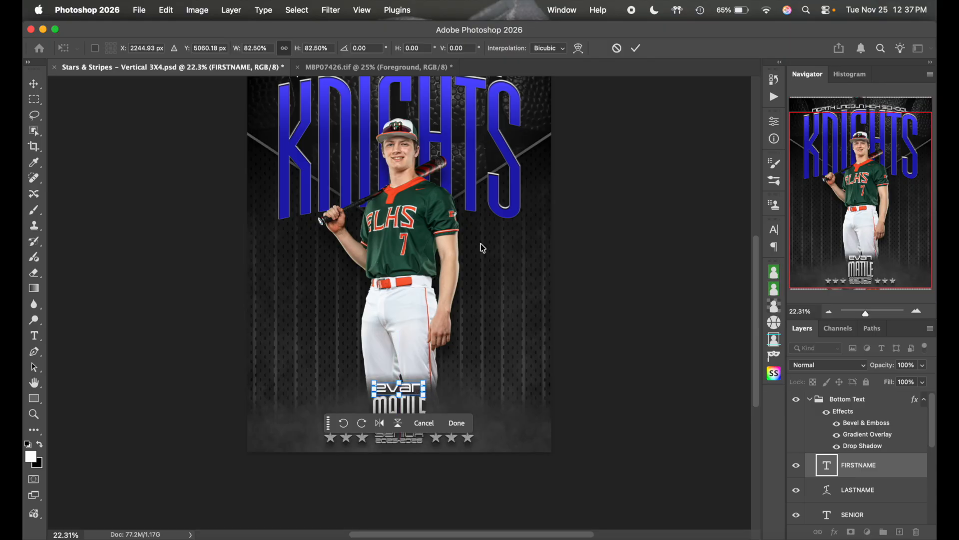
{"action": "left_click", "coordinate": [635, 48]}
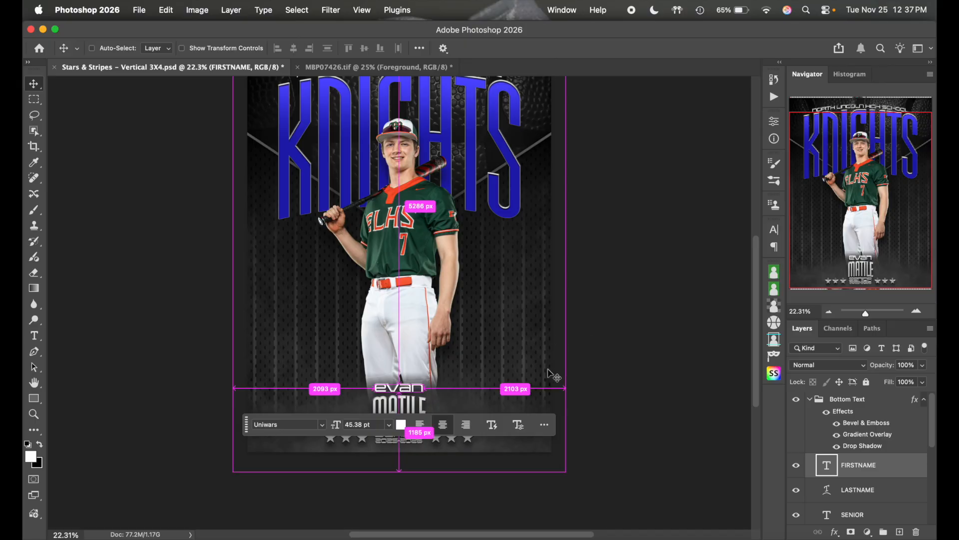
{"action": "key", "text": "super+t"}
{"action": "left_click_drag", "start_coordinate": [399, 381], "coordinate": [401, 380]}
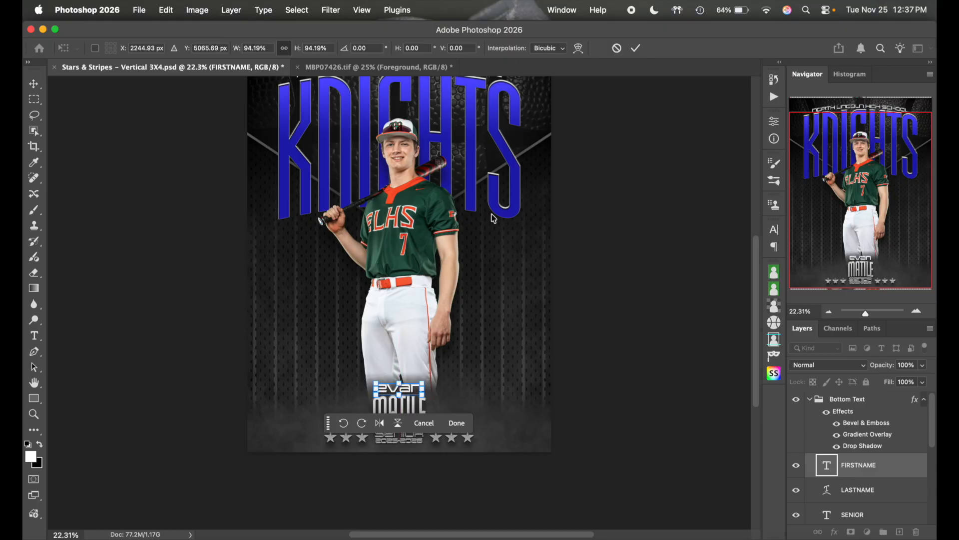
{"action": "left_click", "coordinate": [623, 49]}
- Move the floating text options bar out of the way on the canvas
{"action": "scroll", "coordinate": [610, 354], "scroll_direction": "down", "scroll_amount": 5}
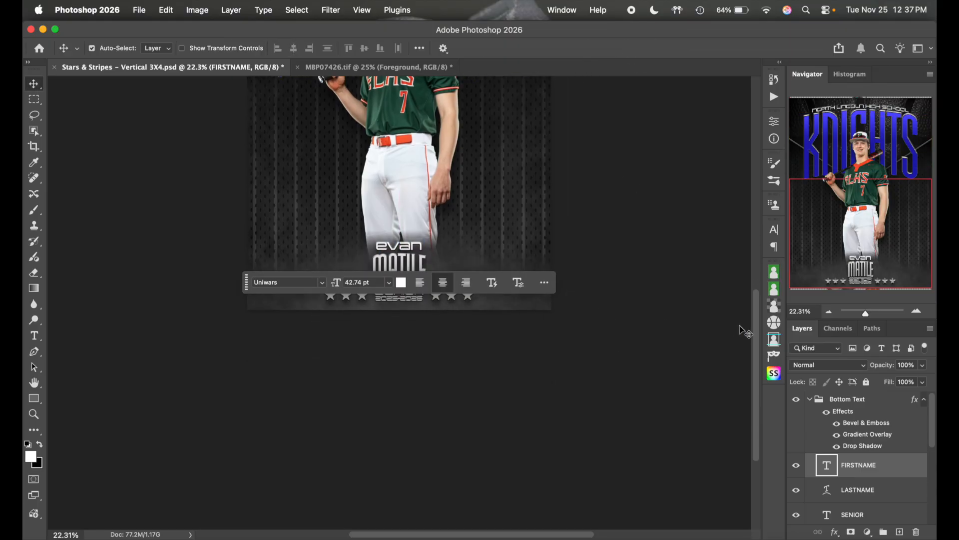
{"action": "left_click_drag", "start_coordinate": [246, 282], "coordinate": [244, 374]}
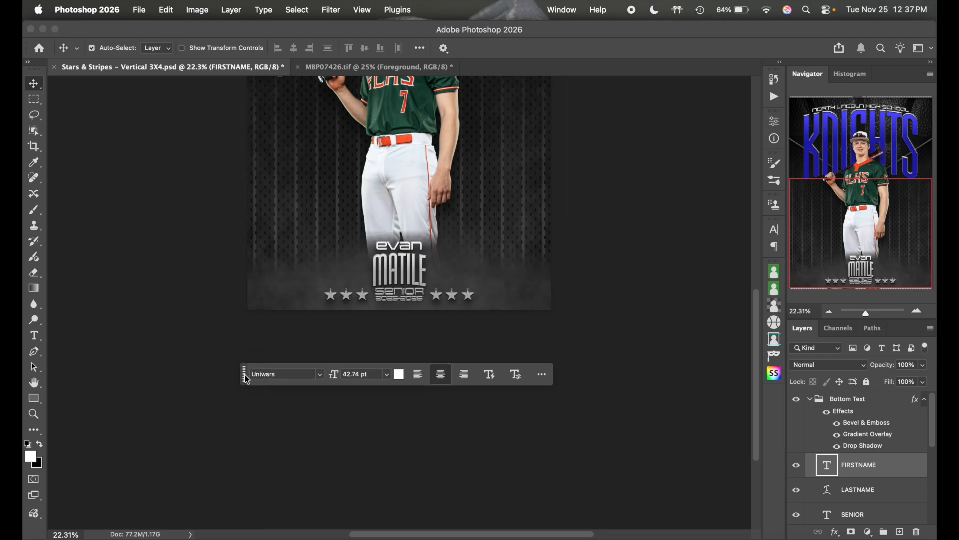
{"action": "scroll", "coordinate": [544, 289], "scroll_direction": "up", "scroll_amount": 5}
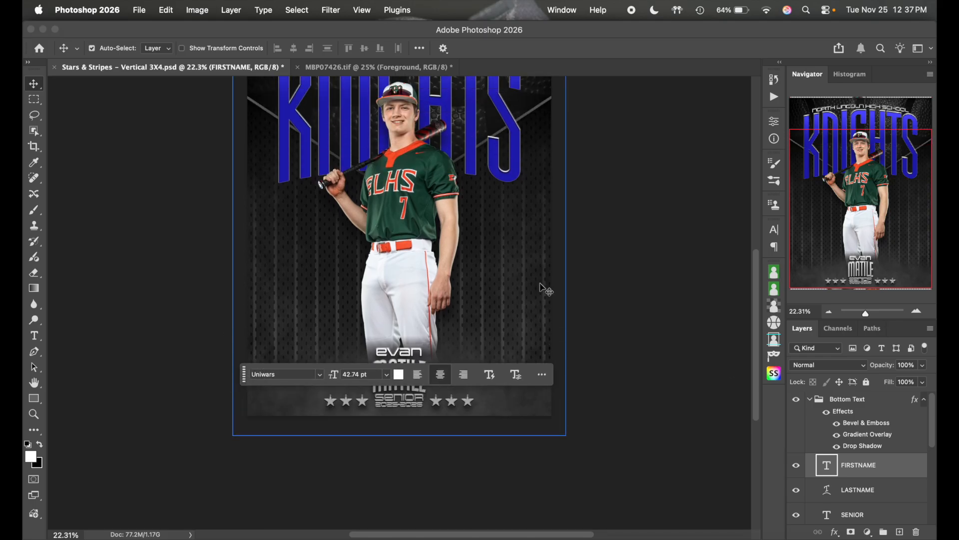
{"action": "scroll", "coordinate": [545, 289], "scroll_direction": "up", "scroll_amount": 2}
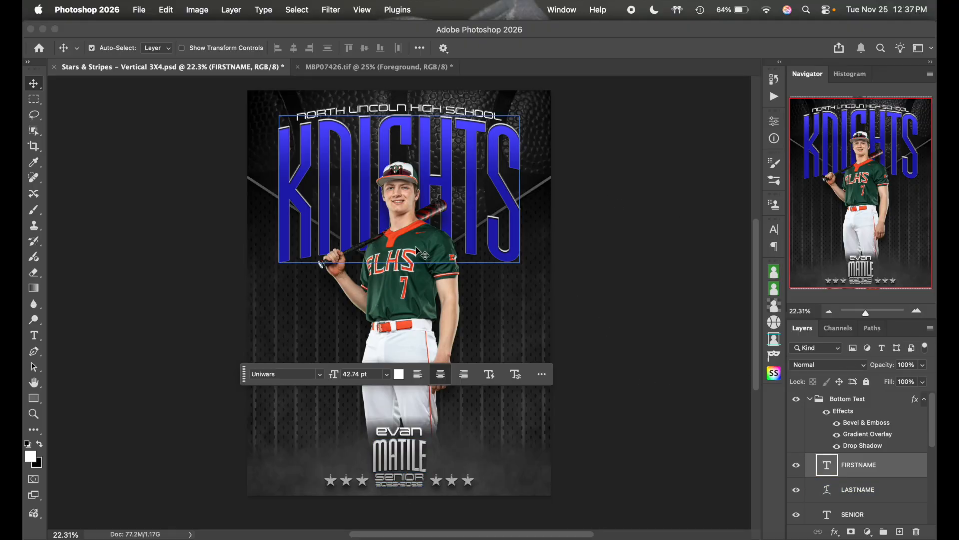
- Collapse the Bottom Text group and expand the Background group to show its Stripes layer
{"action": "left_click", "coordinate": [848, 432]}
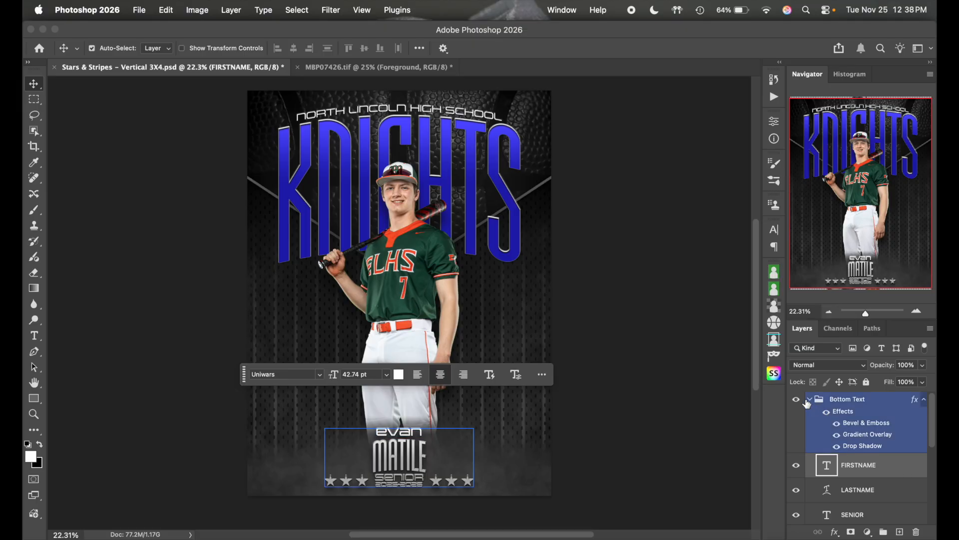
{"action": "left_click", "coordinate": [810, 399]}
{"action": "scroll", "coordinate": [885, 450], "scroll_direction": "down", "scroll_amount": 3}
{"action": "left_click", "coordinate": [849, 517]}
{"action": "left_click", "coordinate": [809, 516]}
{"action": "scroll", "coordinate": [878, 492], "scroll_direction": "down", "scroll_amount": 5}
{"action": "left_click", "coordinate": [878, 492]}
{"action": "scroll", "coordinate": [850, 470], "scroll_direction": "up", "scroll_amount": 2}
{"action": "left_click", "coordinate": [827, 433]}
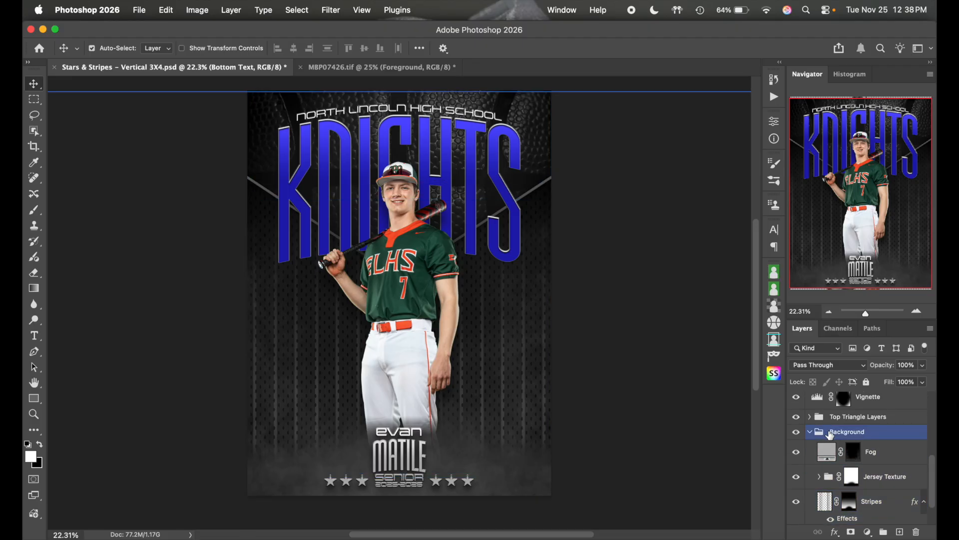
{"action": "left_click", "coordinate": [853, 445]}
{"action": "left_click", "coordinate": [797, 453]}
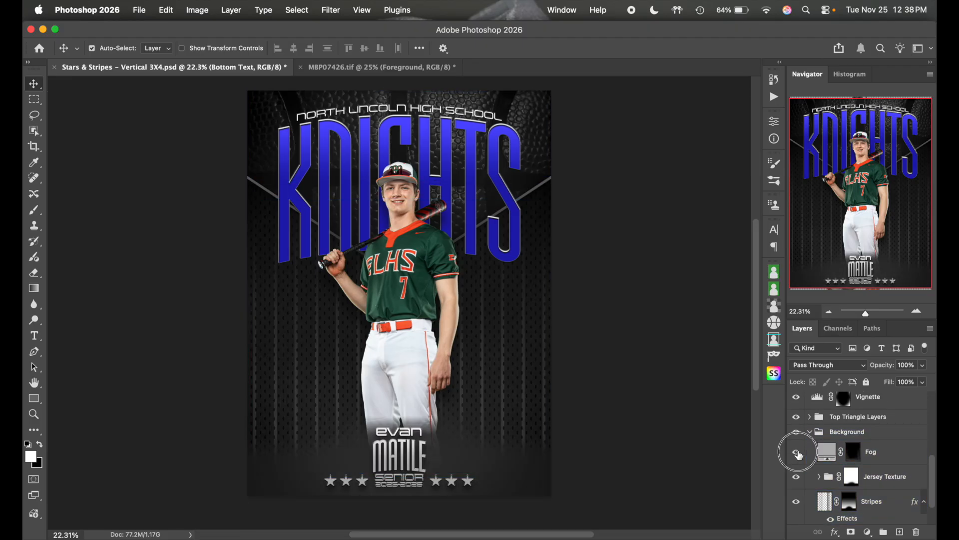
{"action": "left_click", "coordinate": [797, 452]}
{"action": "left_click", "coordinate": [798, 453]}
{"action": "left_click", "coordinate": [798, 453]}
{"action": "left_click", "coordinate": [796, 480]}
{"action": "left_click", "coordinate": [796, 480]}
{"action": "left_click", "coordinate": [796, 481]}
{"action": "left_click", "coordinate": [797, 480]}
{"action": "left_click", "coordinate": [816, 480]}
{"action": "left_click", "coordinate": [819, 478]}
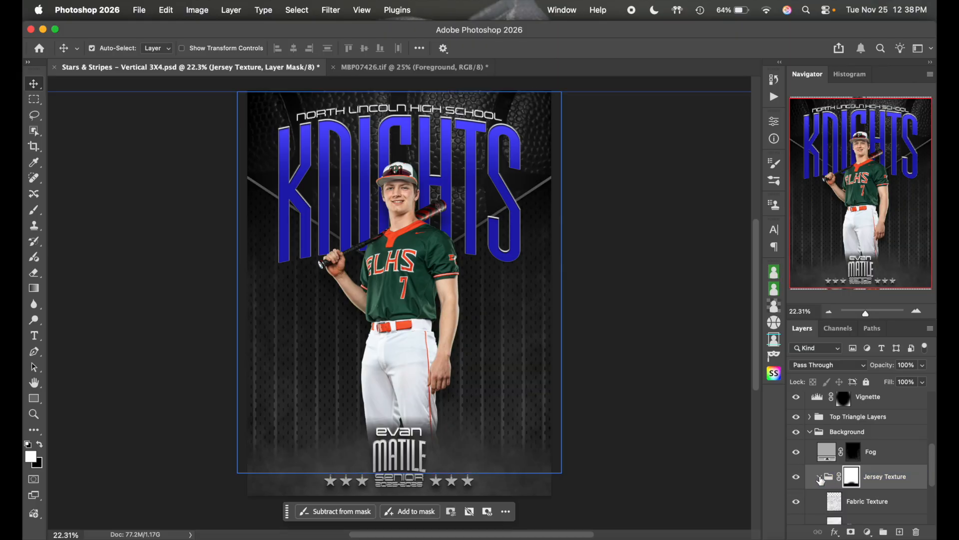
{"action": "scroll", "coordinate": [847, 479], "scroll_direction": "down", "scroll_amount": 3}
{"action": "left_click", "coordinate": [798, 469]}
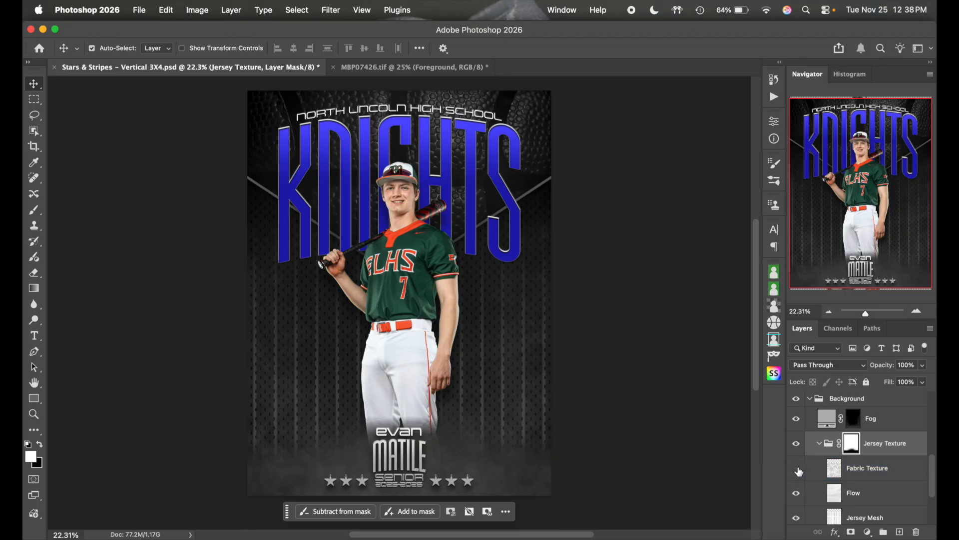
{"action": "left_click", "coordinate": [796, 469]}
{"action": "left_click", "coordinate": [797, 469]}
{"action": "left_click", "coordinate": [796, 469]}
{"action": "left_click", "coordinate": [917, 312]}
{"action": "left_click", "coordinate": [917, 313]}
{"action": "left_click", "coordinate": [917, 312]}
{"action": "left_click", "coordinate": [917, 313]}
{"action": "left_click", "coordinate": [917, 313]}
{"action": "scroll", "coordinate": [478, 334], "scroll_direction": "down", "scroll_amount": 4}
{"action": "scroll", "coordinate": [478, 334], "scroll_direction": "left", "scroll_amount": 5}
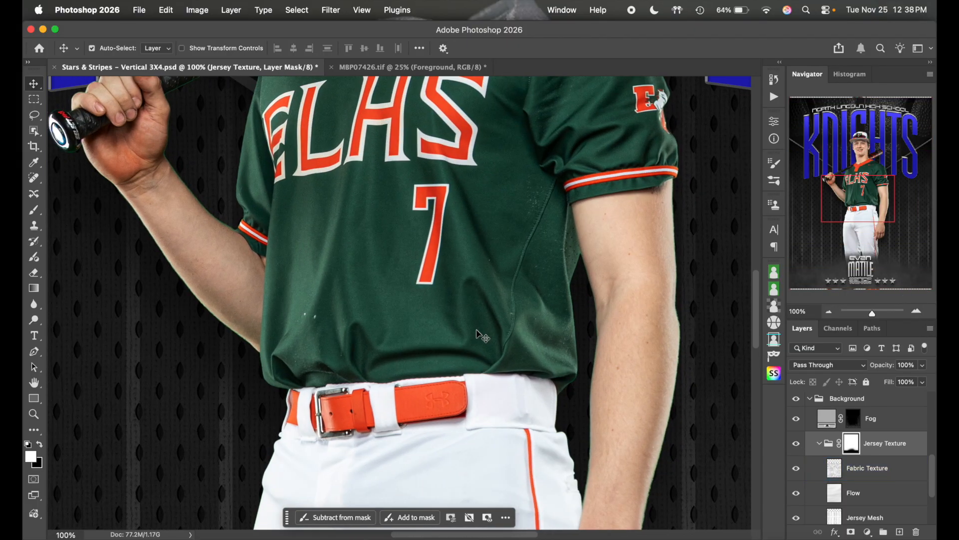
{"action": "scroll", "coordinate": [478, 336], "scroll_direction": "down", "scroll_amount": 1}
{"action": "left_click", "coordinate": [793, 466]}
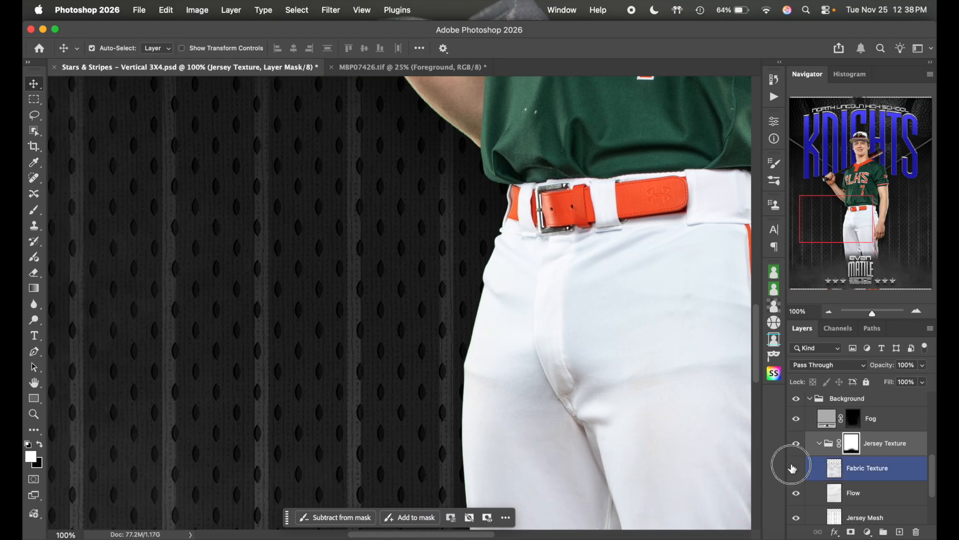
{"action": "left_click", "coordinate": [796, 467]}
{"action": "left_click", "coordinate": [797, 494]}
{"action": "left_click", "coordinate": [798, 494]}
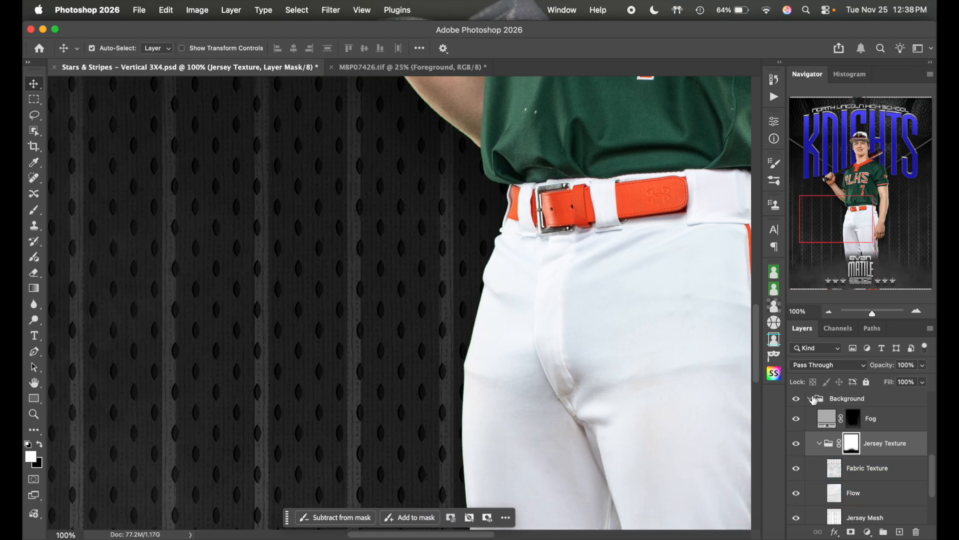
{"action": "left_click", "coordinate": [829, 312]}
{"action": "left_click", "coordinate": [829, 312]}
{"action": "left_click", "coordinate": [828, 311]}
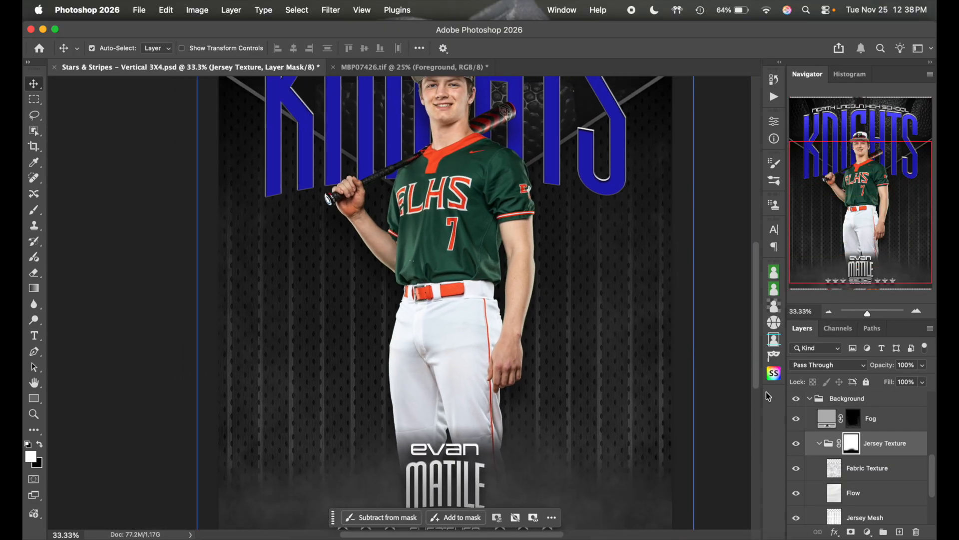
{"action": "left_click", "coordinate": [798, 494]}
{"action": "left_click", "coordinate": [798, 494]}
{"action": "left_click", "coordinate": [798, 494]}
{"action": "scroll", "coordinate": [858, 483], "scroll_direction": "down", "scroll_amount": 1}
{"action": "left_click", "coordinate": [796, 472]}
{"action": "left_click", "coordinate": [799, 504]}
{"action": "left_click", "coordinate": [798, 501]}
{"action": "left_click", "coordinate": [797, 502]}
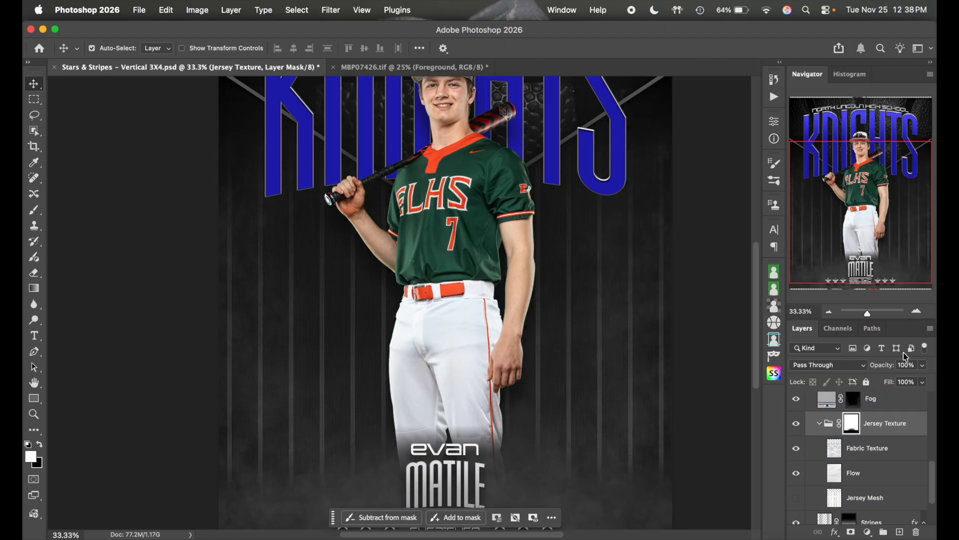
{"action": "left_click", "coordinate": [916, 310]}
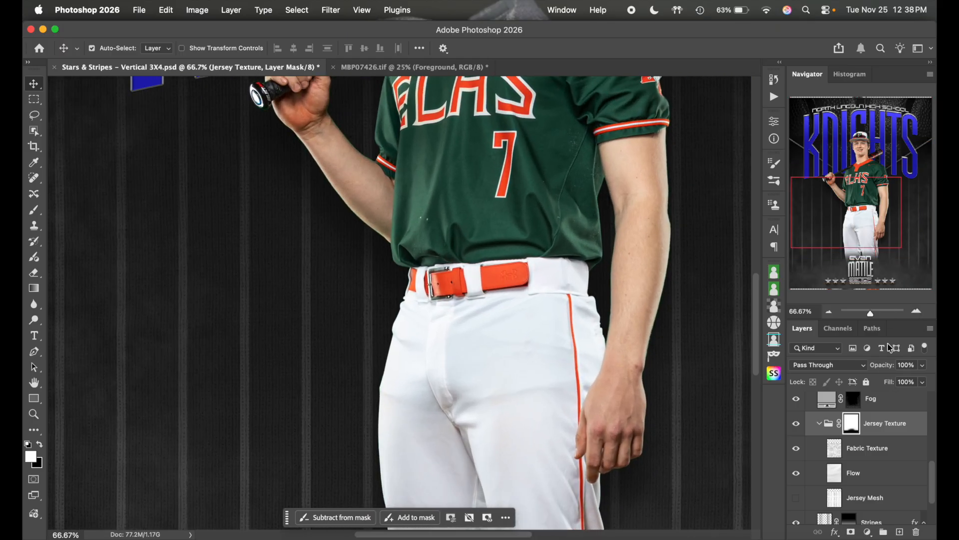
{"action": "left_click", "coordinate": [796, 500]}
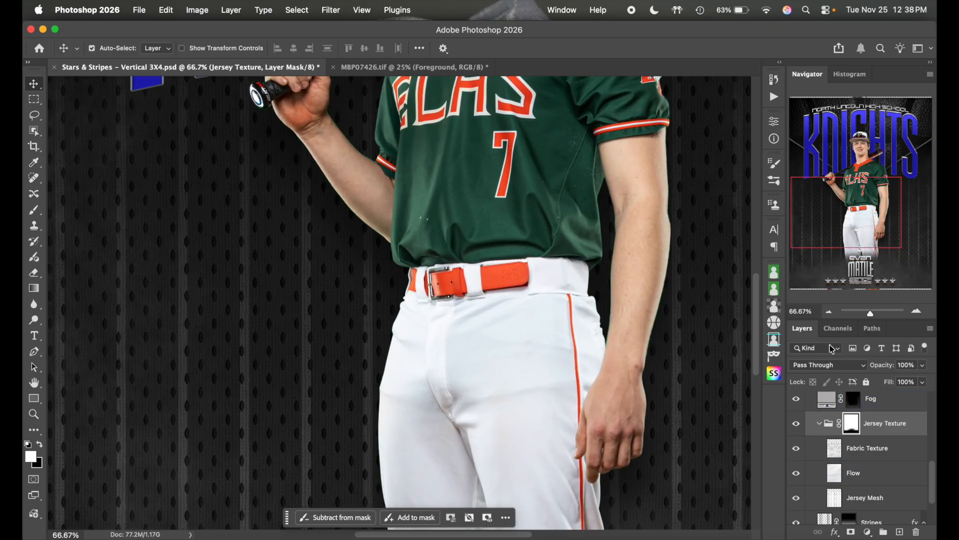
{"action": "left_click", "coordinate": [831, 313]}
{"action": "left_click", "coordinate": [830, 313]}
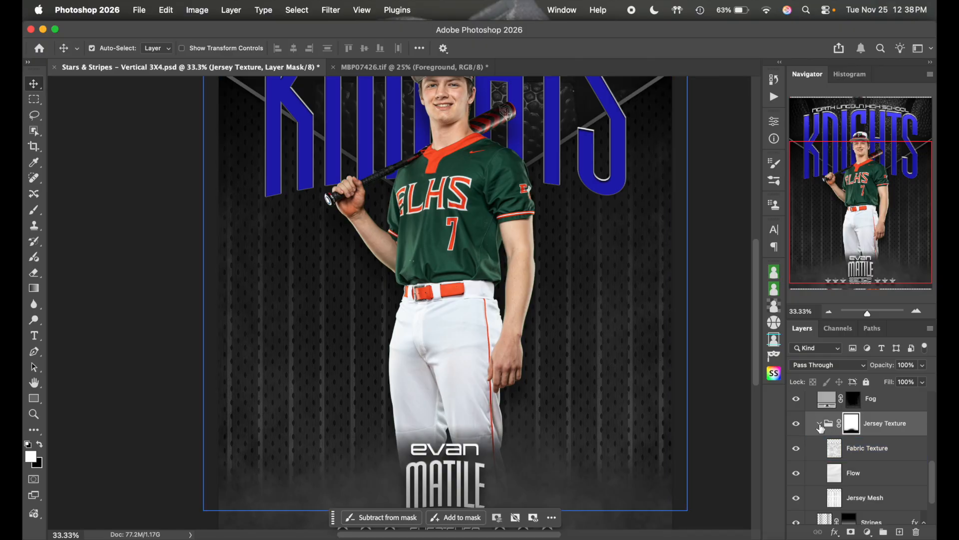
{"action": "left_click", "coordinate": [820, 424]}
{"action": "left_click", "coordinate": [872, 464]}
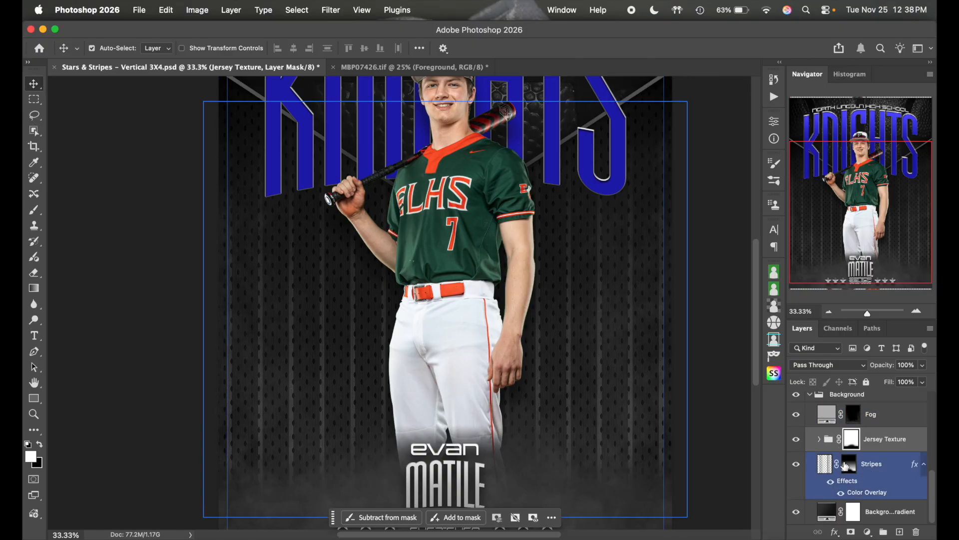
{"action": "left_click", "coordinate": [830, 312]}
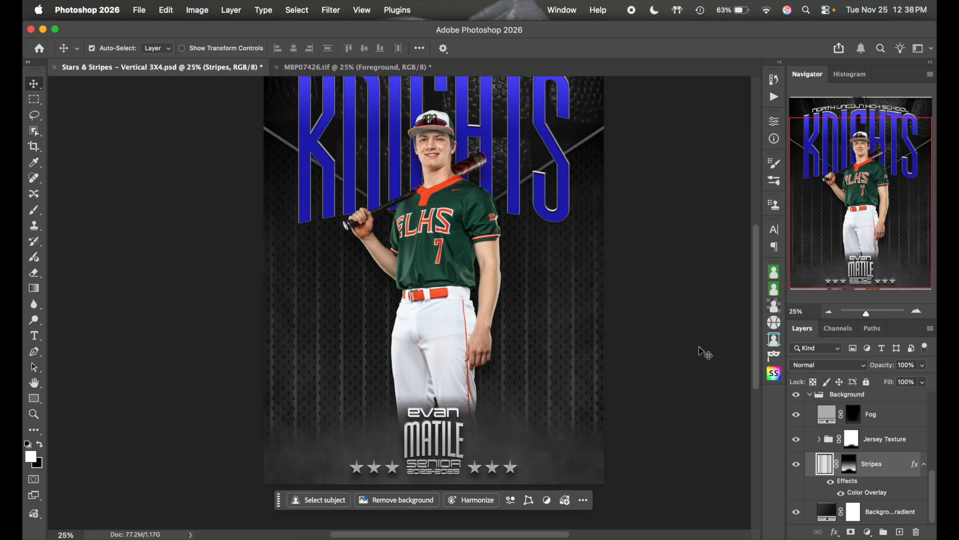
{"action": "scroll", "coordinate": [700, 349], "scroll_direction": "down", "scroll_amount": 2}
{"action": "left_click", "coordinate": [869, 441]}
{"action": "left_click", "coordinate": [827, 515]}
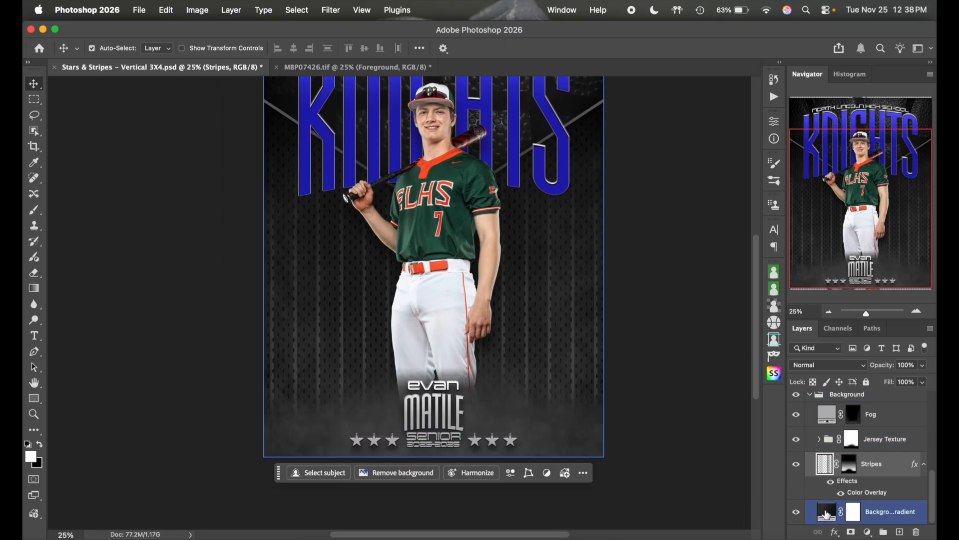
{"action": "scroll", "coordinate": [678, 385], "scroll_direction": "up", "scroll_amount": 2}
{"action": "scroll", "coordinate": [677, 384], "scroll_direction": "down", "scroll_amount": 3}
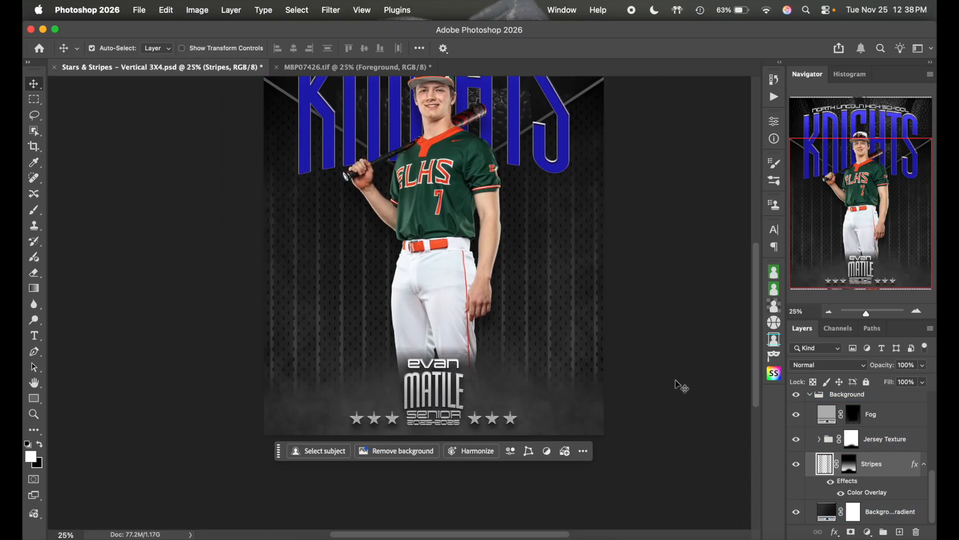
- Set the Background Gradient's starting stop to a dark green sampled from the jersey
{"action": "double_click", "coordinate": [827, 512]}
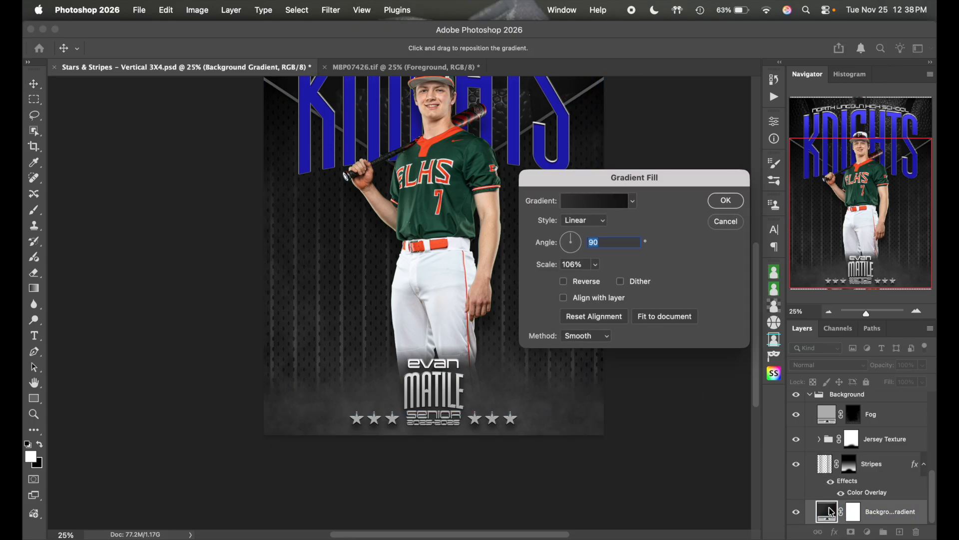
{"action": "left_click", "coordinate": [594, 205]}
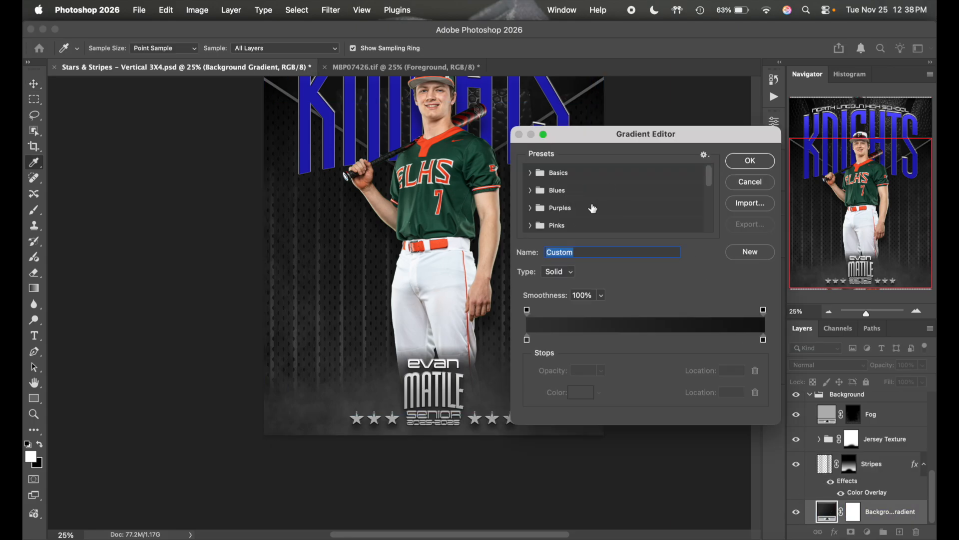
{"action": "left_click", "coordinate": [527, 340]}
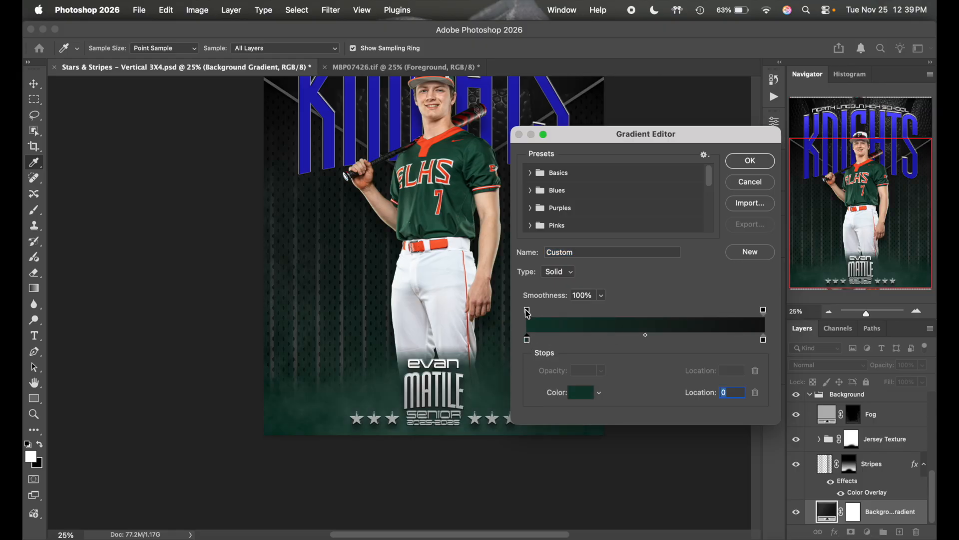
{"action": "left_click", "coordinate": [583, 397]}
{"action": "left_click_drag", "start_coordinate": [461, 189], "coordinate": [454, 198]}
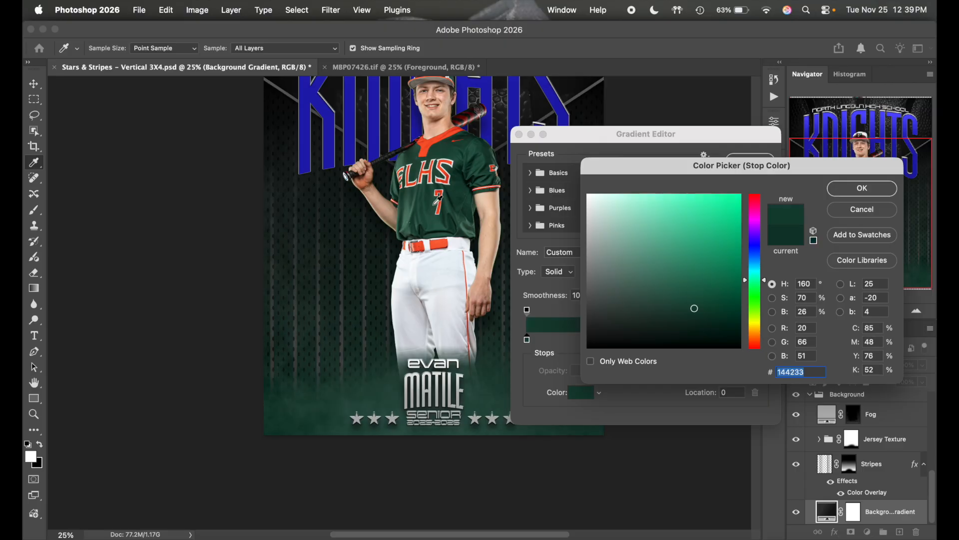
{"action": "left_click", "coordinate": [435, 202]}
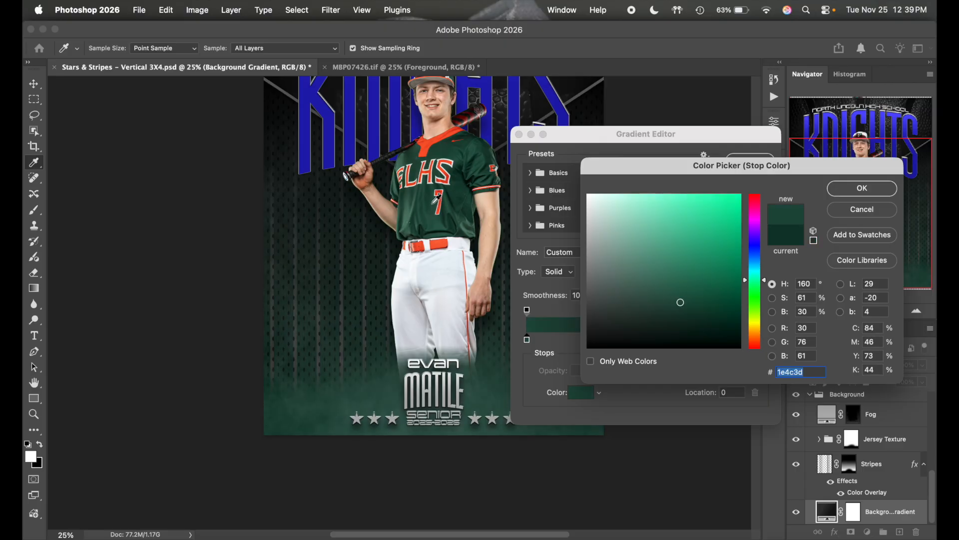
{"action": "left_click", "coordinate": [460, 195]}
{"action": "left_click", "coordinate": [685, 313]}
{"action": "left_click_drag", "start_coordinate": [684, 315], "coordinate": [685, 315]}
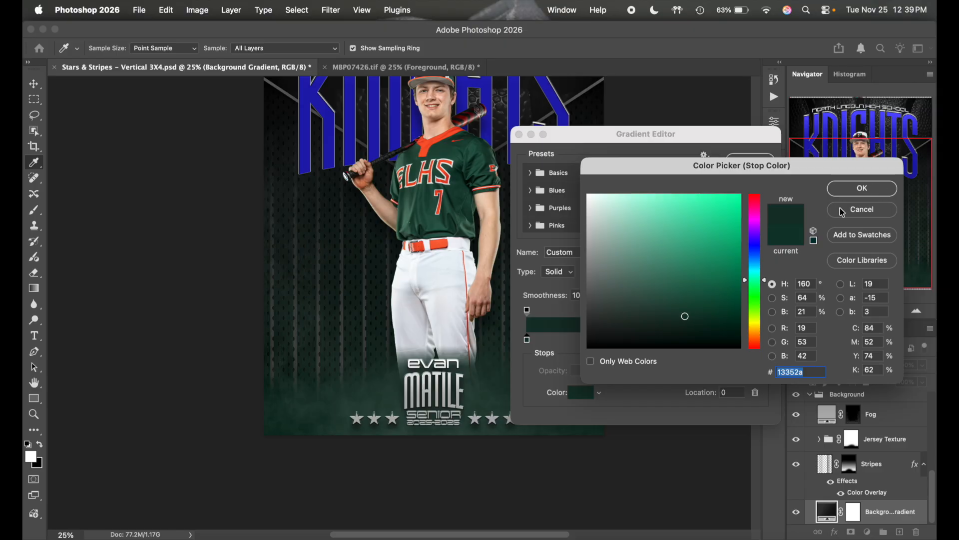
{"action": "left_click", "coordinate": [686, 313]}
{"action": "left_click", "coordinate": [862, 188]}
- Set the ending stop to a near-black green 06120e and apply the gradient
{"action": "left_click", "coordinate": [764, 342]}
{"action": "left_click", "coordinate": [589, 394]}
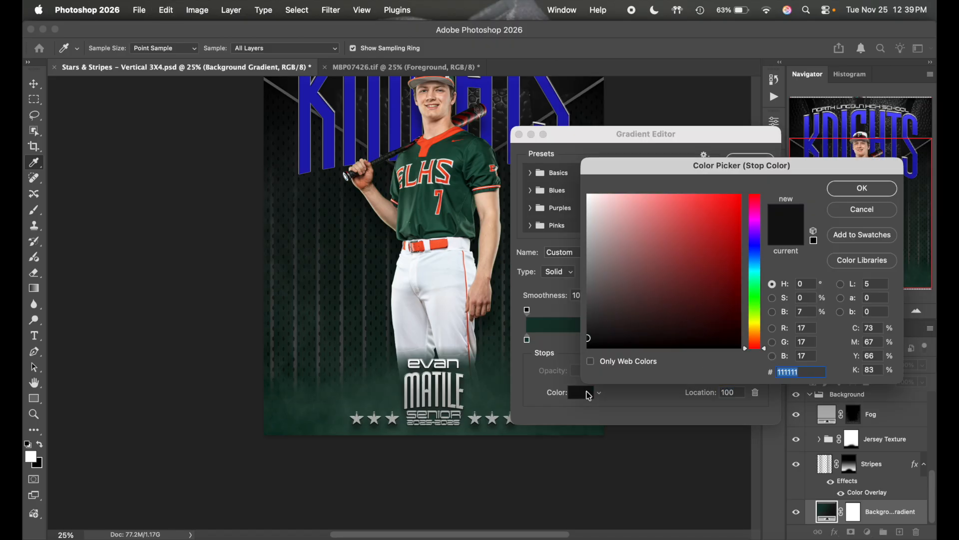
{"action": "type", "text": "14392d"}
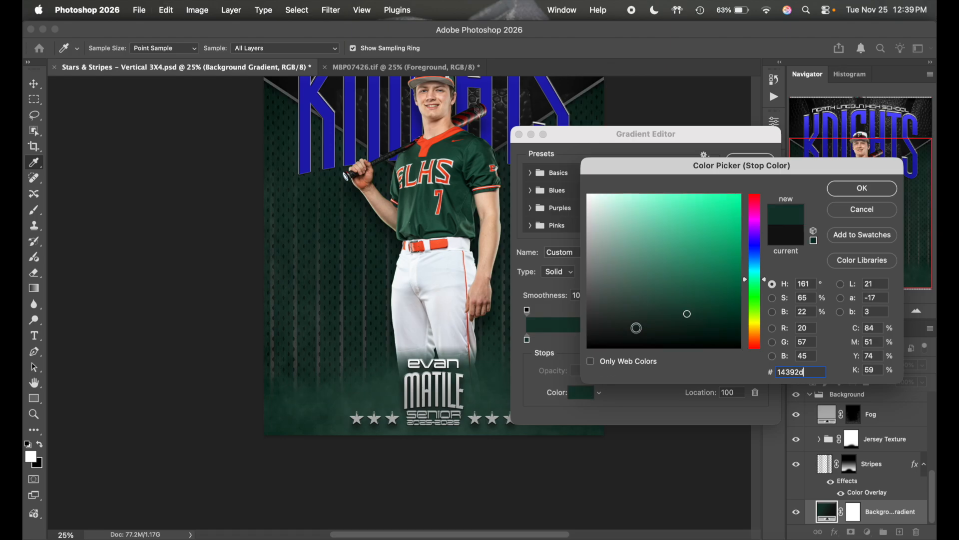
{"action": "left_click", "coordinate": [688, 336]}
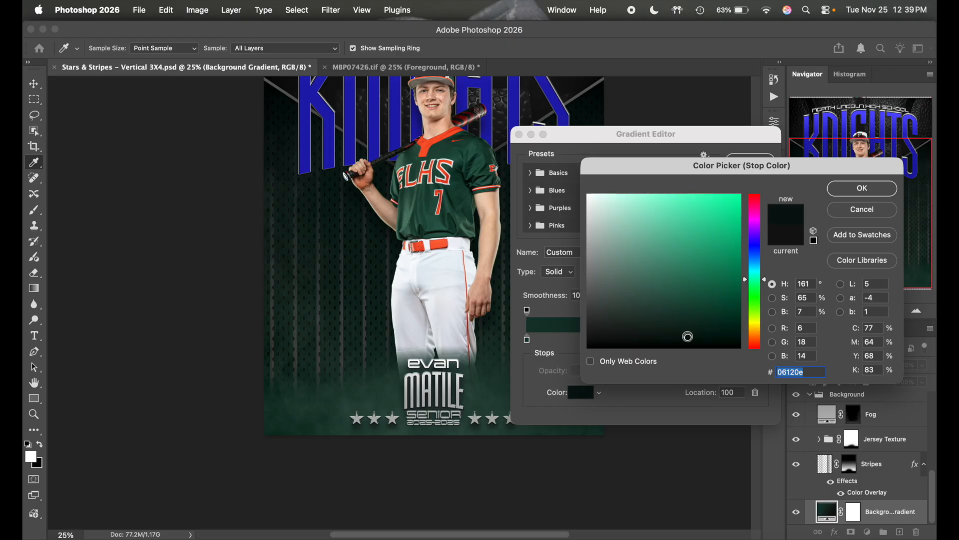
{"action": "left_click", "coordinate": [854, 191]}
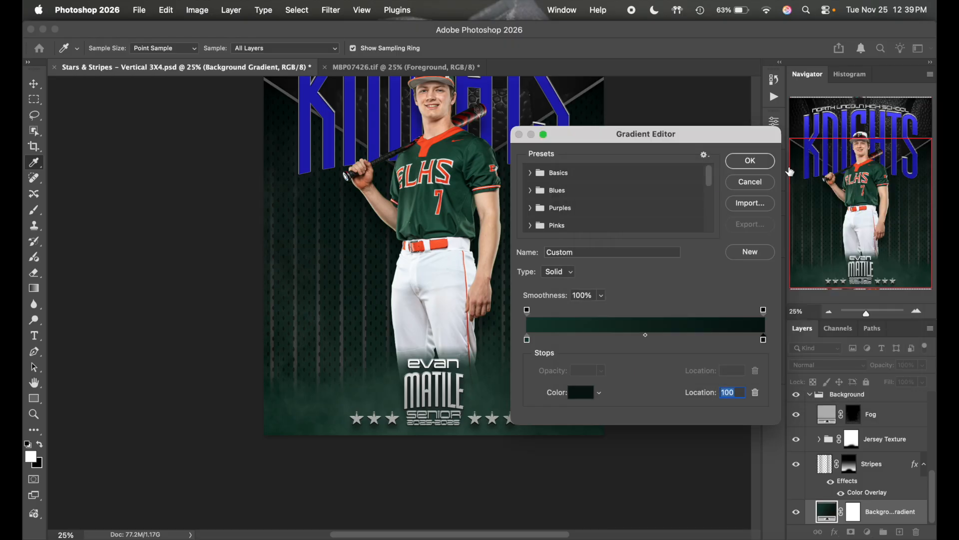
{"action": "left_click", "coordinate": [752, 168]}
{"action": "left_click", "coordinate": [720, 200]}
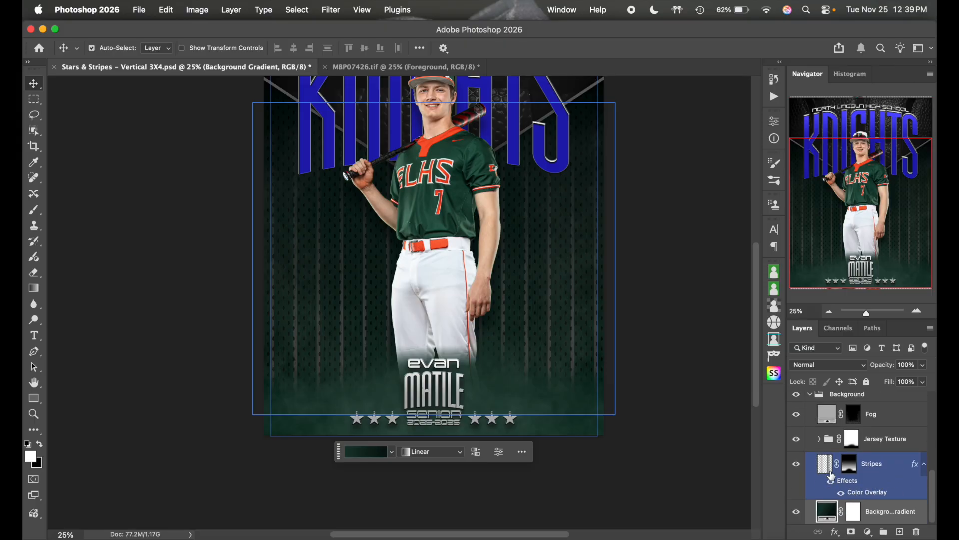
- Change the Stripes layer's Color Overlay to light grey d5d5d5
{"action": "double_click", "coordinate": [894, 464]}
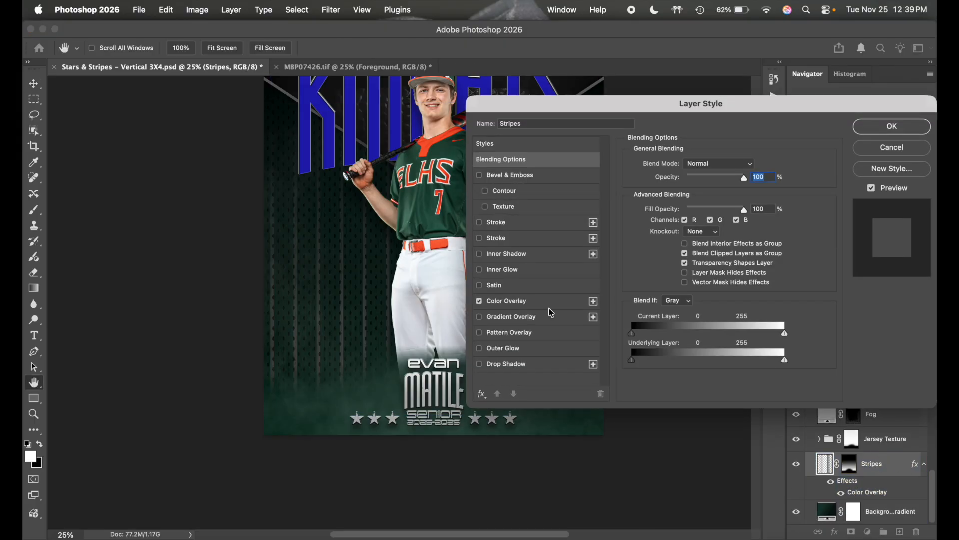
{"action": "left_click", "coordinate": [544, 302]}
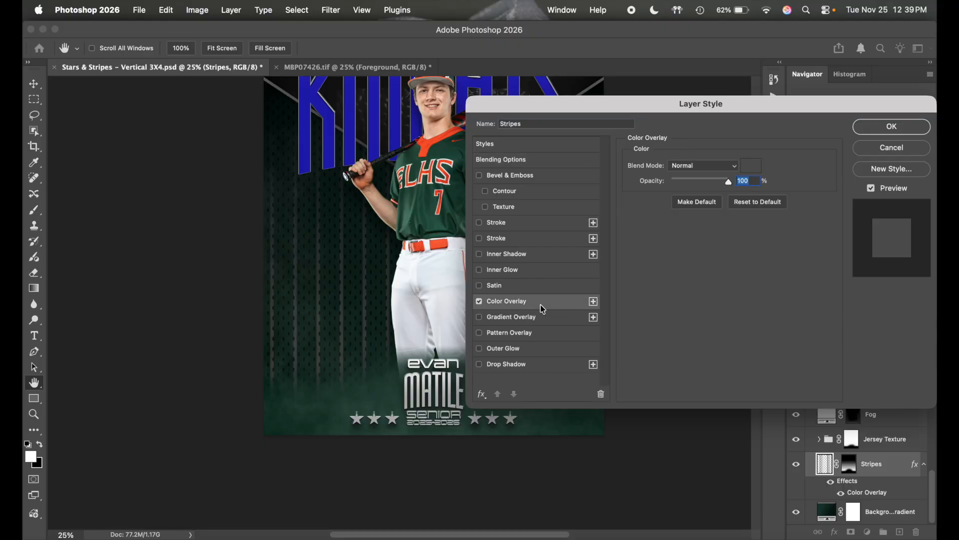
{"action": "left_click", "coordinate": [752, 166]}
{"action": "left_click", "coordinate": [453, 263]}
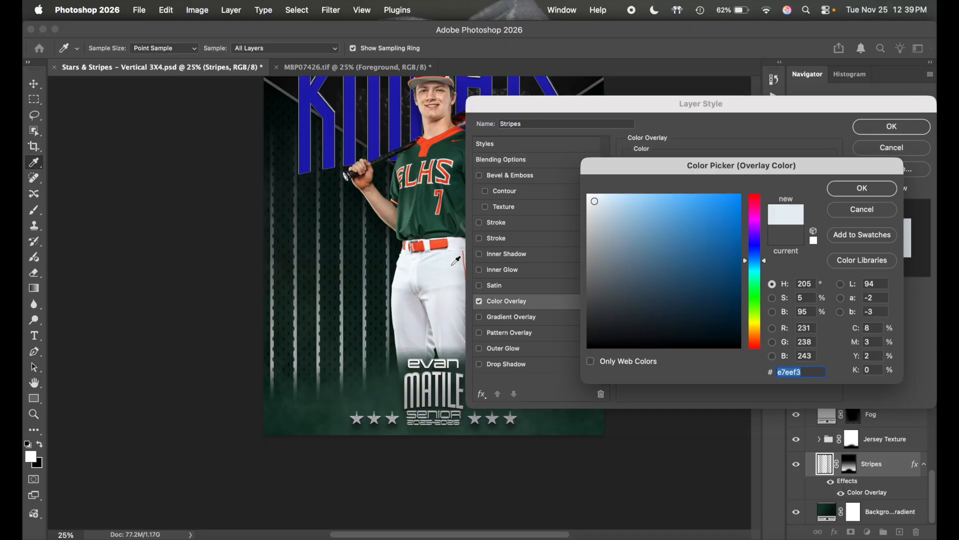
{"action": "left_click_drag", "start_coordinate": [454, 197], "coordinate": [426, 210]}
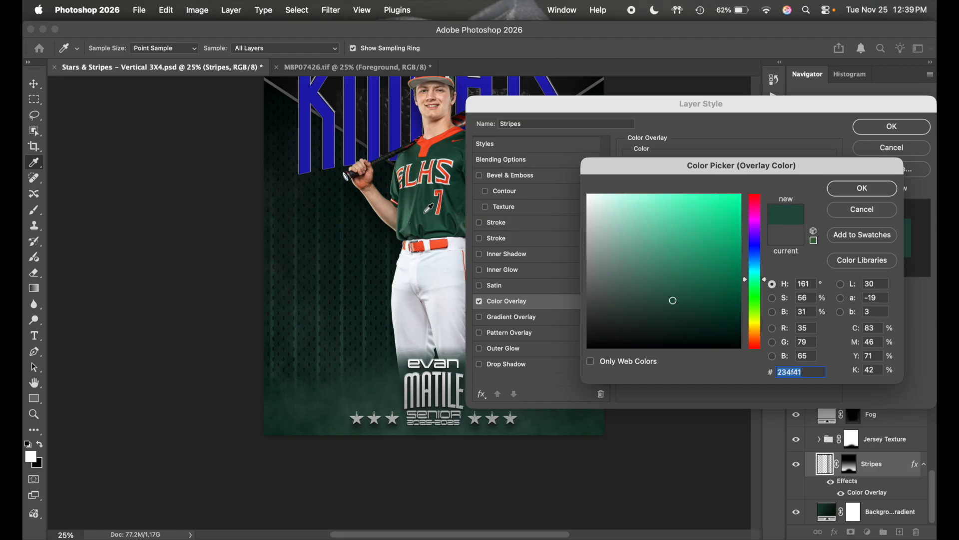
{"action": "left_click", "coordinate": [448, 161]}
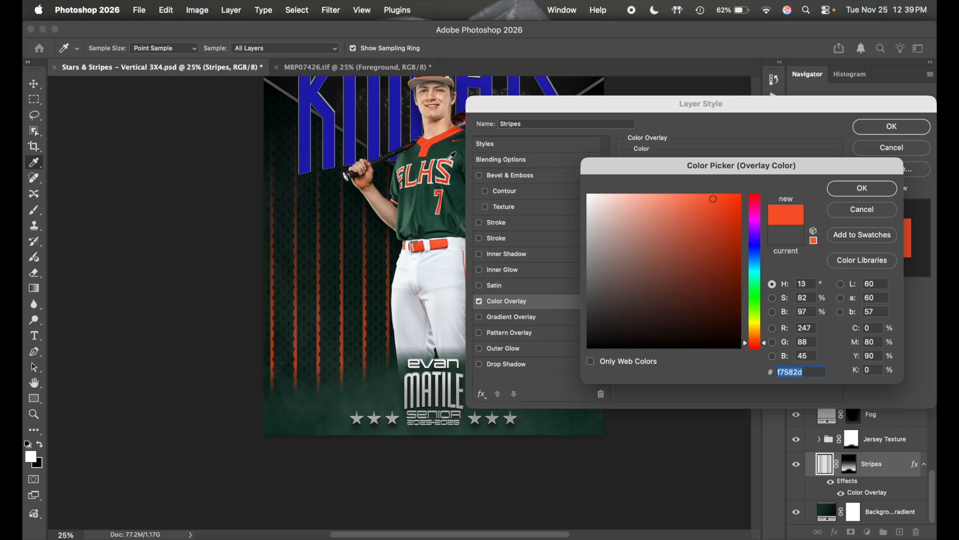
{"action": "left_click", "coordinate": [448, 266]}
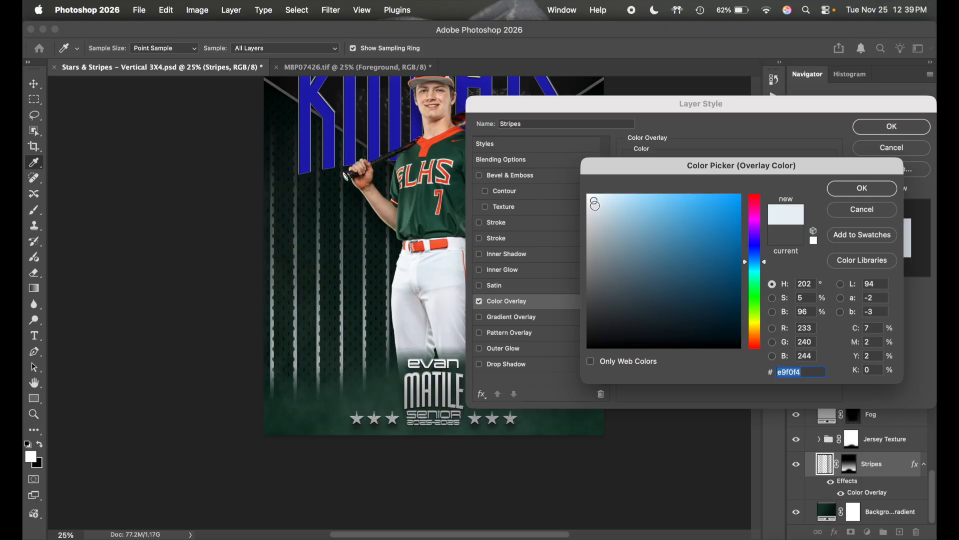
{"action": "left_click", "coordinate": [589, 207]}
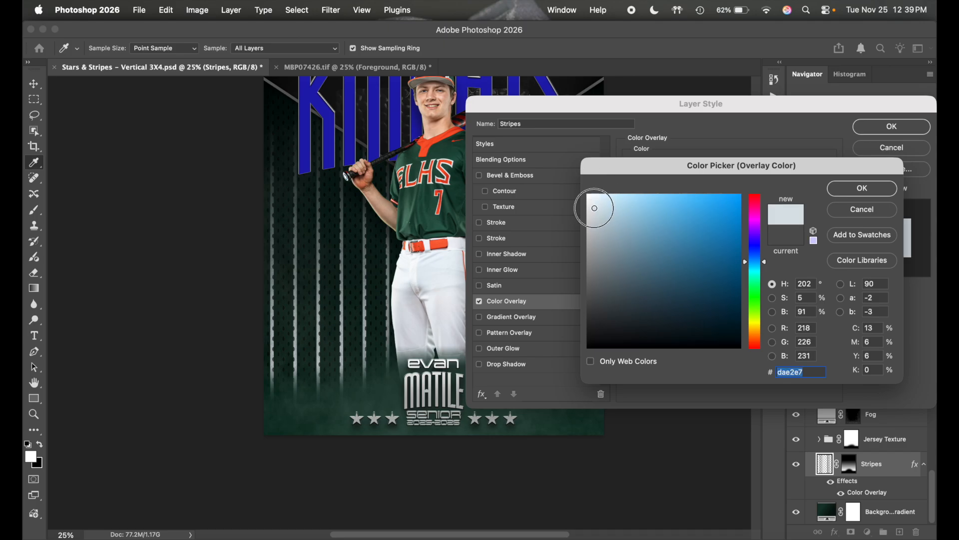
{"action": "left_click_drag", "start_coordinate": [589, 209], "coordinate": [576, 224]}
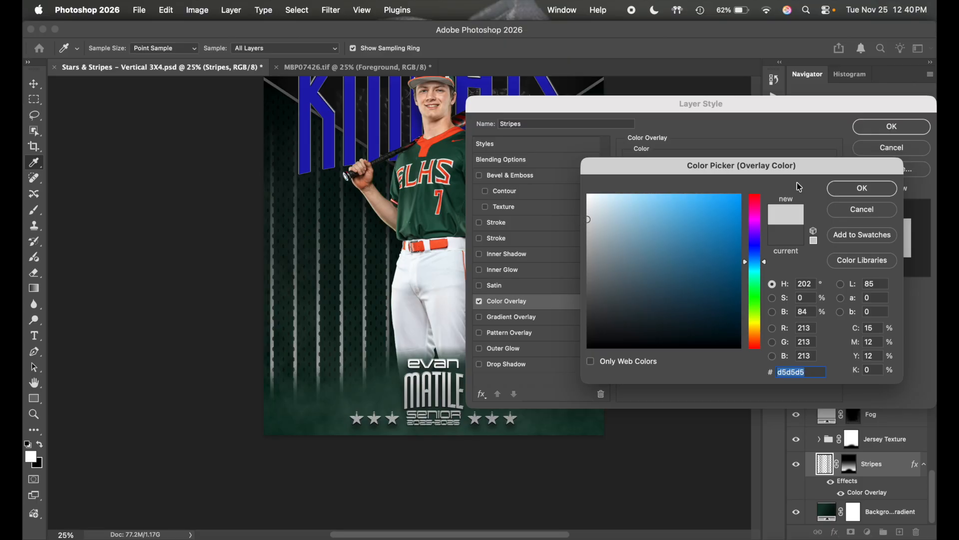
{"action": "left_click", "coordinate": [862, 188]}
{"action": "left_click", "coordinate": [882, 131]}
{"action": "scroll", "coordinate": [632, 271], "scroll_direction": "up", "scroll_amount": 5}
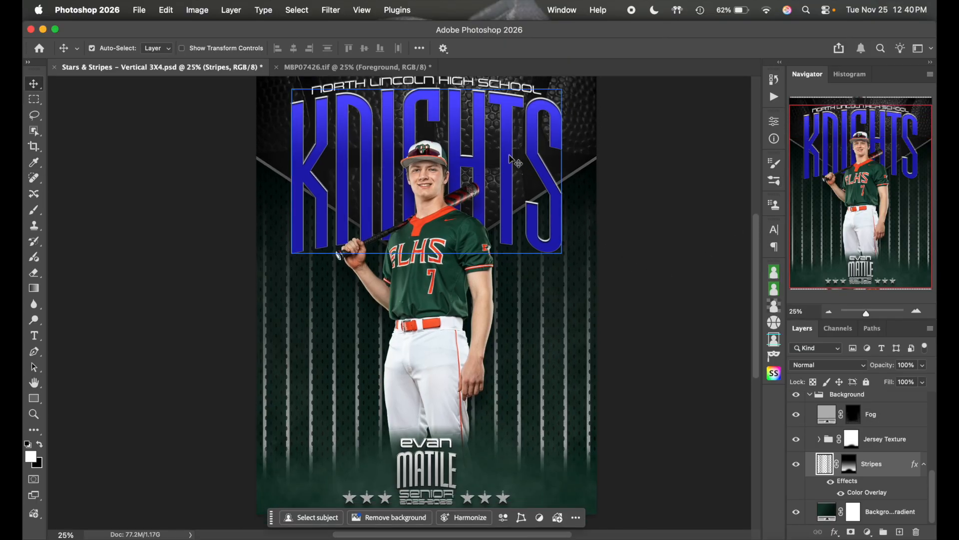
- Retype the school name line as 'east lincoln high school' and commit it
{"action": "left_click", "coordinate": [514, 162]}
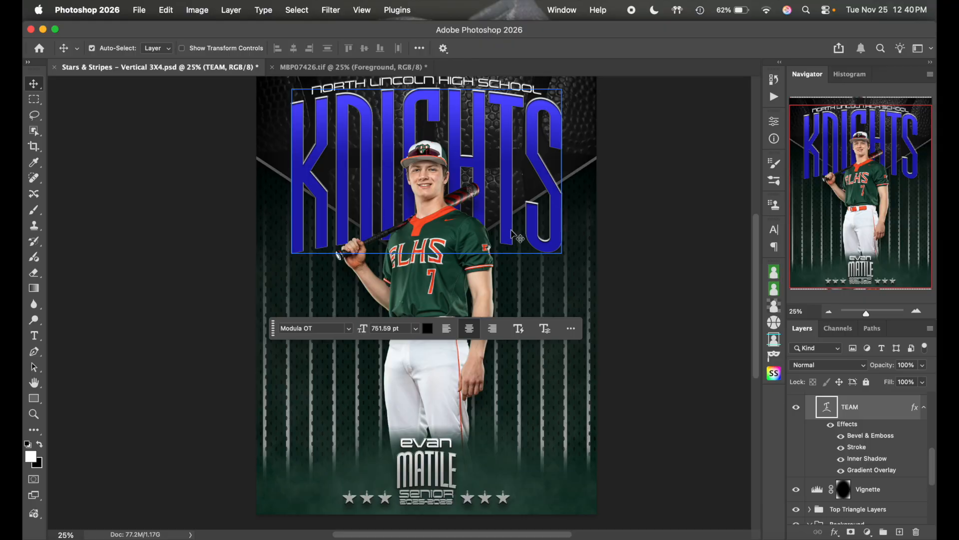
{"action": "scroll", "coordinate": [515, 235], "scroll_direction": "up", "scroll_amount": 3}
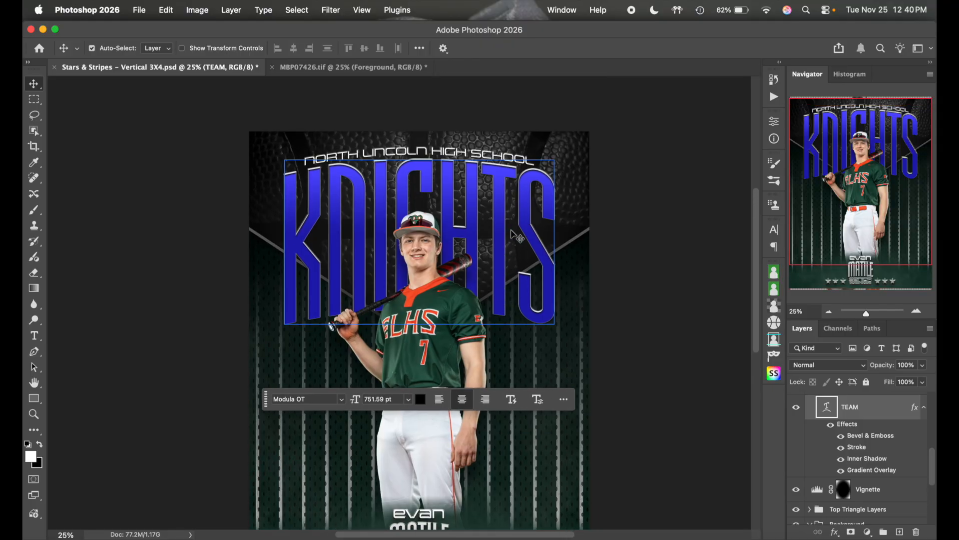
{"action": "double_click", "coordinate": [468, 156]}
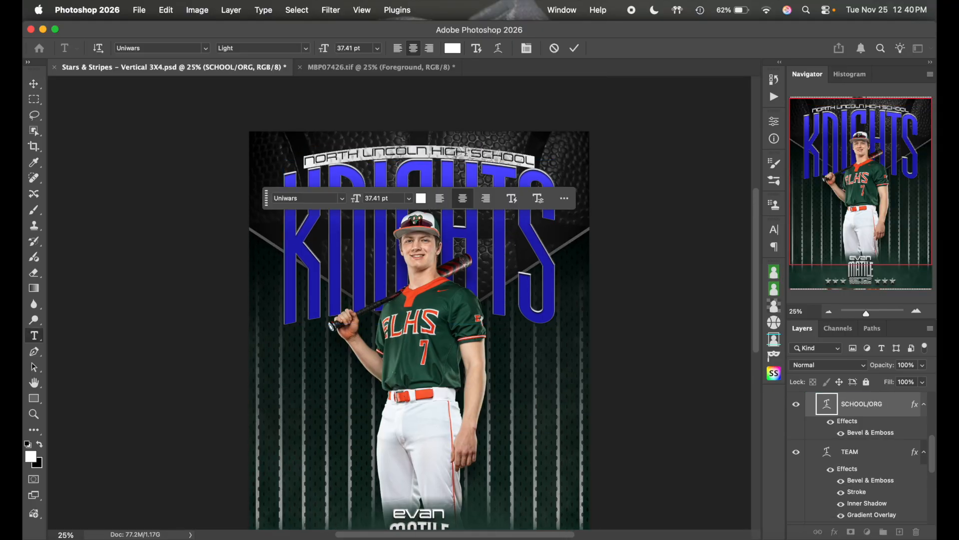
{"action": "type", "text": "east li"}
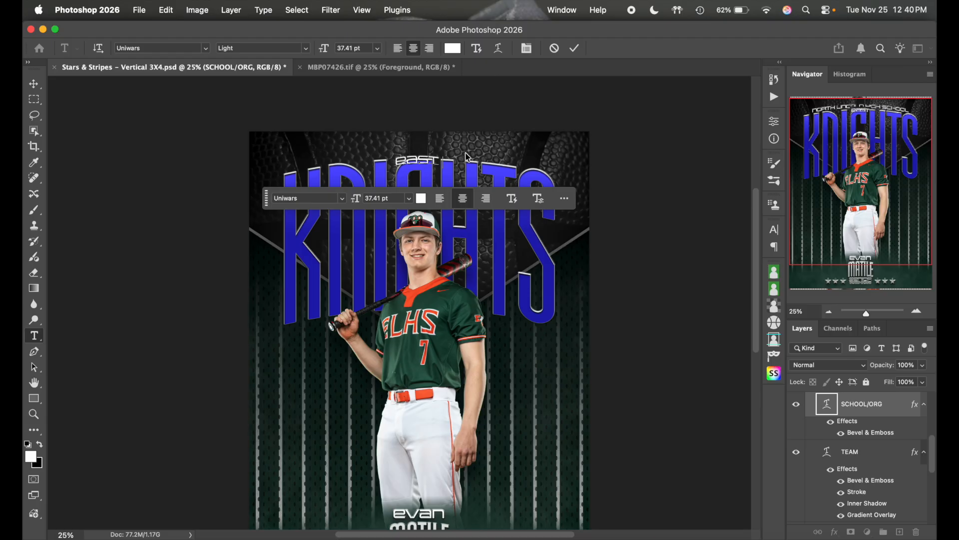
{"action": "type", "text": "ncoln"}
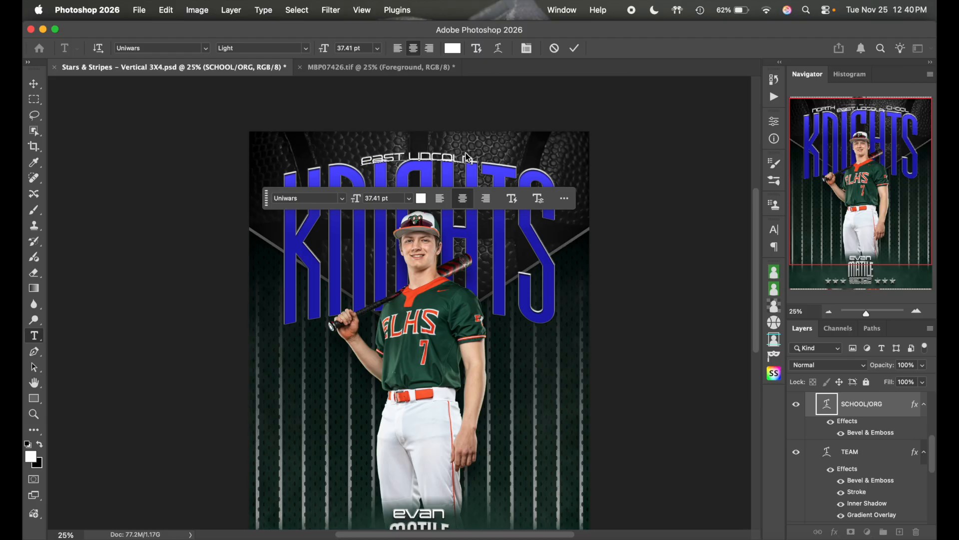
{"action": "type", "text": " high sch"}
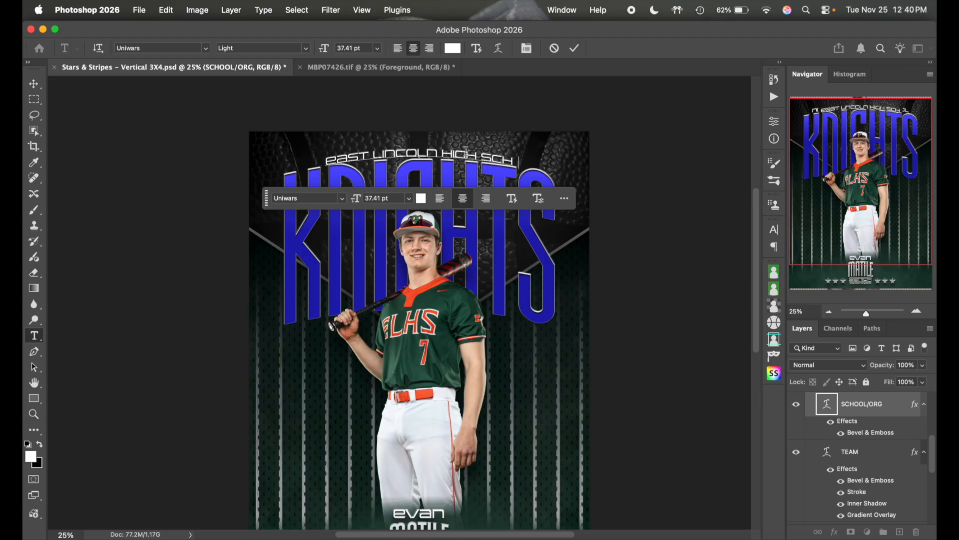
{"action": "type", "text": "ool"}
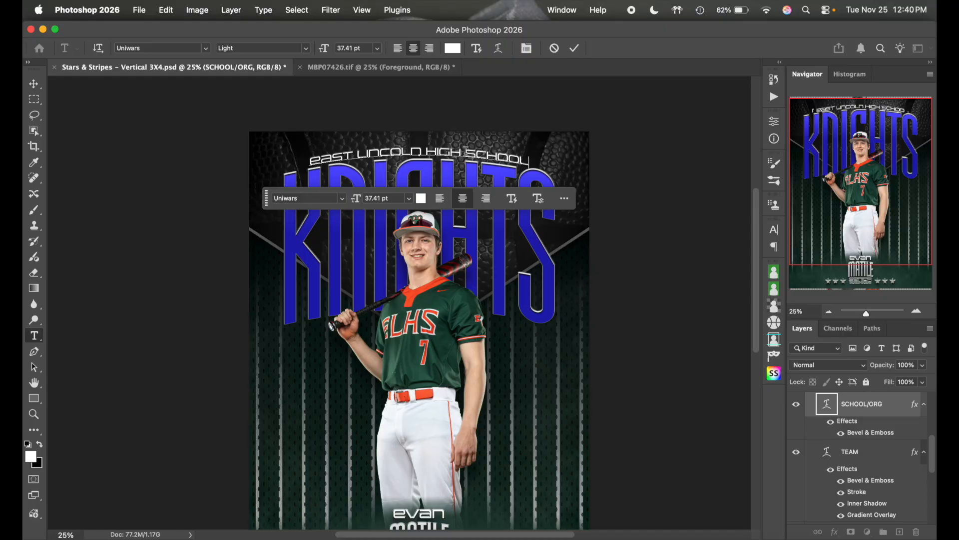
{"action": "left_click", "coordinate": [575, 48]}
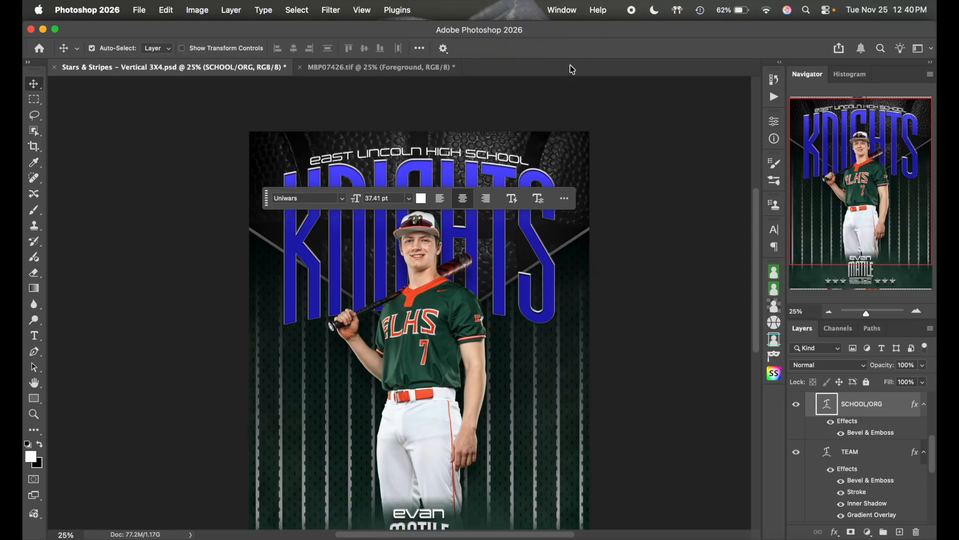
{"action": "double_click", "coordinate": [483, 154]}
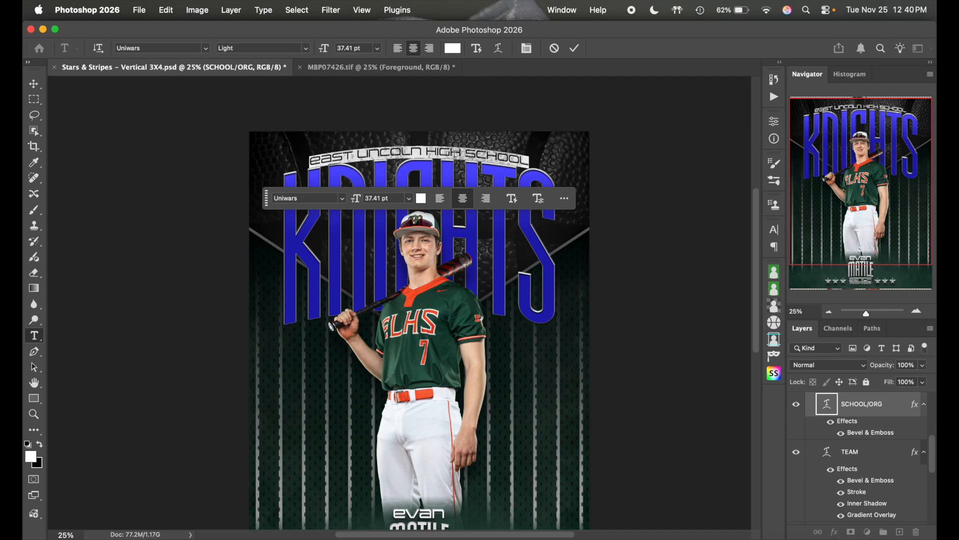
- Give the school name an Arch warp with +12% bend and commit the text
{"action": "left_click", "coordinate": [498, 50]}
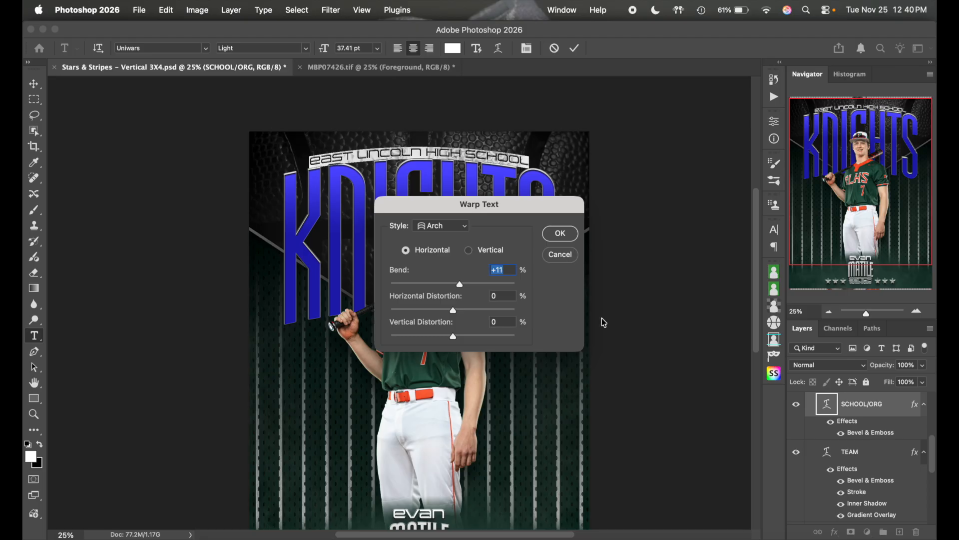
{"action": "key", "text": "Up"}
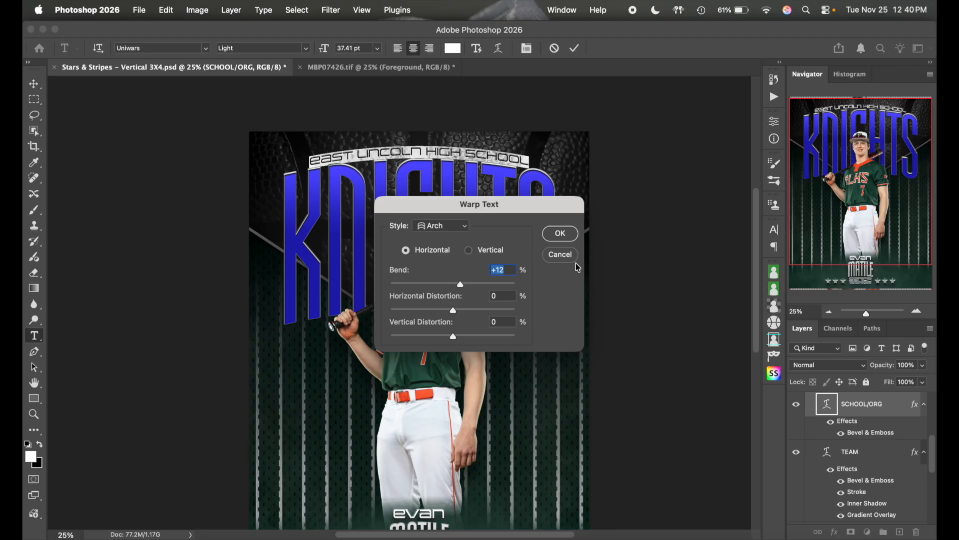
{"action": "left_click", "coordinate": [568, 237]}
{"action": "left_click", "coordinate": [575, 48]}
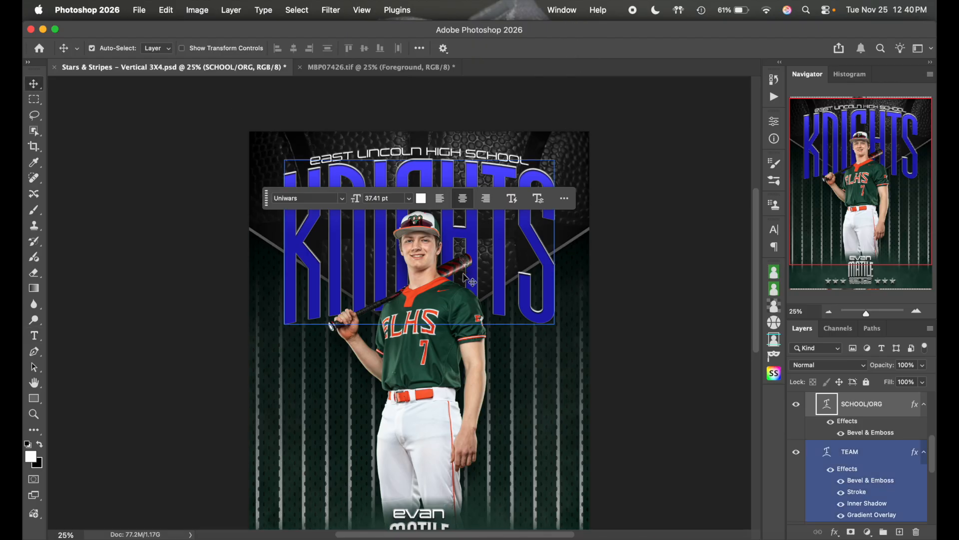
- Replace the KNIGHTS title text with 'MUSTANGS'
{"action": "double_click", "coordinate": [512, 258]}
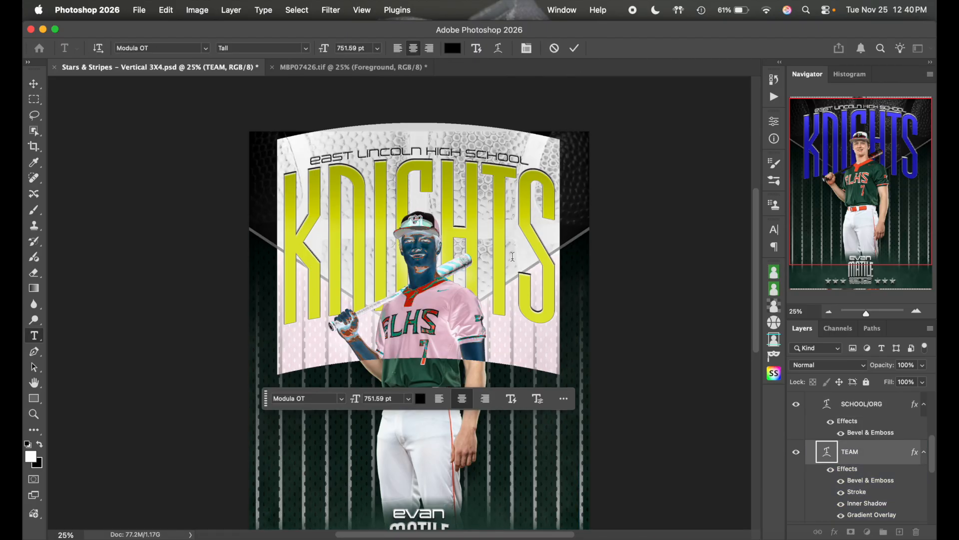
{"action": "type", "text": "MUSTANGS"}
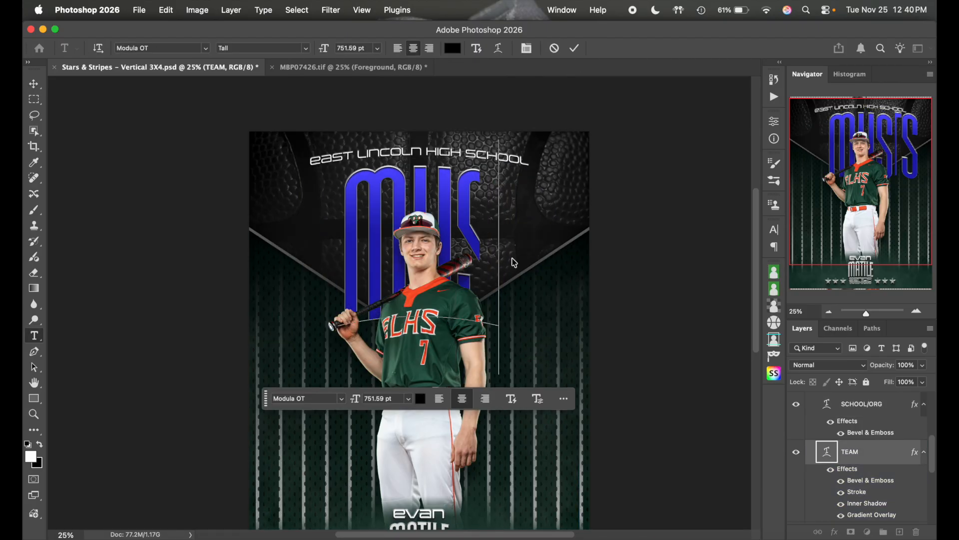
{"action": "left_click", "coordinate": [574, 48]}
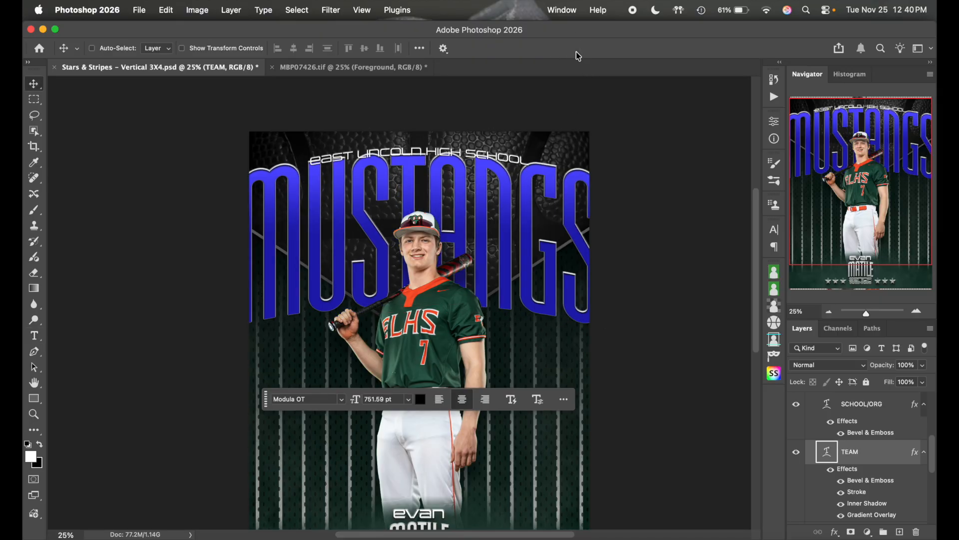
- Scale MUSTANGS to about 78% and place it just beneath the arched school name
{"action": "key", "text": "super+t"}
{"action": "left_click_drag", "start_coordinate": [423, 116], "coordinate": [419, 148]}
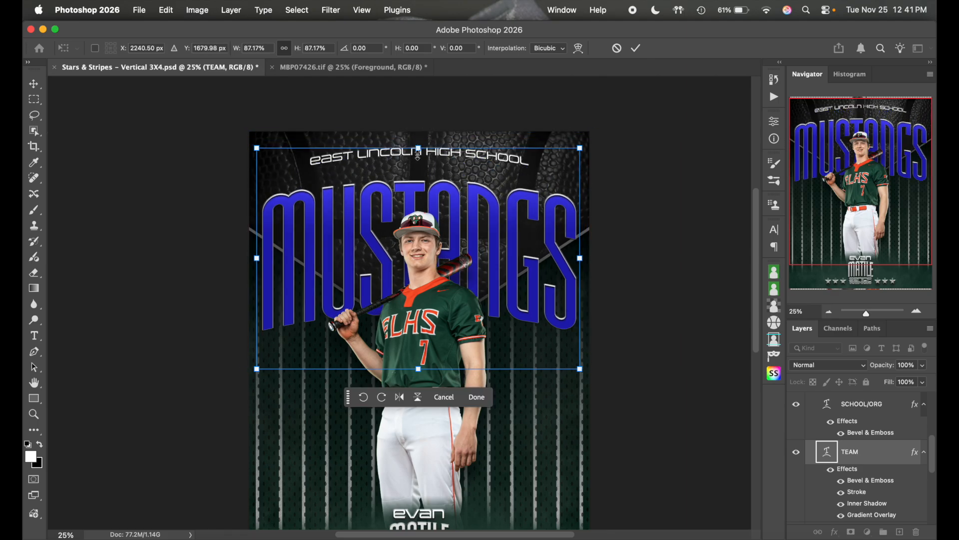
{"action": "left_click_drag", "start_coordinate": [432, 218], "coordinate": [433, 198]}
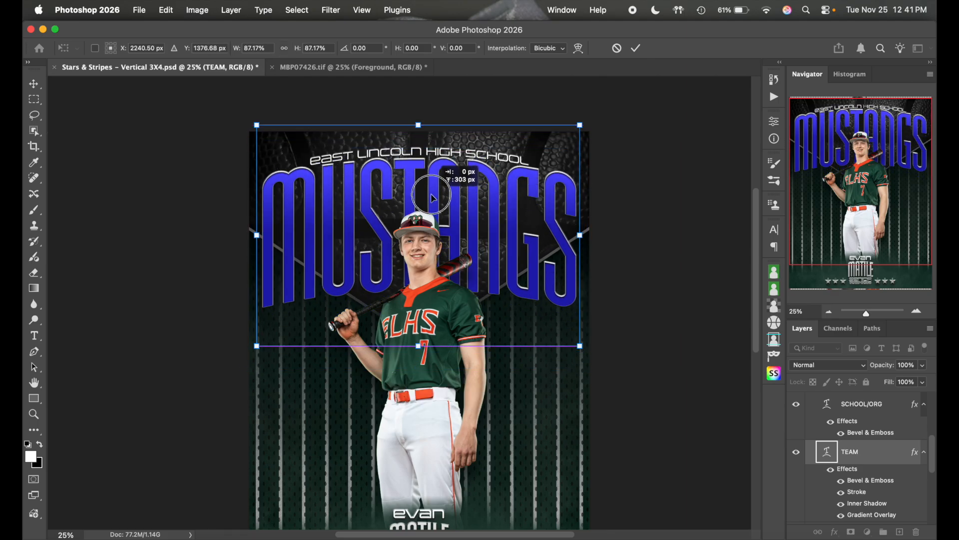
{"action": "left_click_drag", "start_coordinate": [420, 346], "coordinate": [425, 325]}
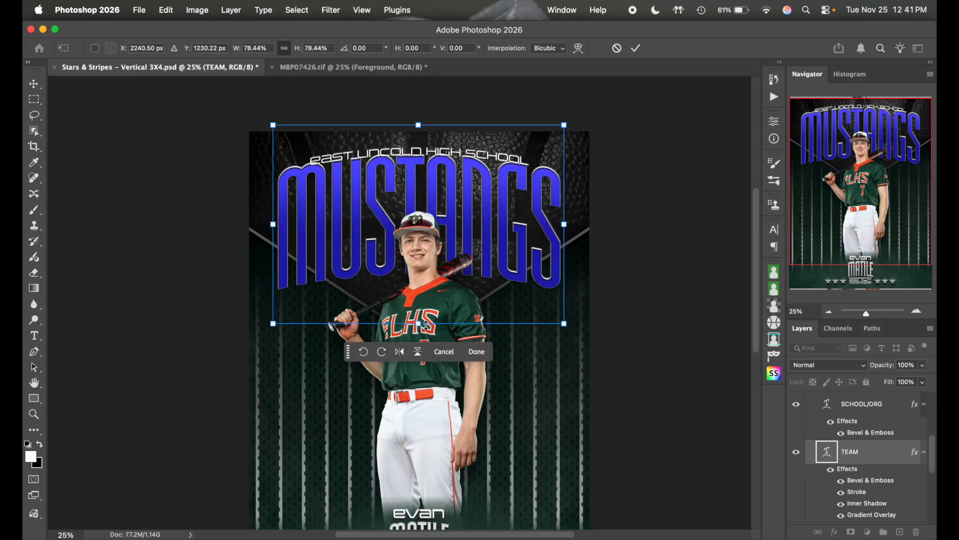
{"action": "left_click_drag", "start_coordinate": [450, 235], "coordinate": [450, 241]}
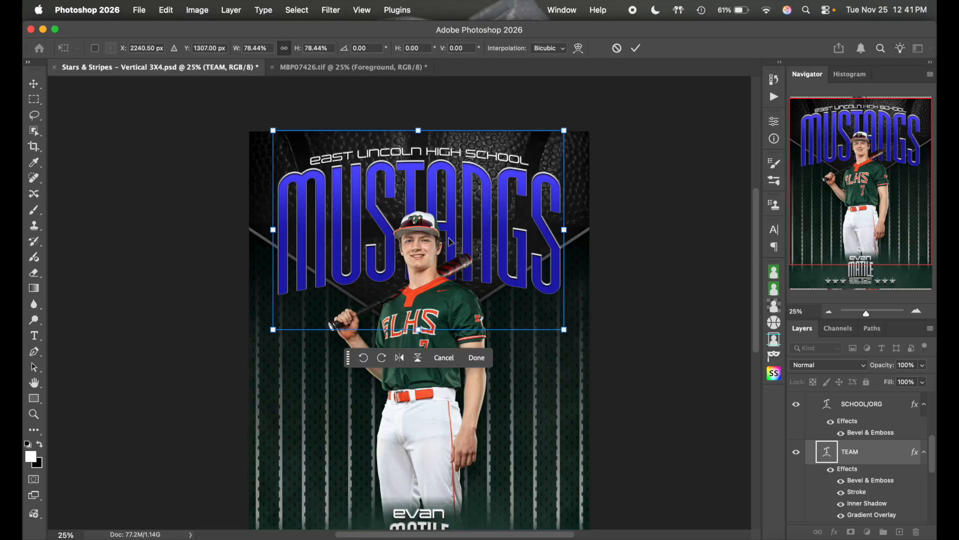
{"action": "left_click", "coordinate": [636, 47]}
- Lower the school name's Warp Text bend to +10 and commit the edit
{"action": "double_click", "coordinate": [430, 153]}
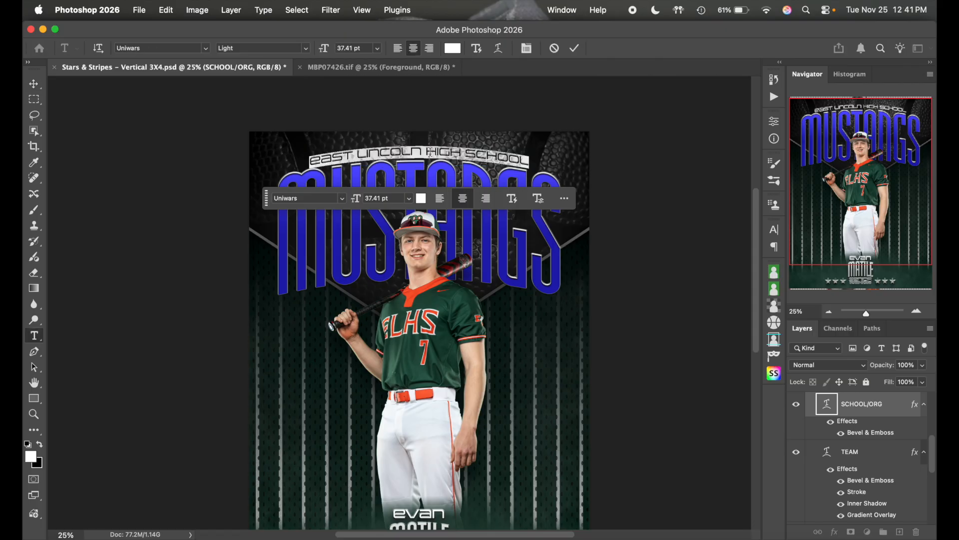
{"action": "left_click", "coordinate": [499, 48]}
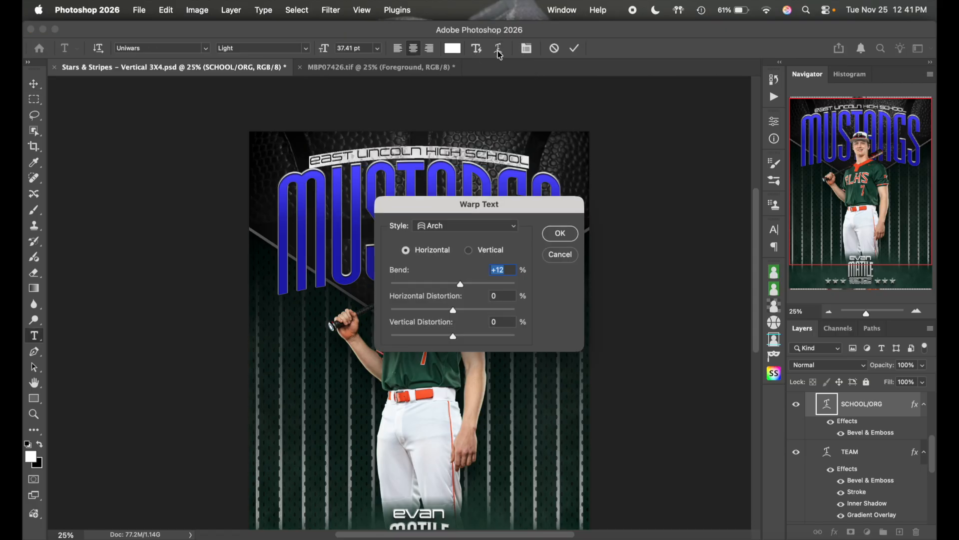
{"action": "key", "text": "Down"}
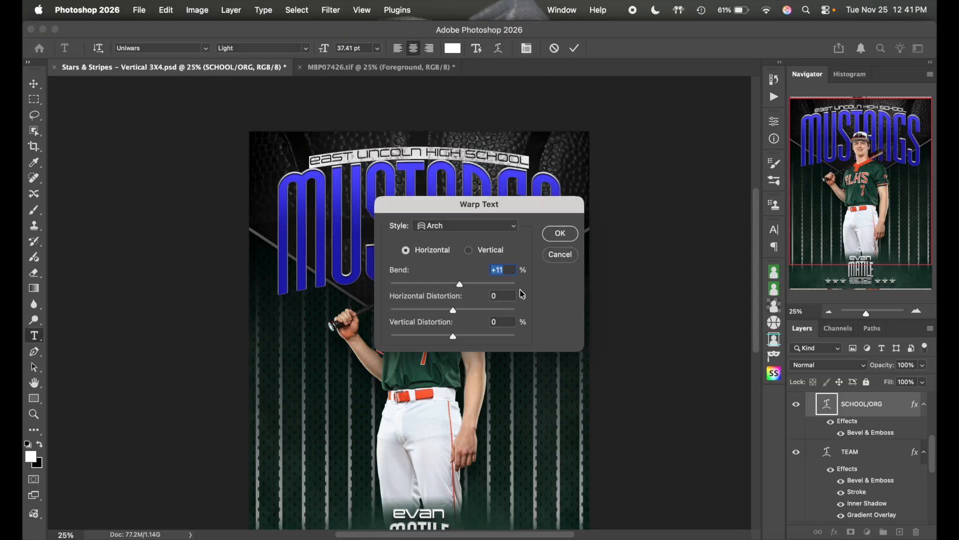
{"action": "key", "text": "Down"}
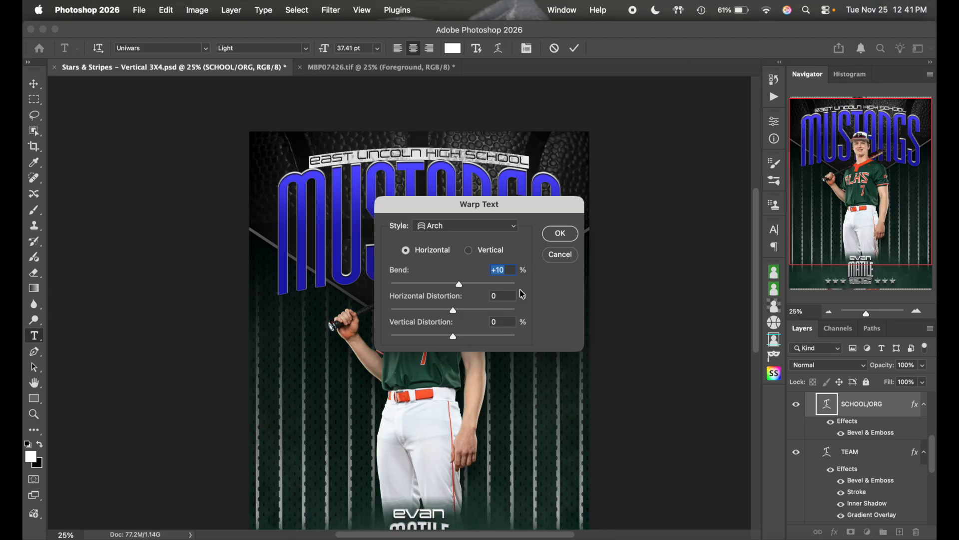
{"action": "left_click", "coordinate": [560, 233]}
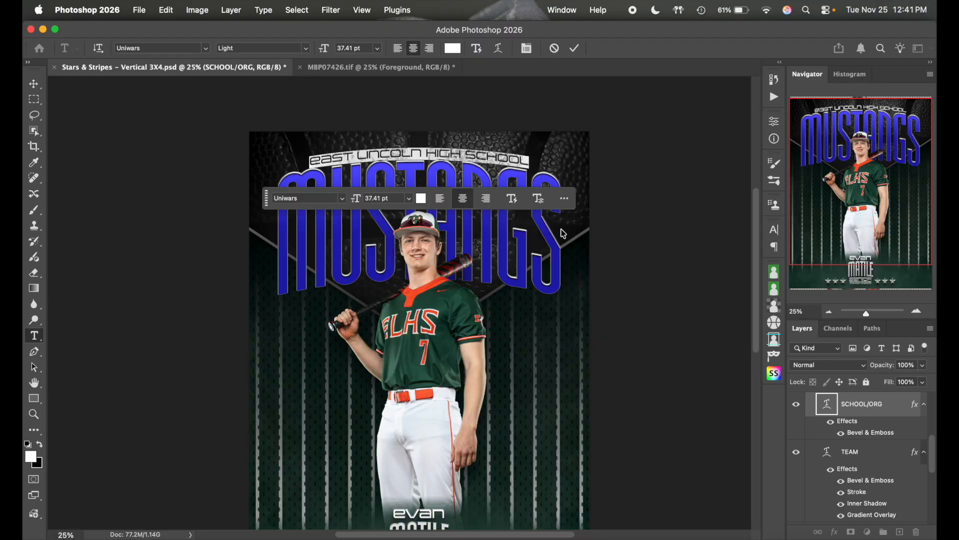
{"action": "left_click", "coordinate": [575, 48]}
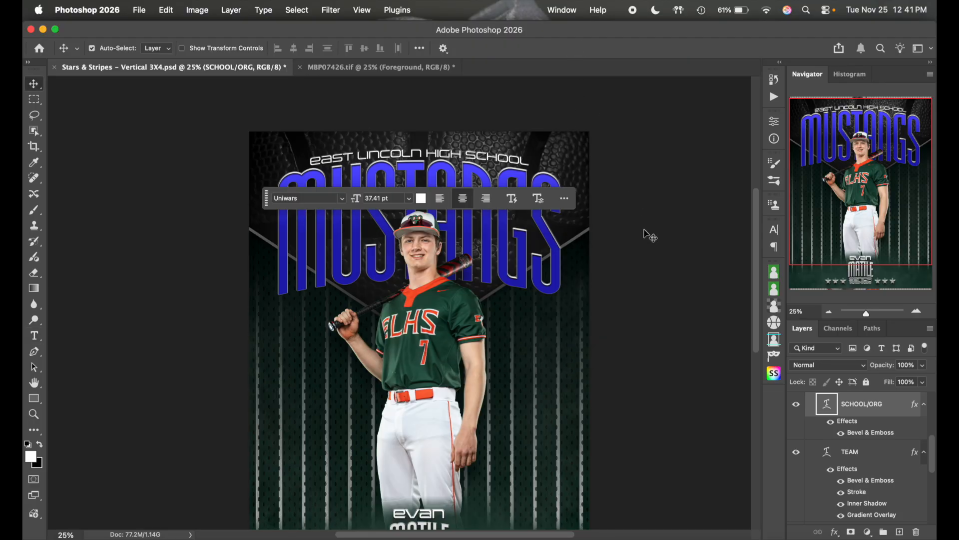
- Nudge the MUSTANGS text layer down a few pixels
{"action": "left_click", "coordinate": [500, 238]}
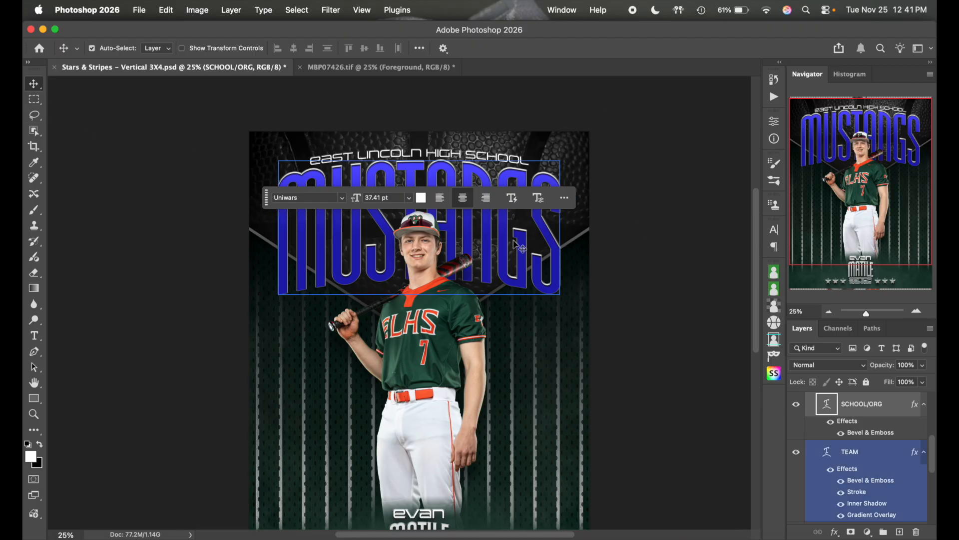
{"action": "key", "text": "Down"}
{"action": "key", "text": "Down"}
{"action": "key", "text": "Down"}
{"action": "key", "text": "Down"}
{"action": "key", "text": "Down"}
{"action": "left_click", "coordinate": [503, 164]}
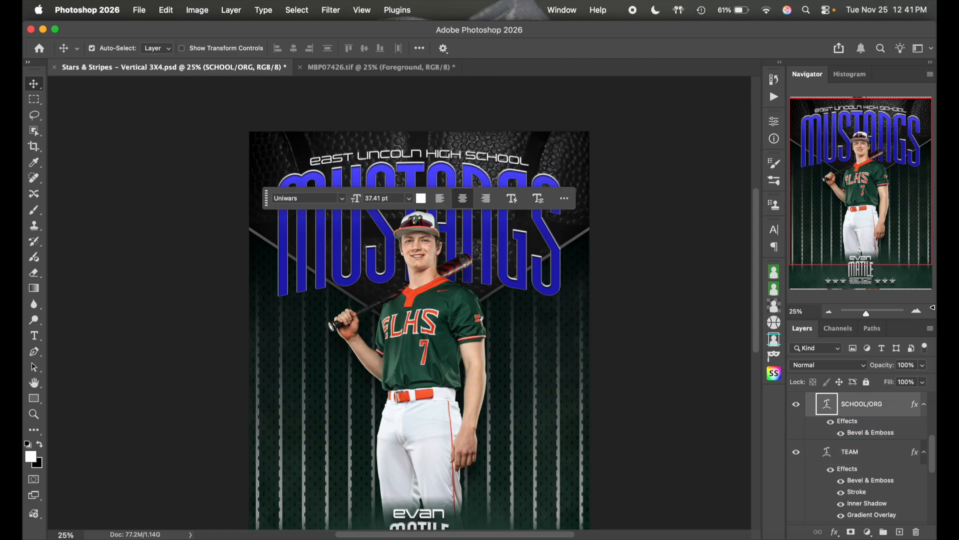
- Sample the jersey collar red into both Gradient Overlay stops on the TEAM layer
{"action": "double_click", "coordinate": [542, 225]}
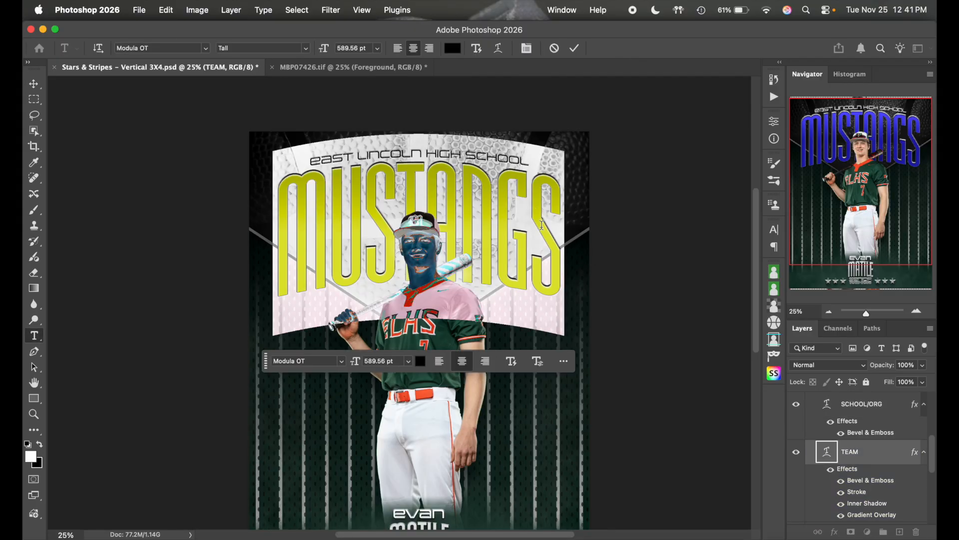
{"action": "left_click", "coordinate": [575, 48]}
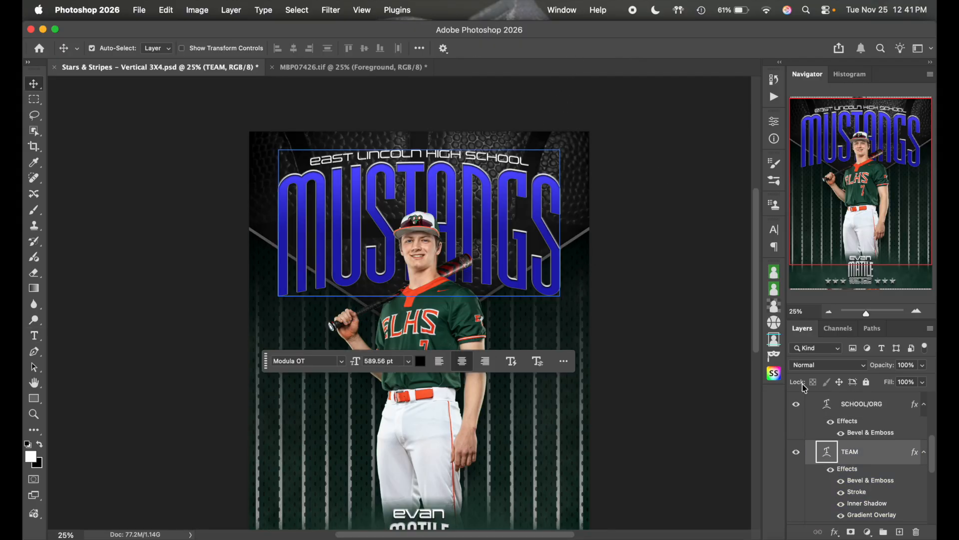
{"action": "left_click", "coordinate": [866, 455]}
{"action": "double_click", "coordinate": [883, 452]}
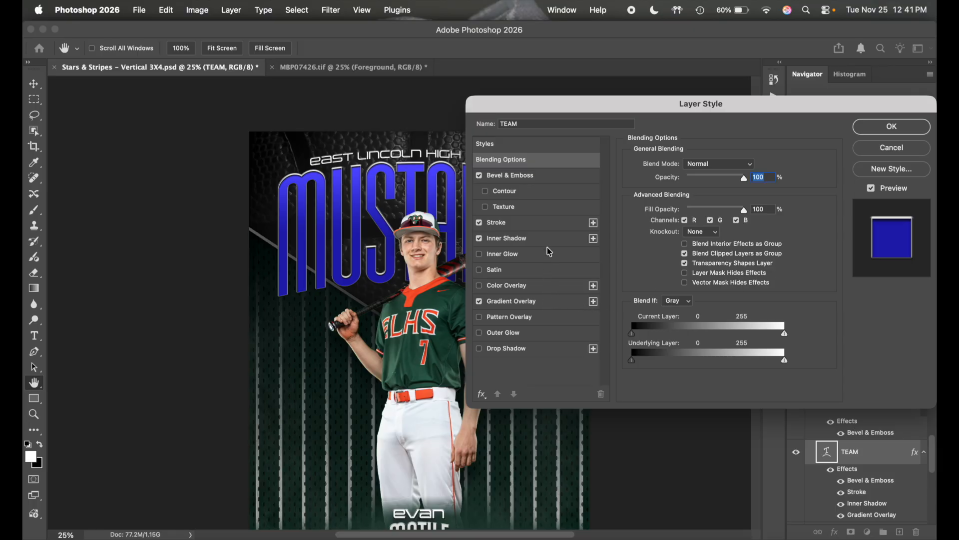
{"action": "left_click", "coordinate": [544, 304]}
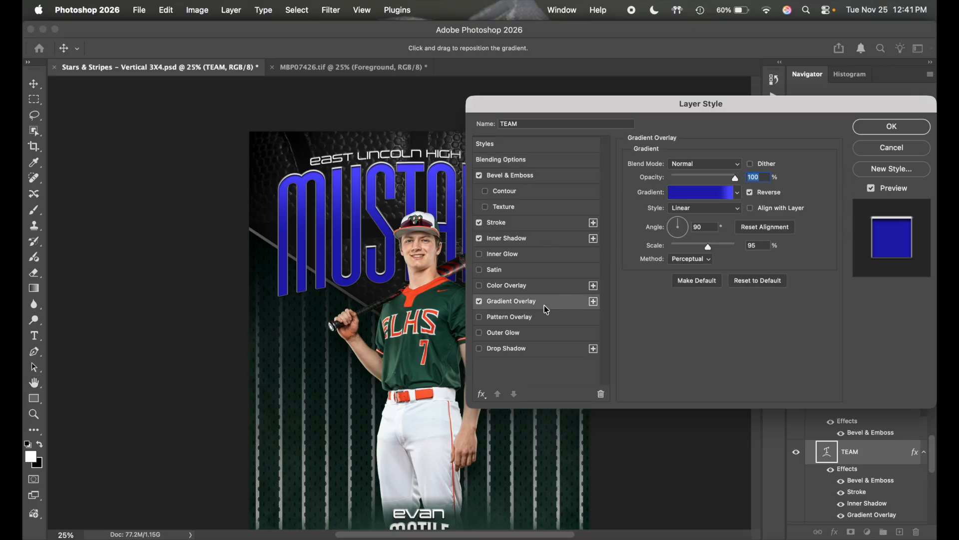
{"action": "left_click", "coordinate": [712, 200]}
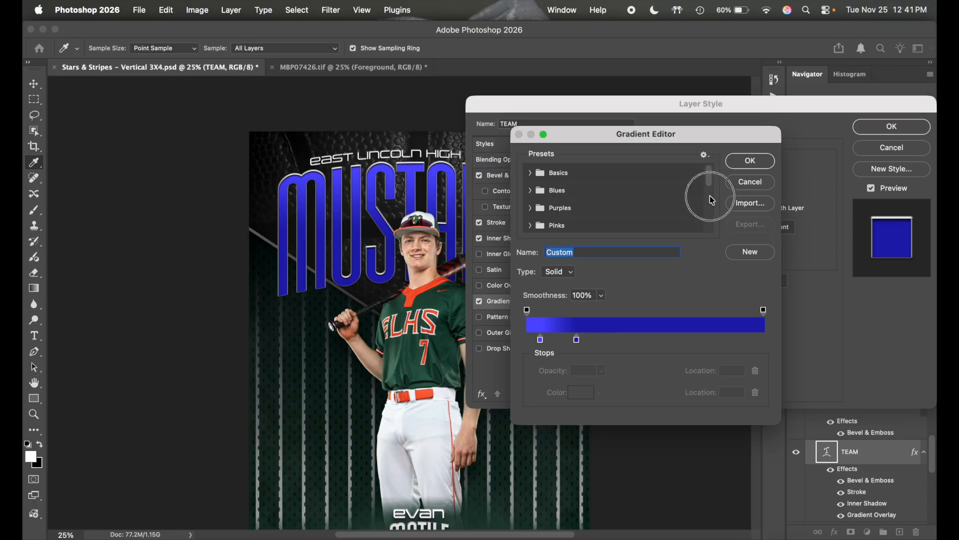
{"action": "left_click", "coordinate": [540, 340]}
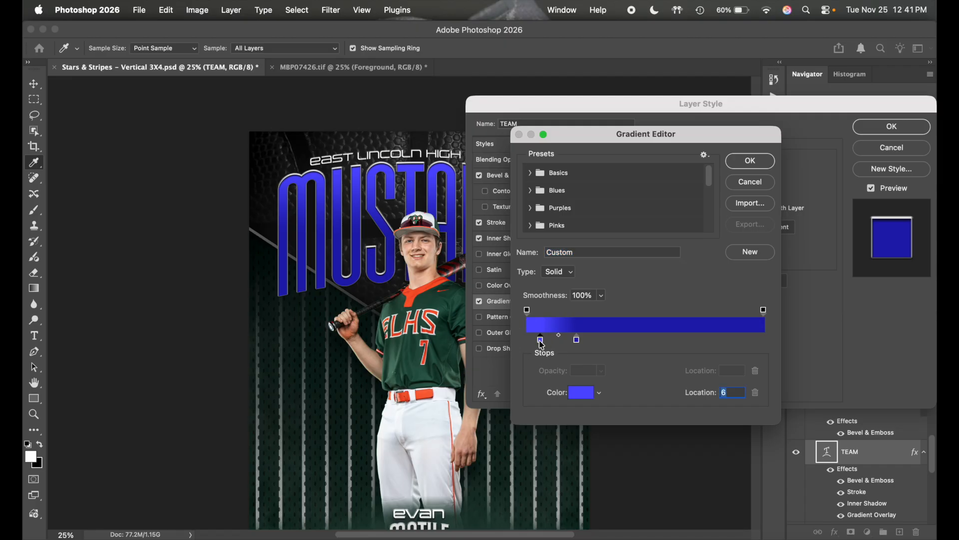
{"action": "left_click", "coordinate": [414, 296]}
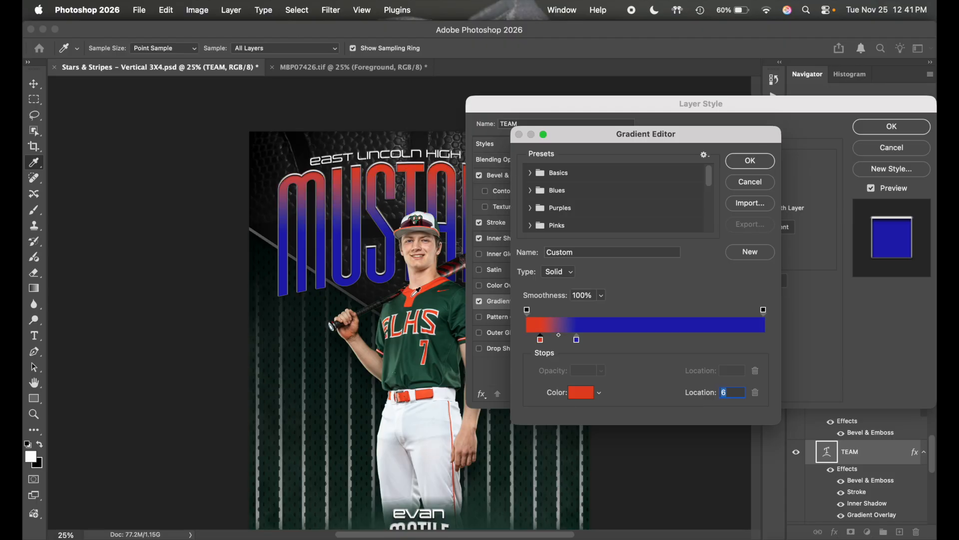
{"action": "left_click", "coordinate": [577, 341]}
{"action": "left_click", "coordinate": [414, 293]}
- Darken the stop colour to #a6341a and apply the red gradient style
{"action": "left_click", "coordinate": [581, 393]}
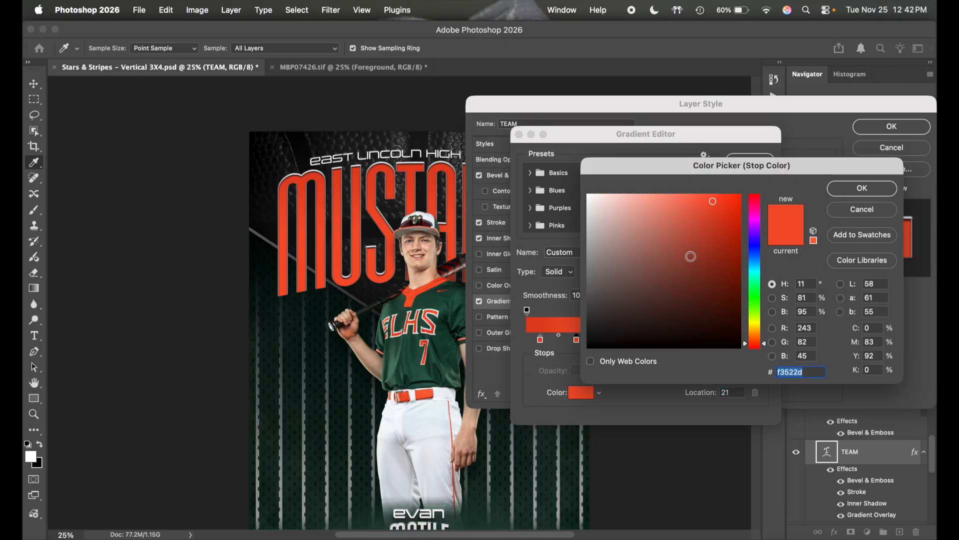
{"action": "left_click_drag", "start_coordinate": [714, 227], "coordinate": [716, 242]}
{"action": "left_click", "coordinate": [717, 251]}
{"action": "left_click", "coordinate": [717, 241]}
{"action": "left_click", "coordinate": [717, 248]}
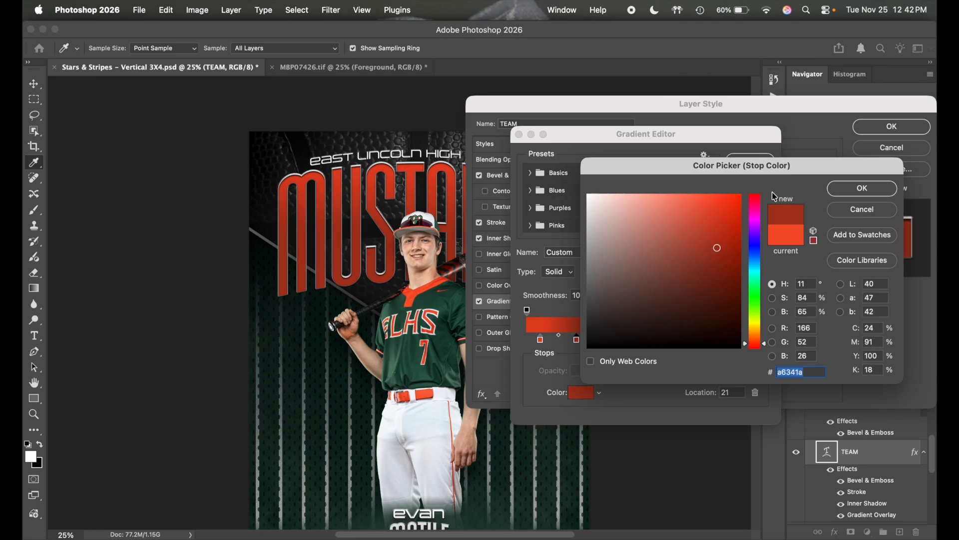
{"action": "left_click", "coordinate": [849, 191]}
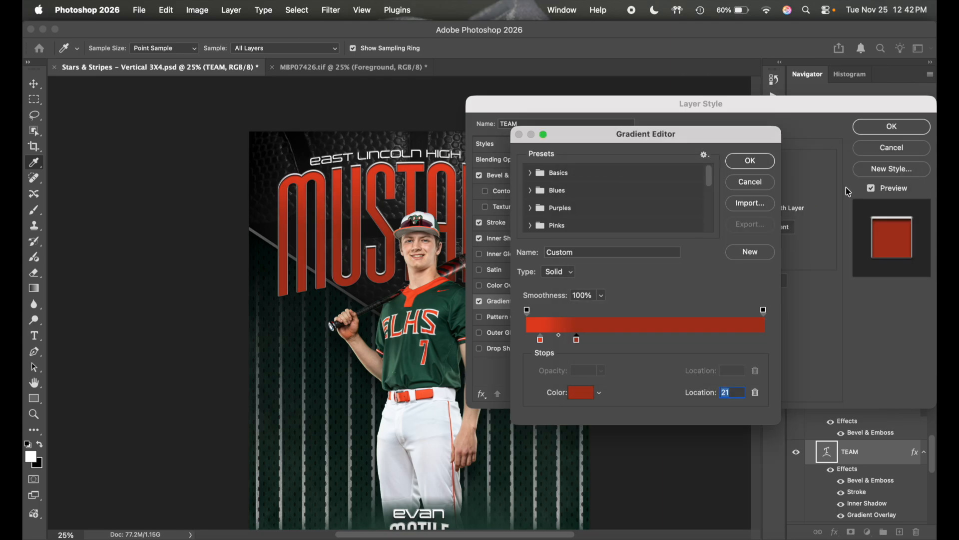
{"action": "left_click", "coordinate": [755, 162]}
{"action": "left_click", "coordinate": [875, 128]}
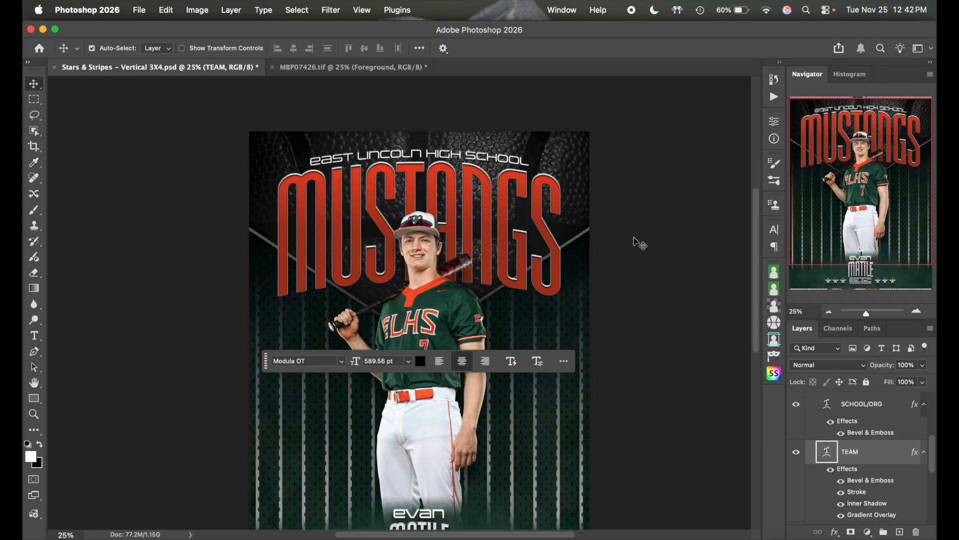
- Collapse the Background group, expand Top Triangle Layers and toggle the Black & White adjustment
{"action": "scroll", "coordinate": [640, 243], "scroll_direction": "down", "scroll_amount": 2}
{"action": "scroll", "coordinate": [639, 243], "scroll_direction": "down", "scroll_amount": 3}
{"action": "scroll", "coordinate": [639, 243], "scroll_direction": "up", "scroll_amount": 3}
{"action": "scroll", "coordinate": [639, 244], "scroll_direction": "right", "scroll_amount": 2}
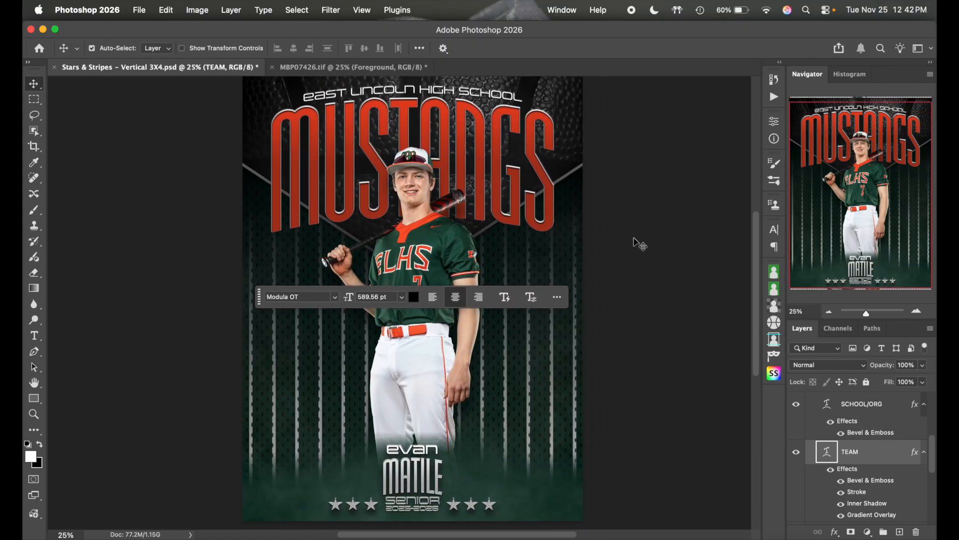
{"action": "scroll", "coordinate": [640, 243], "scroll_direction": "up", "scroll_amount": 2}
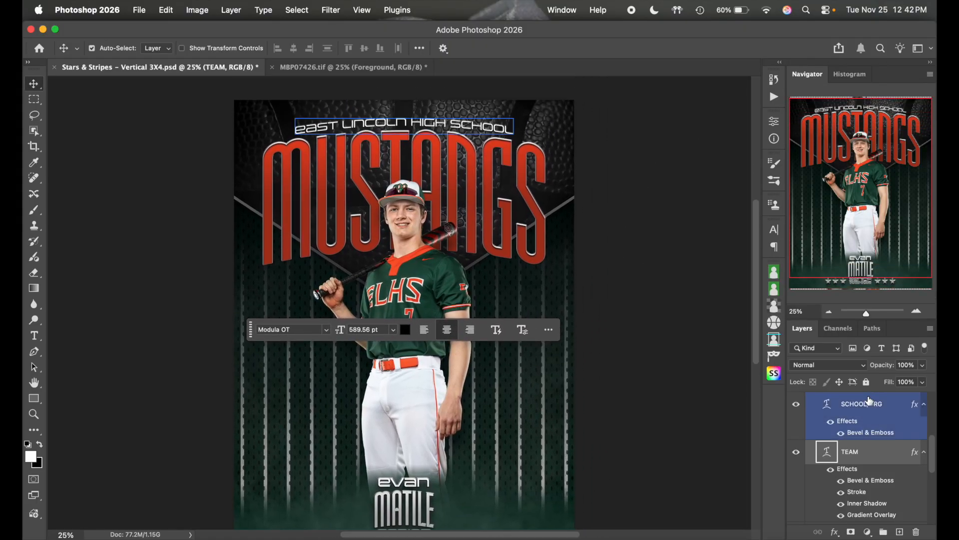
{"action": "scroll", "coordinate": [865, 449], "scroll_direction": "down", "scroll_amount": 5}
{"action": "left_click", "coordinate": [829, 460]}
{"action": "scroll", "coordinate": [825, 467], "scroll_direction": "down", "scroll_amount": 3}
{"action": "left_click", "coordinate": [810, 418]}
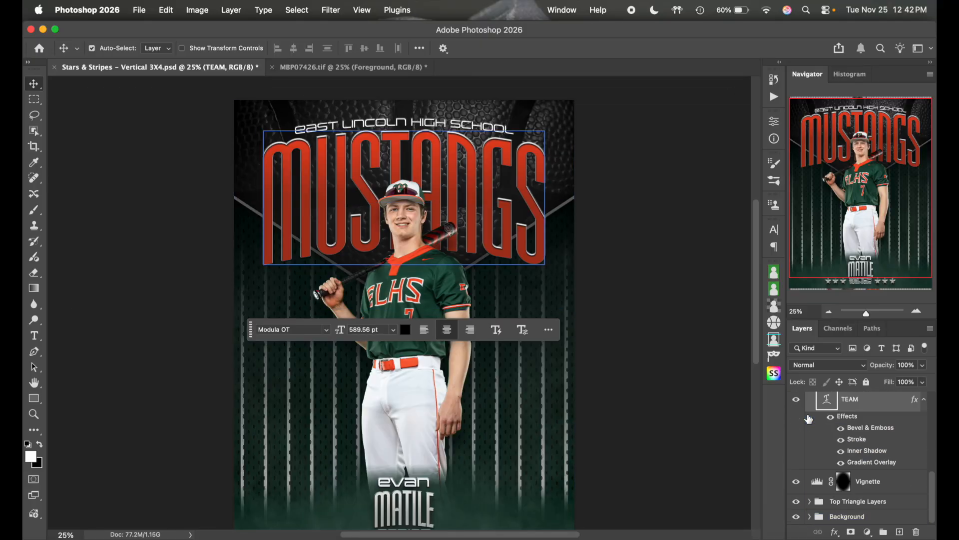
{"action": "left_click", "coordinate": [811, 502]}
{"action": "scroll", "coordinate": [813, 499], "scroll_direction": "down", "scroll_amount": 4}
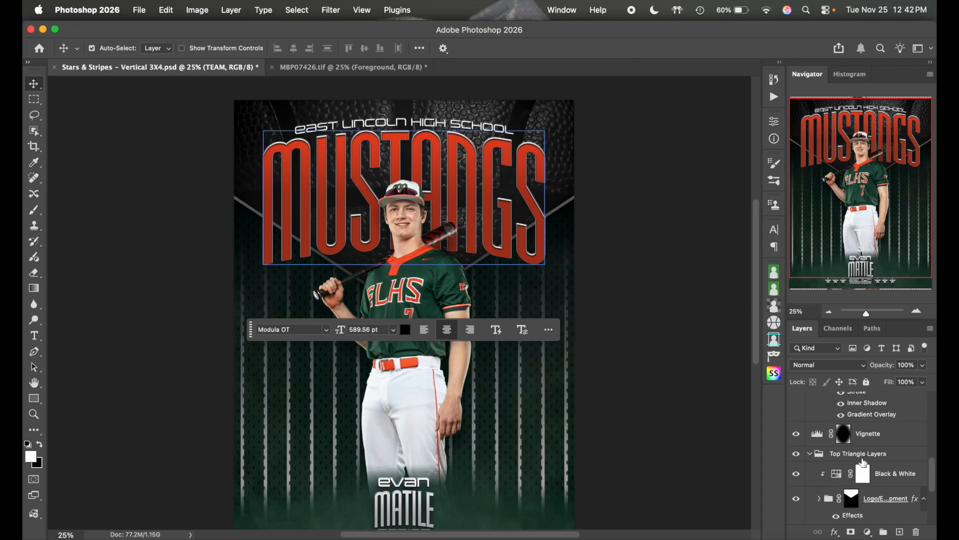
{"action": "left_click", "coordinate": [864, 461]}
{"action": "left_click", "coordinate": [830, 434]}
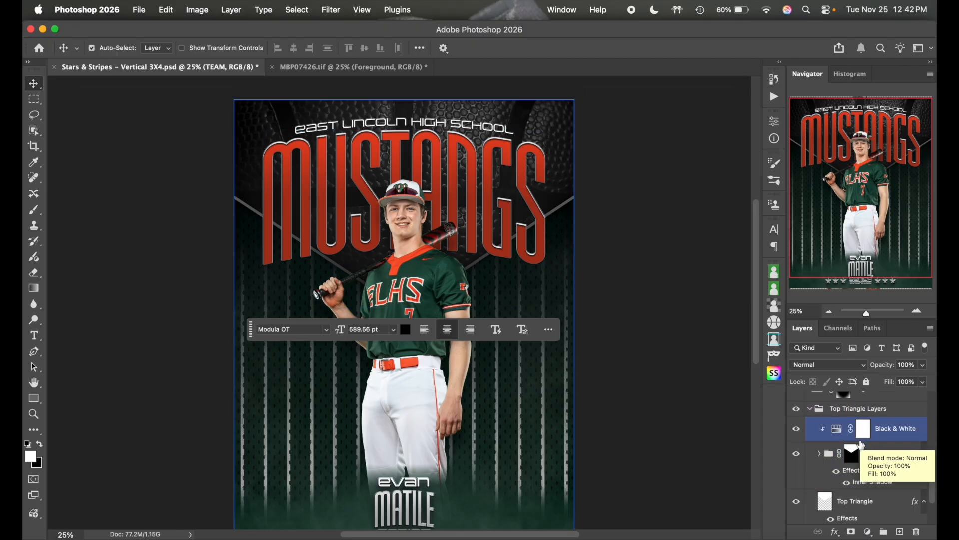
{"action": "left_click", "coordinate": [796, 429]}
{"action": "left_click", "coordinate": [796, 433]}
{"action": "left_click", "coordinate": [797, 433]}
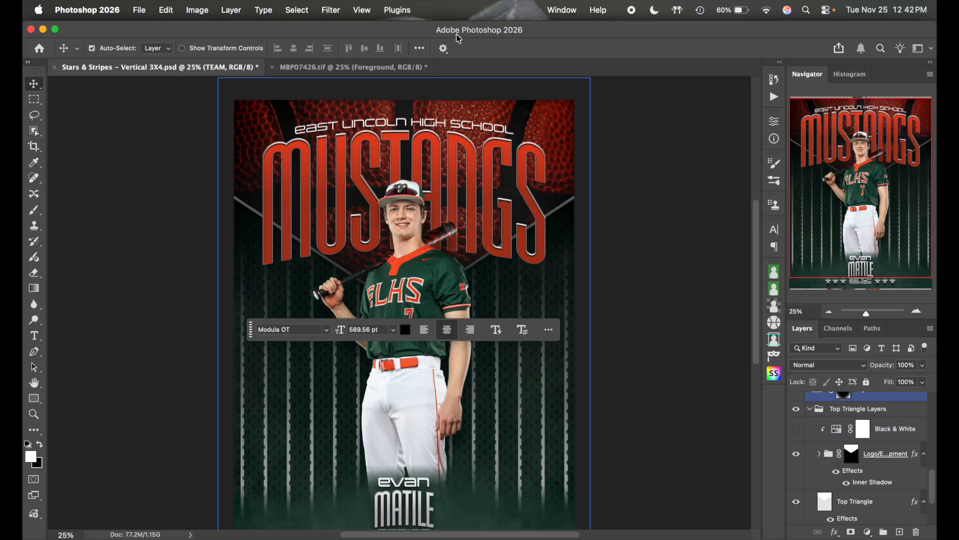
- Turn on the Baseball texture layer in the logo group
{"action": "left_click", "coordinate": [859, 468]}
{"action": "left_click", "coordinate": [820, 455]}
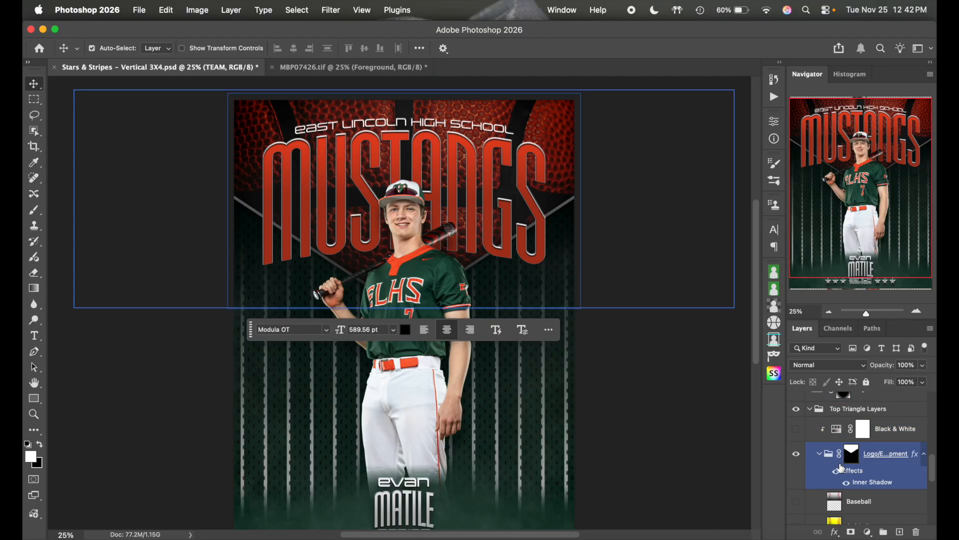
{"action": "scroll", "coordinate": [852, 475], "scroll_direction": "down", "scroll_amount": 2}
{"action": "left_click", "coordinate": [797, 461]}
{"action": "scroll", "coordinate": [869, 475], "scroll_direction": "down", "scroll_amount": 3}
{"action": "left_click", "coordinate": [799, 511]}
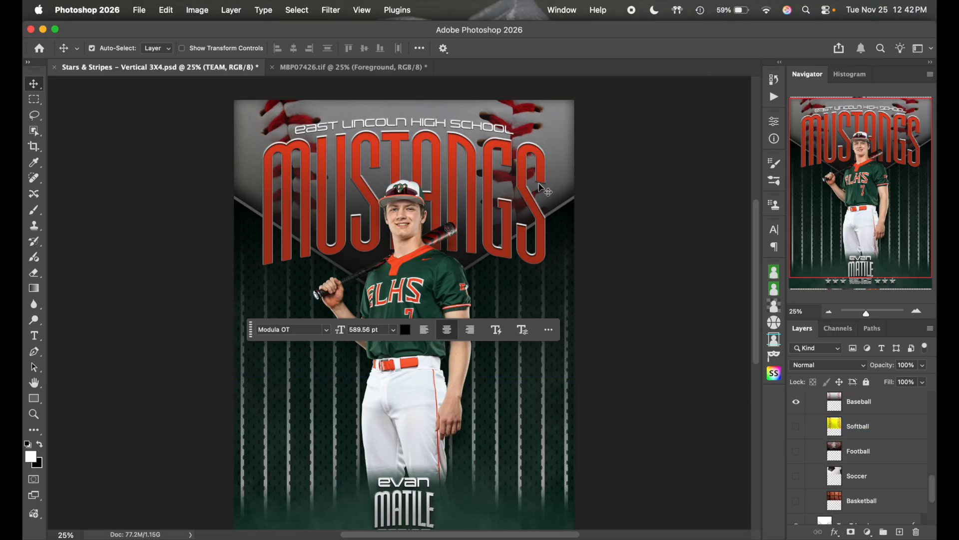
{"action": "scroll", "coordinate": [861, 453], "scroll_direction": "up", "scroll_amount": 1}
{"action": "left_click", "coordinate": [888, 438]}
{"action": "scroll", "coordinate": [887, 439], "scroll_direction": "up", "scroll_amount": 1}
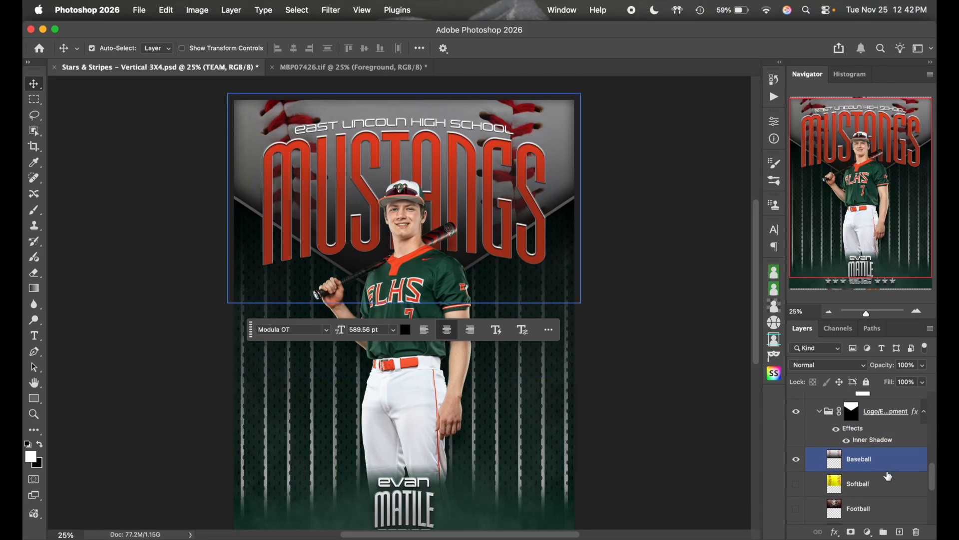
{"action": "scroll", "coordinate": [887, 473], "scroll_direction": "down", "scroll_amount": 3}
{"action": "scroll", "coordinate": [887, 440], "scroll_direction": "up", "scroll_amount": 3}
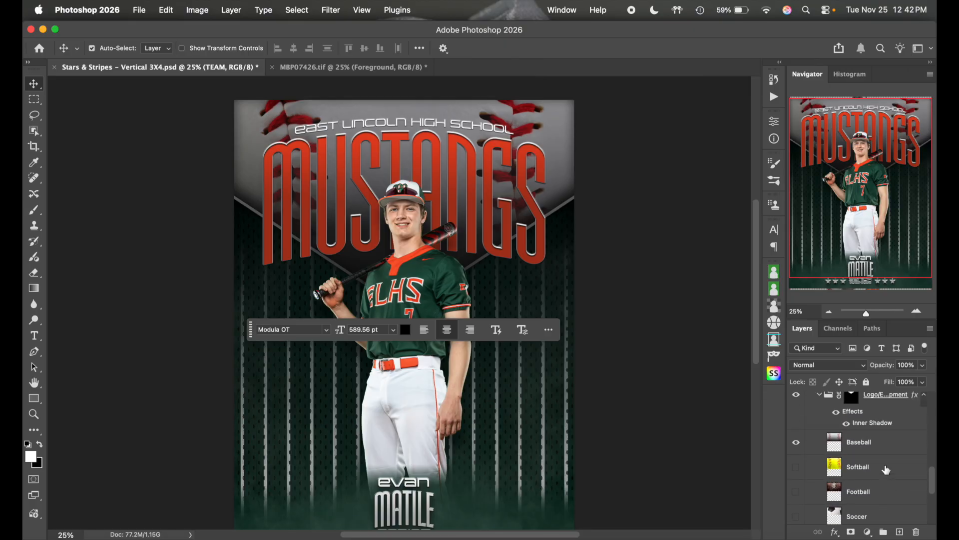
- Compare the Black & White adjustment on and off, leaving it on
{"action": "left_click", "coordinate": [822, 471]}
{"action": "left_click", "coordinate": [819, 450]}
{"action": "left_click", "coordinate": [797, 425]}
{"action": "left_click", "coordinate": [797, 428]}
{"action": "left_click", "coordinate": [797, 427]}
{"action": "left_click", "coordinate": [797, 428]}
{"action": "left_click", "coordinate": [797, 427]}
{"action": "left_click", "coordinate": [797, 428]}
{"action": "left_click", "coordinate": [797, 443]}
{"action": "left_click", "coordinate": [796, 427]}
- Toggle Top Triangle's gradient overlay to compare, keeping Top Triangle active
{"action": "scroll", "coordinate": [891, 449], "scroll_direction": "down", "scroll_amount": 3}
{"action": "left_click", "coordinate": [890, 450]}
{"action": "scroll", "coordinate": [882, 462], "scroll_direction": "down", "scroll_amount": 1}
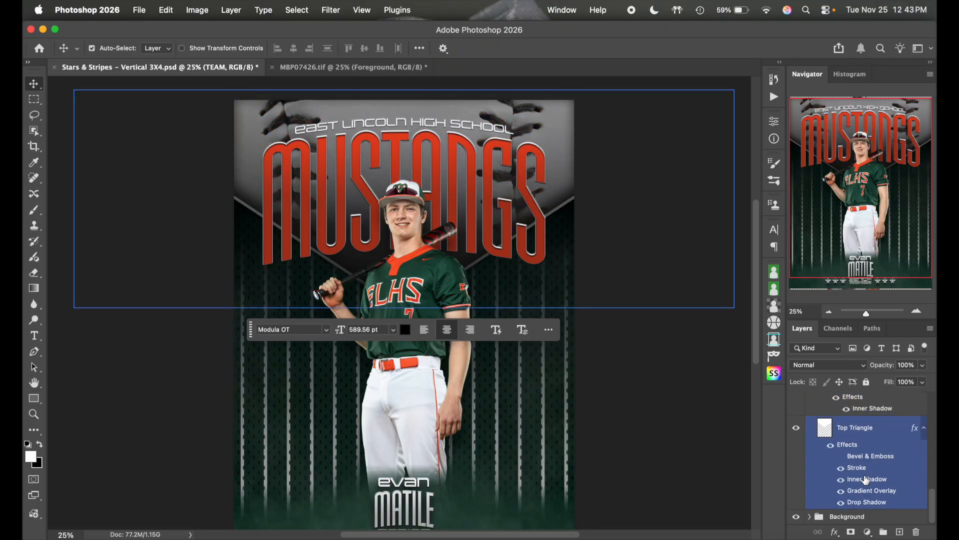
{"action": "left_click", "coordinate": [843, 491]}
{"action": "left_click", "coordinate": [843, 492]}
{"action": "left_click", "coordinate": [890, 436]}
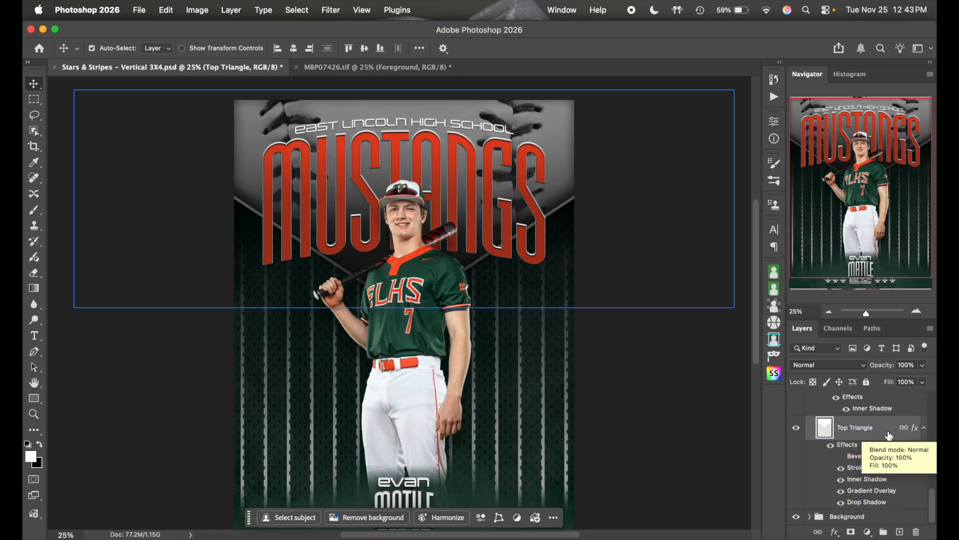
{"action": "left_click", "coordinate": [880, 435]}
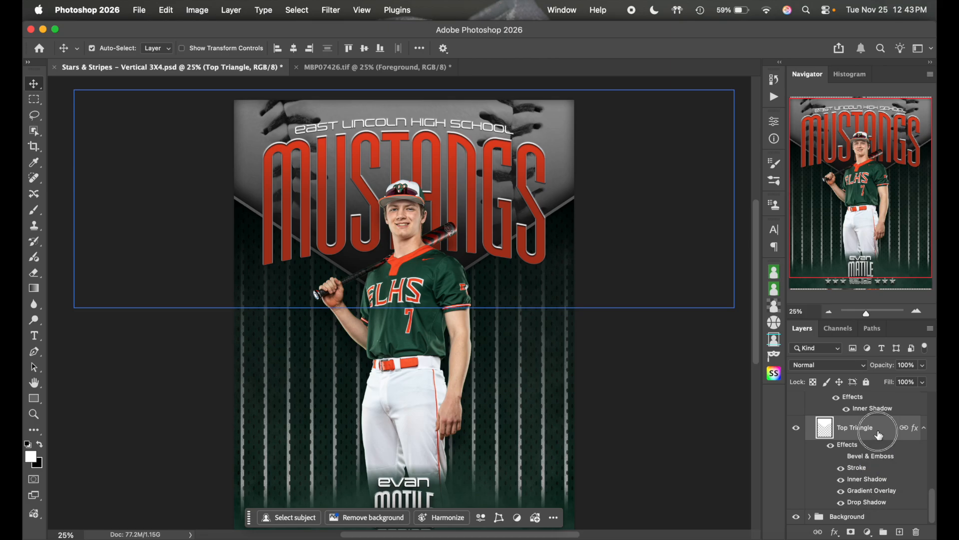
- Set the Top Triangle gradient's 27% stop to a dark jersey green, #10261f
{"action": "double_click", "coordinate": [880, 434]}
{"action": "left_click", "coordinate": [544, 302]}
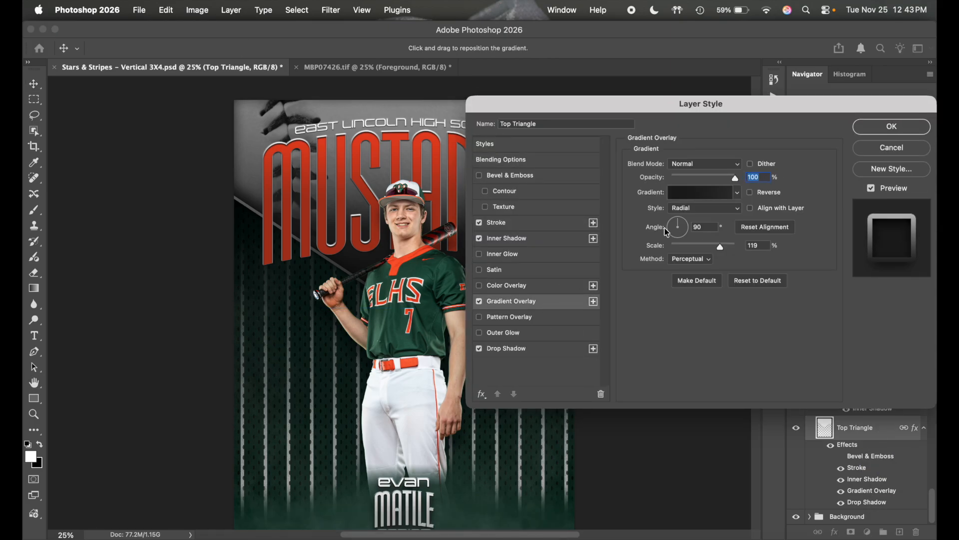
{"action": "left_click", "coordinate": [701, 194]}
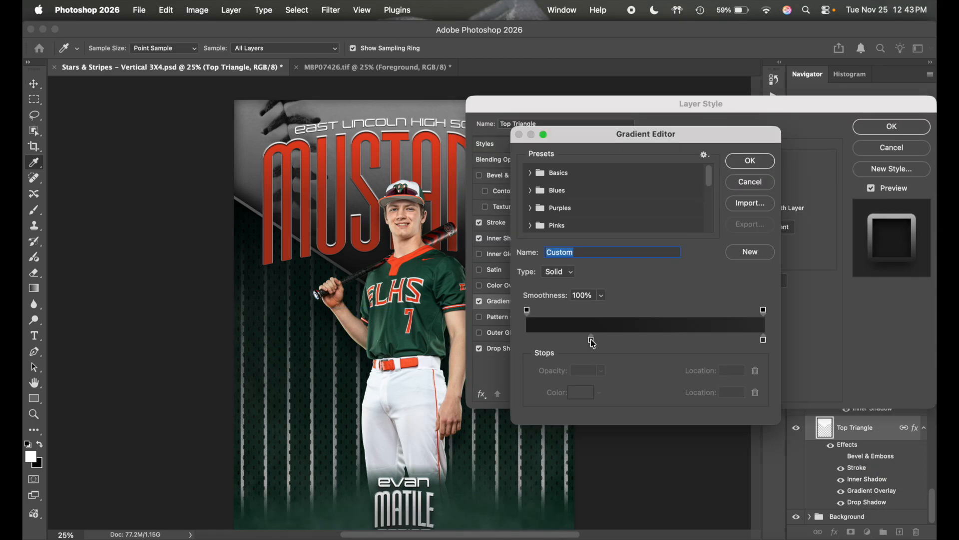
{"action": "left_click", "coordinate": [591, 341]}
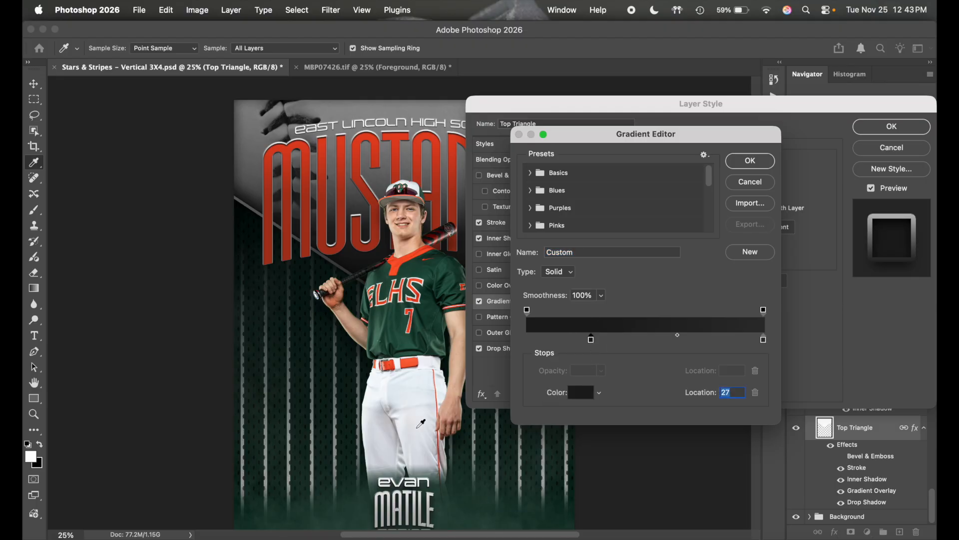
{"action": "left_click", "coordinate": [403, 320]}
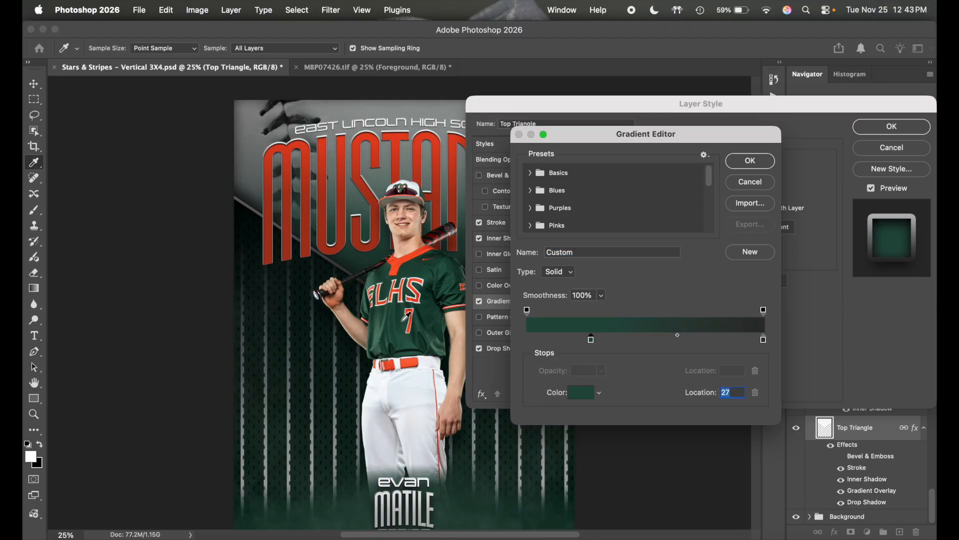
{"action": "left_click", "coordinate": [584, 393]}
{"action": "left_click", "coordinate": [677, 319]}
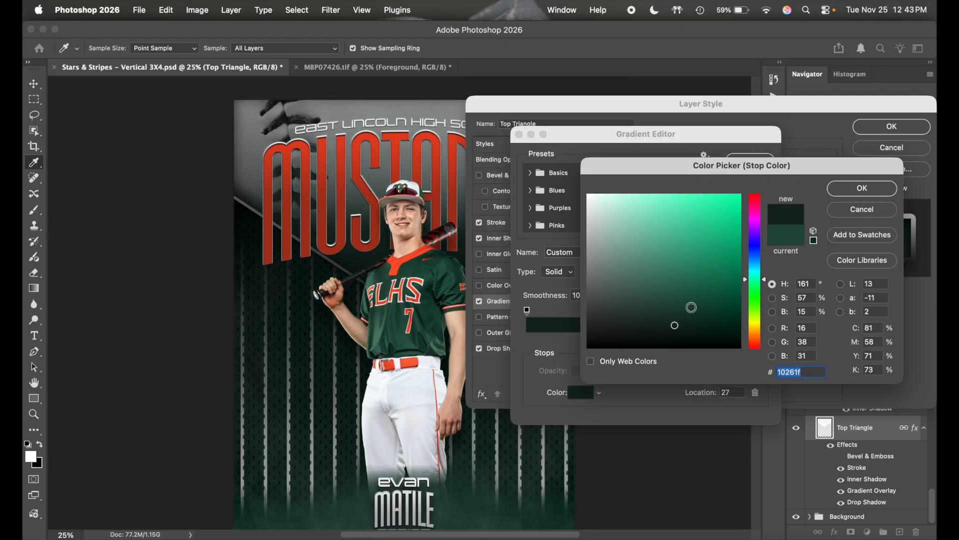
{"action": "left_click", "coordinate": [846, 193]}
- Set the gradient's end stop to jersey green 032f22, then darken it to near-black 000201
{"action": "left_click", "coordinate": [764, 342]}
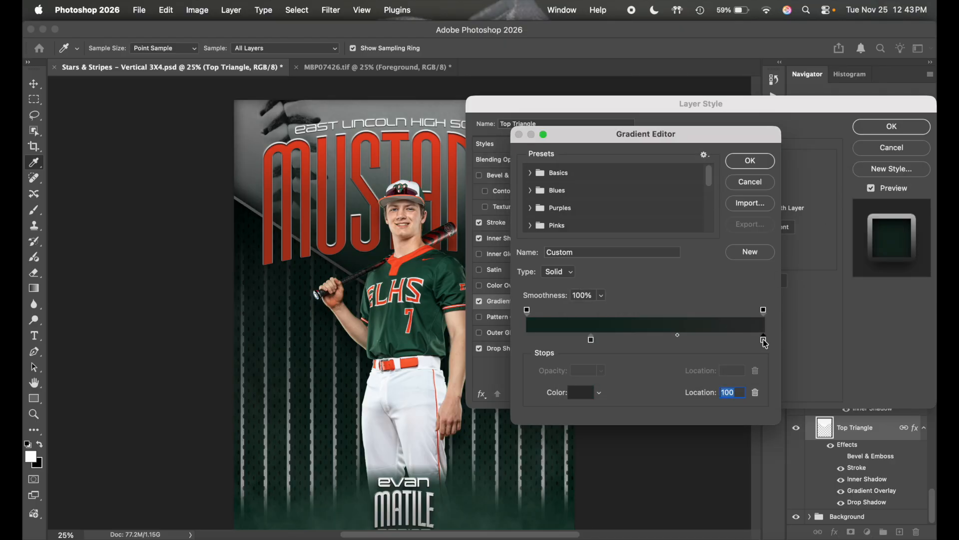
{"action": "left_click", "coordinate": [588, 395]}
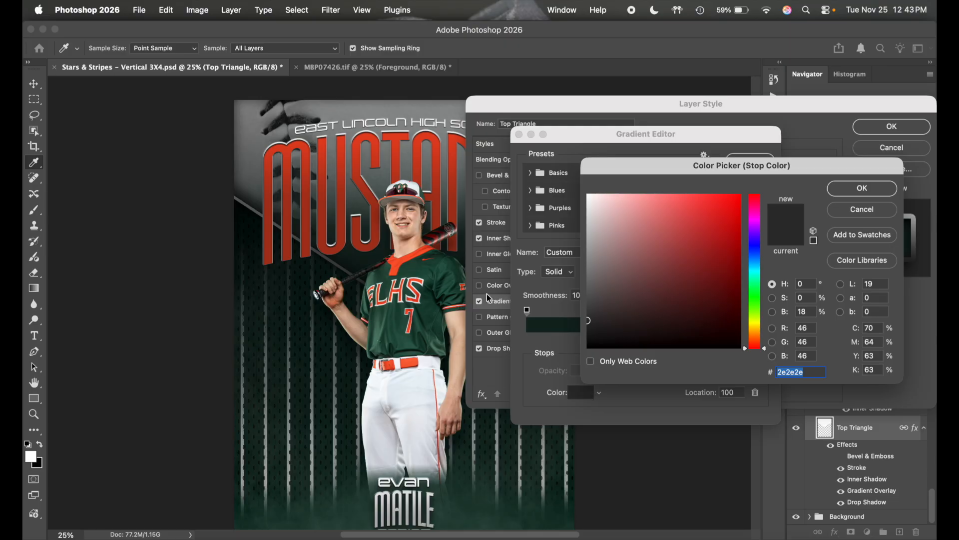
{"action": "left_click", "coordinate": [430, 292]}
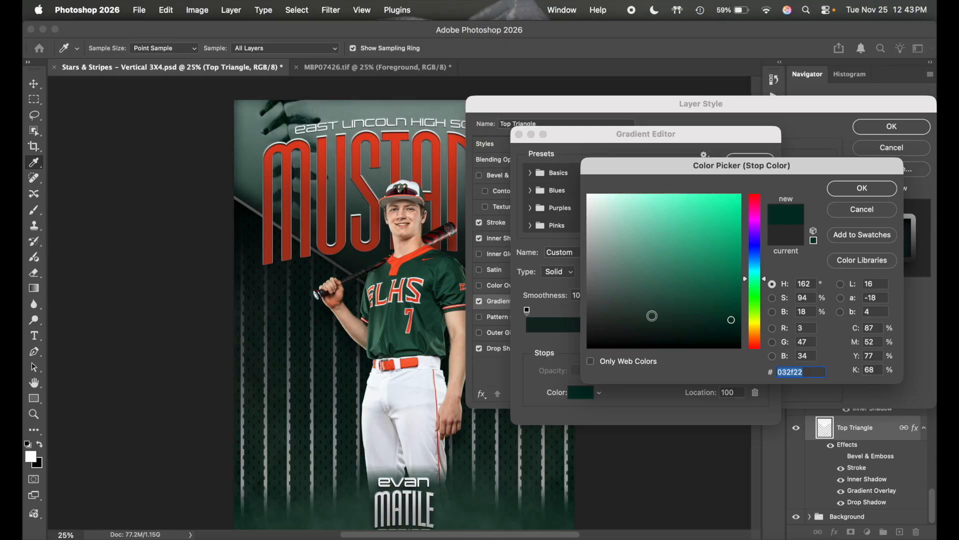
{"action": "left_click", "coordinate": [862, 188]}
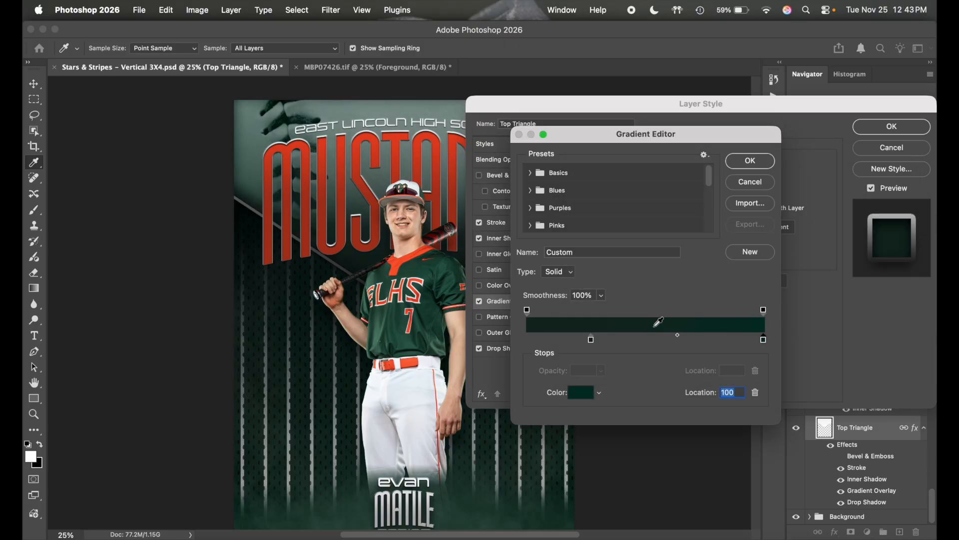
{"action": "left_click", "coordinate": [591, 341]}
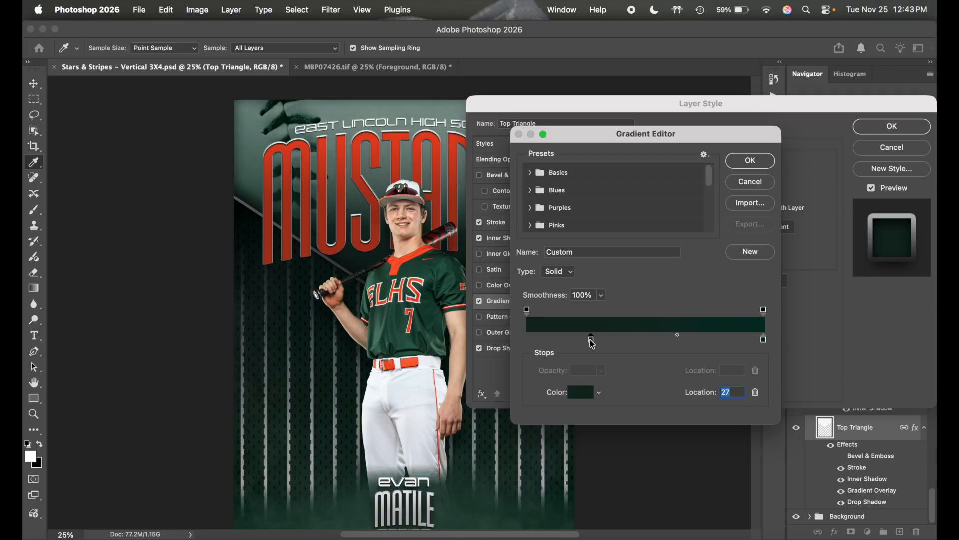
{"action": "double_click", "coordinate": [764, 342]}
{"action": "mouse_move", "coordinate": [729, 335]}
{"action": "left_mouse_down"}
{"action": "mouse_move", "coordinate": [733, 359]}
{"action": "mouse_move", "coordinate": [733, 329]}
{"action": "left_mouse_up"}
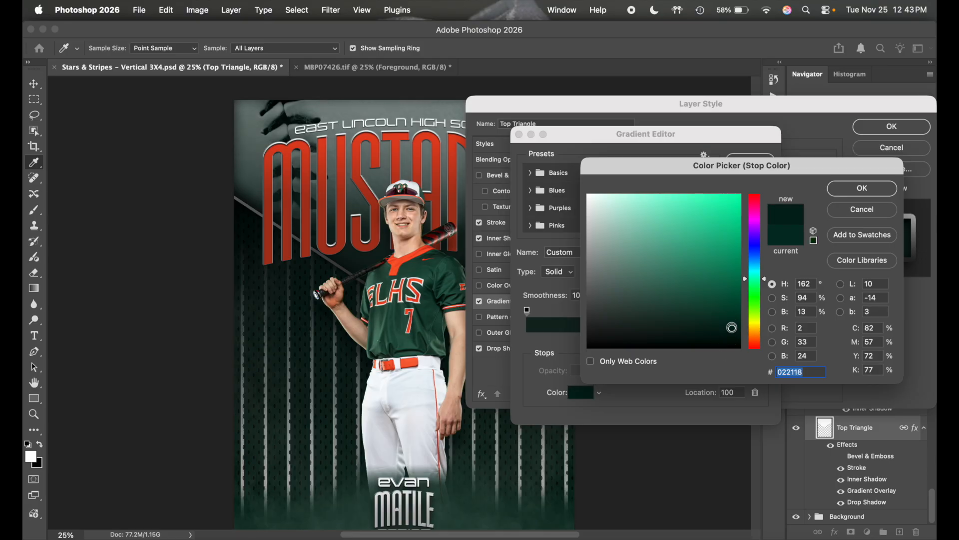
{"action": "left_click", "coordinate": [873, 188]}
- Readjust the 27% stop to green 0c1c17 and apply the layer style
{"action": "left_click", "coordinate": [591, 341]}
{"action": "left_click", "coordinate": [585, 388]}
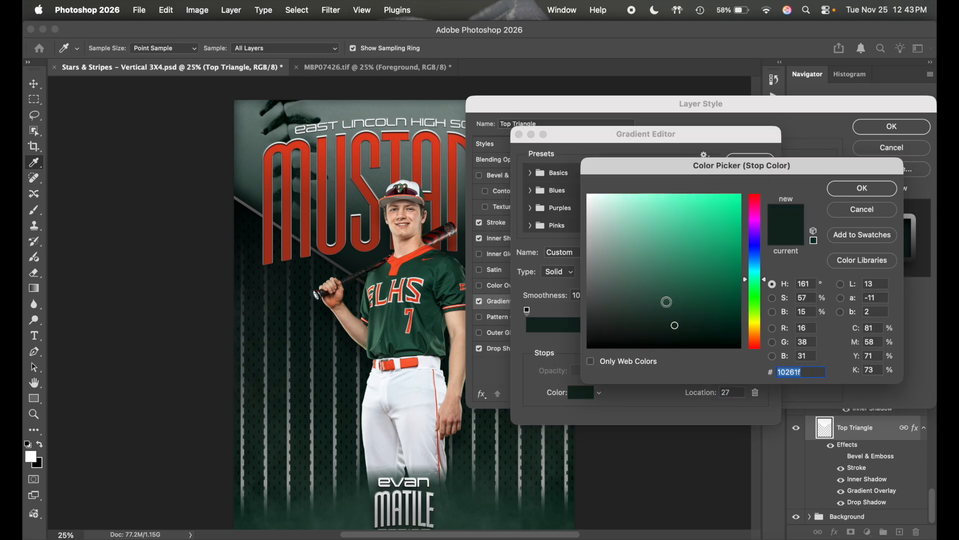
{"action": "left_click", "coordinate": [675, 309]}
{"action": "mouse_move", "coordinate": [675, 308]}
{"action": "left_mouse_down"}
{"action": "mouse_move", "coordinate": [675, 296]}
{"action": "mouse_move", "coordinate": [676, 332]}
{"action": "left_mouse_up"}
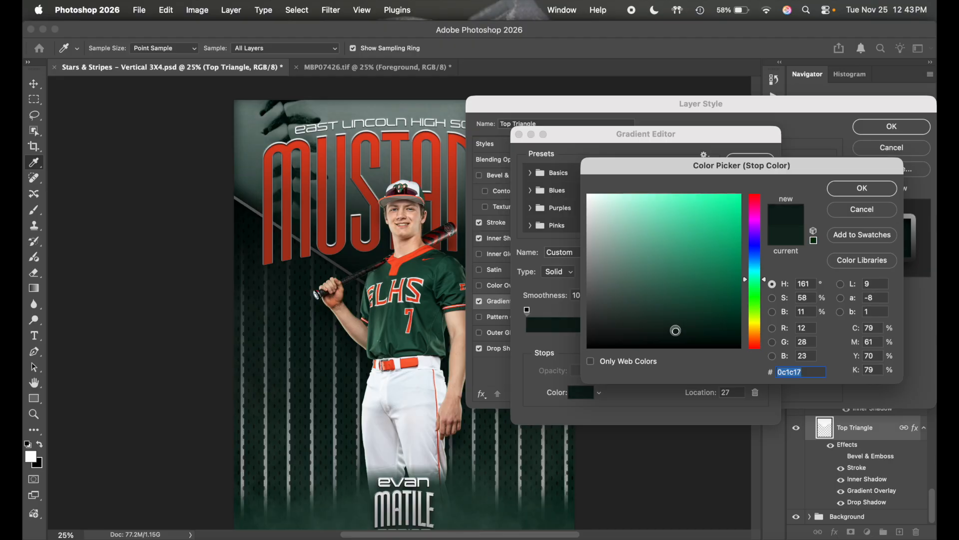
{"action": "left_click", "coordinate": [859, 187]}
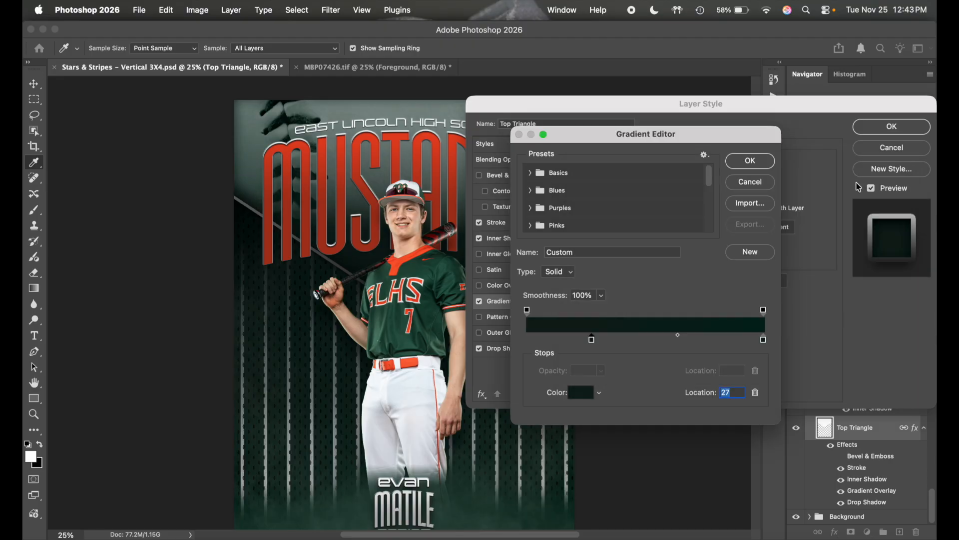
{"action": "left_click", "coordinate": [758, 163]}
{"action": "left_click", "coordinate": [876, 129]}
{"action": "scroll", "coordinate": [644, 224], "scroll_direction": "down", "scroll_amount": 2}
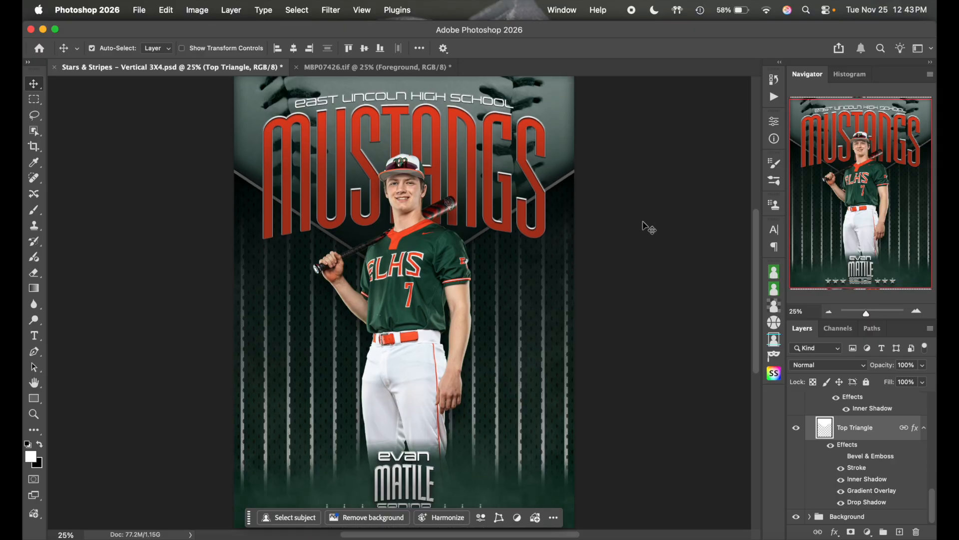
- Expand the logo group to inspect its layers and select the TEAM text layer
{"action": "scroll", "coordinate": [875, 467], "scroll_direction": "up", "scroll_amount": 2}
{"action": "left_click_drag", "start_coordinate": [875, 466], "coordinate": [846, 449]}
{"action": "left_click", "coordinate": [821, 433]}
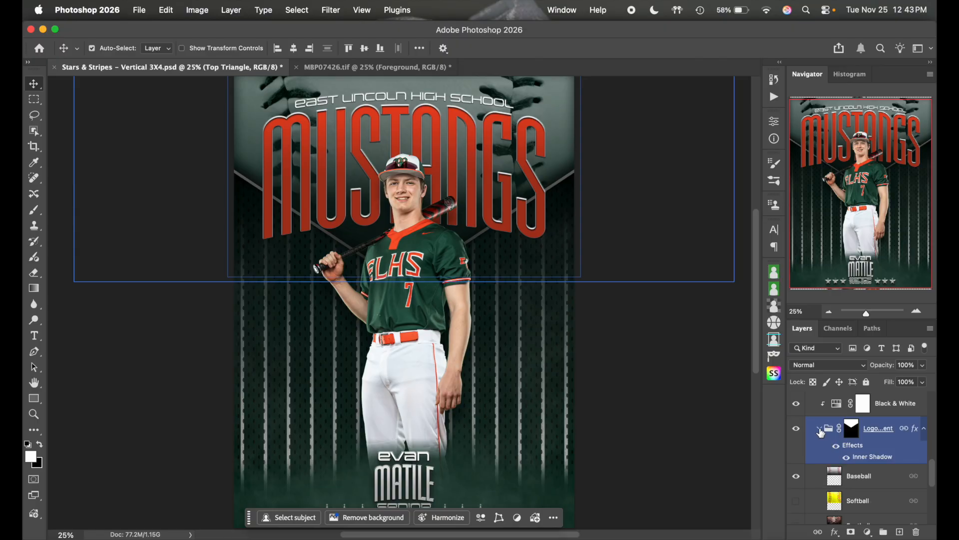
{"action": "left_click", "coordinate": [821, 432]}
{"action": "scroll", "coordinate": [860, 459], "scroll_direction": "down", "scroll_amount": 2}
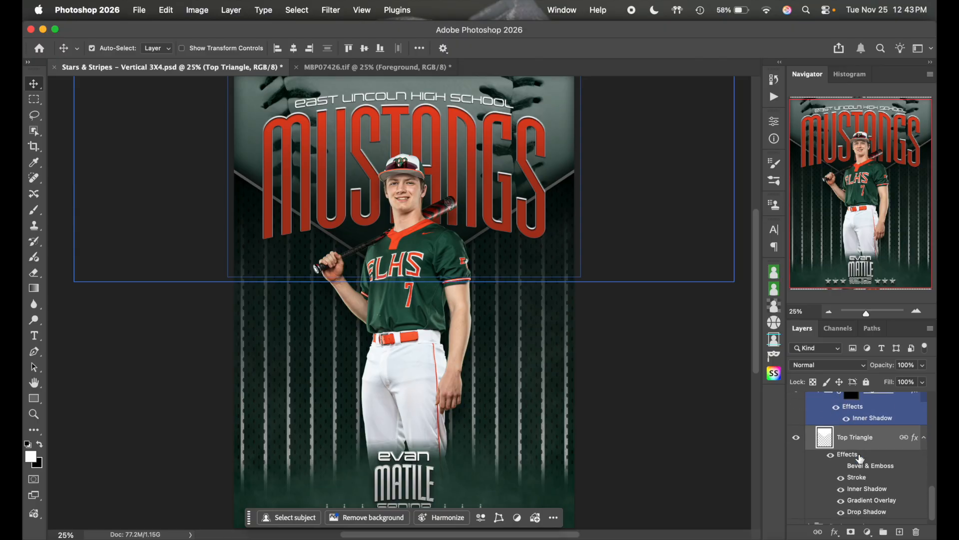
{"action": "scroll", "coordinate": [862, 457], "scroll_direction": "up", "scroll_amount": 2}
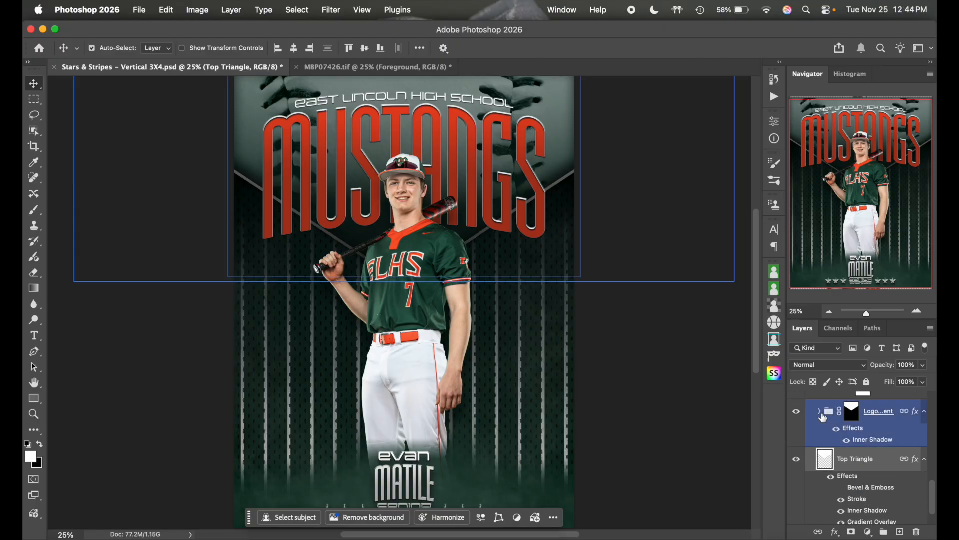
{"action": "left_click", "coordinate": [820, 412]}
{"action": "scroll", "coordinate": [865, 450], "scroll_direction": "down", "scroll_amount": 2}
{"action": "left_click", "coordinate": [874, 457]}
{"action": "scroll", "coordinate": [879, 460], "scroll_direction": "down", "scroll_amount": 1}
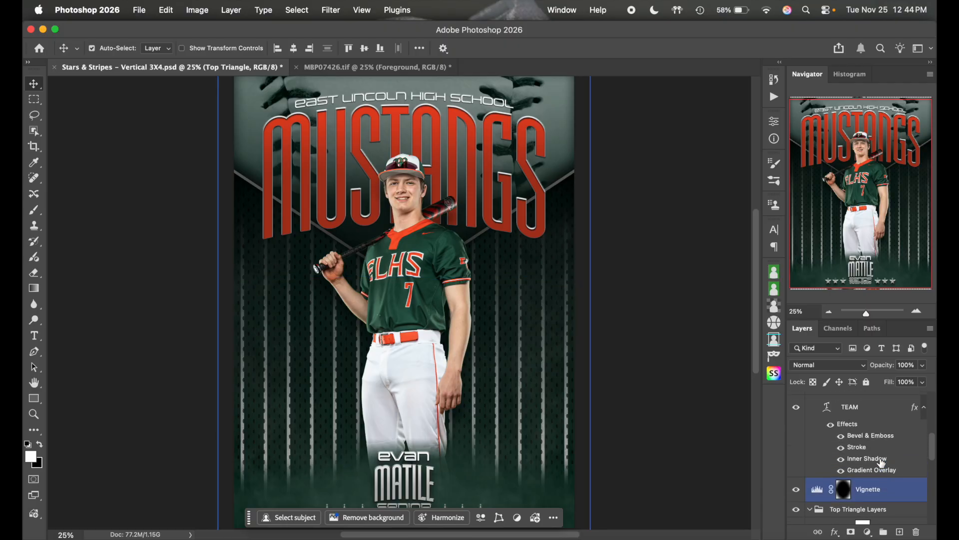
{"action": "scroll", "coordinate": [878, 478], "scroll_direction": "up", "scroll_amount": 2}
- Collapse the Top Text group and toggle its effects off and on to compare
{"action": "left_click", "coordinate": [878, 479]}
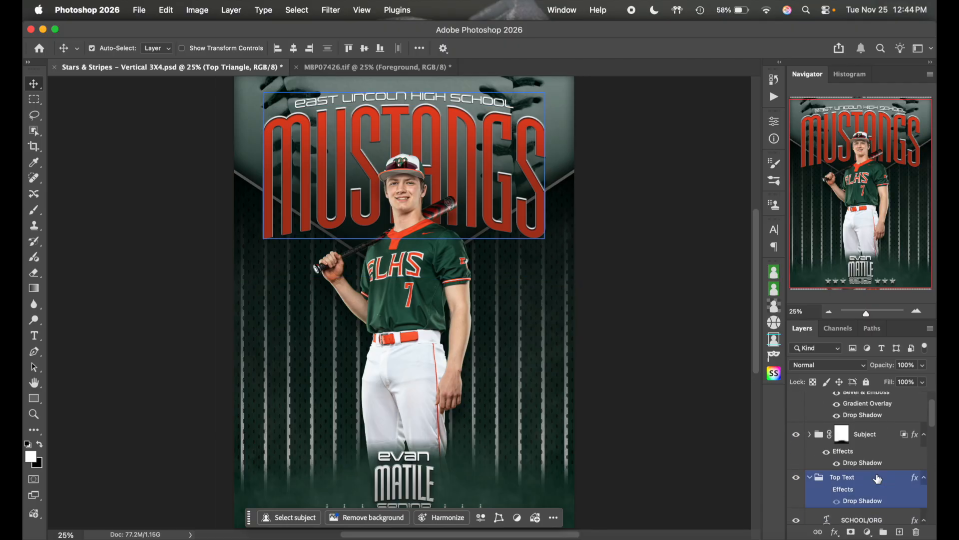
{"action": "left_click", "coordinate": [810, 477]}
{"action": "left_click", "coordinate": [827, 490]}
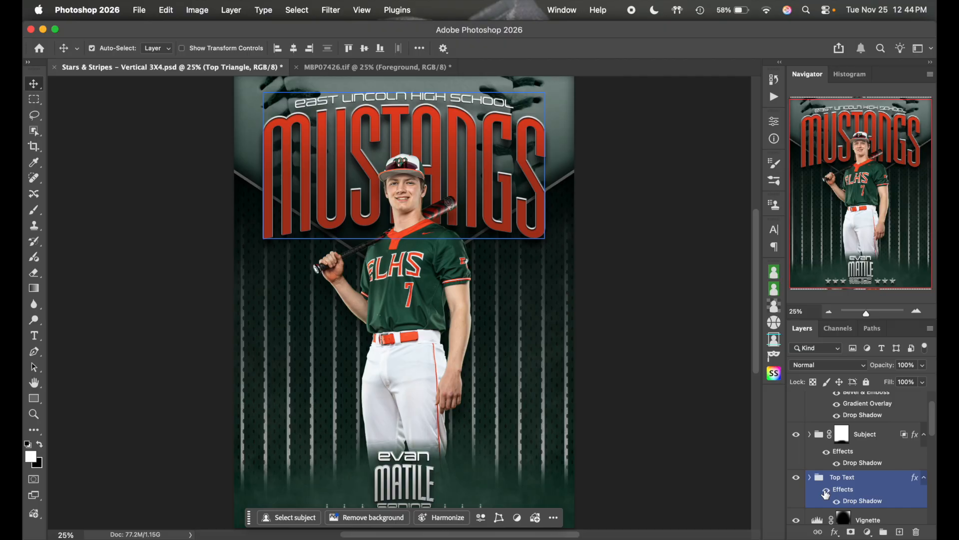
{"action": "left_click", "coordinate": [827, 493]}
{"action": "left_click", "coordinate": [827, 494]}
{"action": "left_click", "coordinate": [745, 199]}
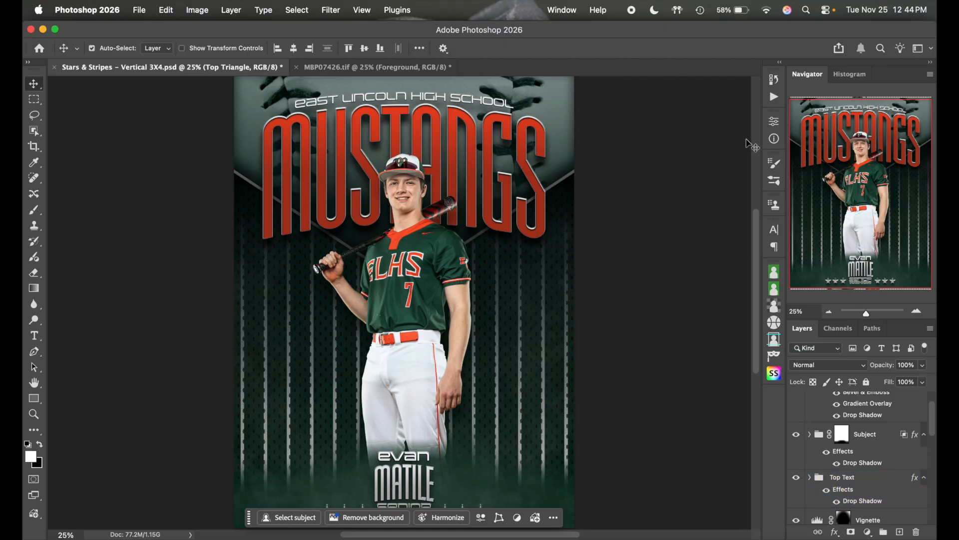
- Zoom out to view the whole poster, then zoom back in to 33.33%
{"action": "scroll", "coordinate": [685, 259], "scroll_direction": "down", "scroll_amount": 3}
{"action": "scroll", "coordinate": [685, 259], "scroll_direction": "up", "scroll_amount": 1}
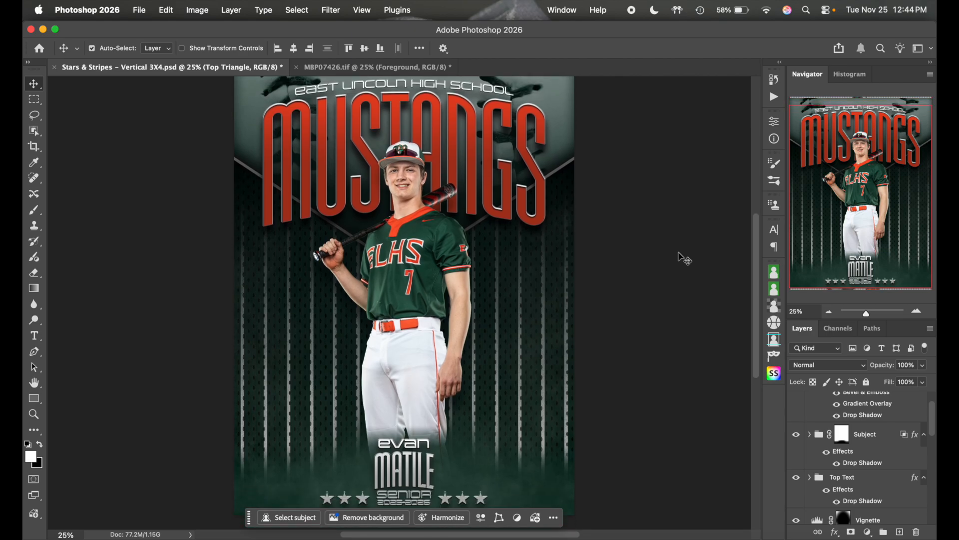
{"action": "left_click", "coordinate": [829, 311]}
{"action": "scroll", "coordinate": [656, 322], "scroll_direction": "up", "scroll_amount": 2}
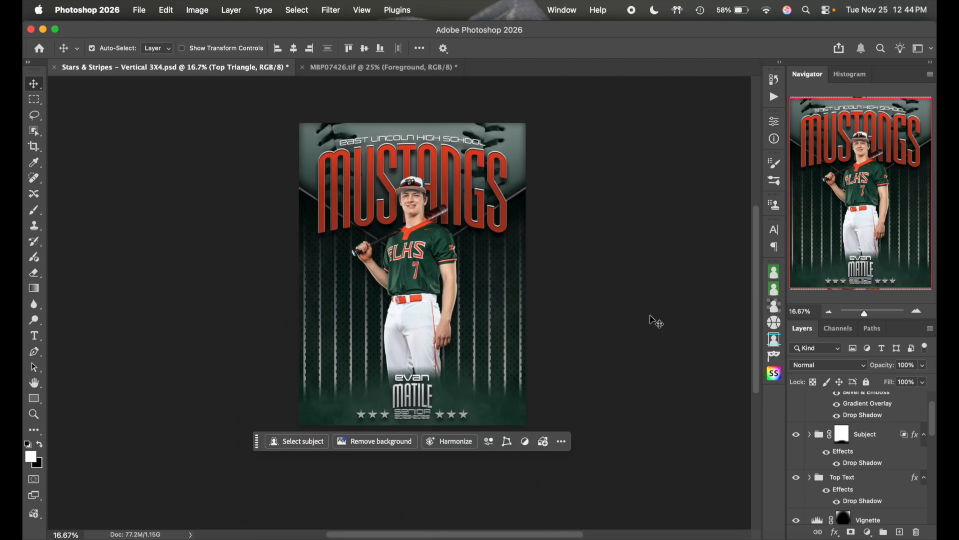
{"action": "left_click", "coordinate": [928, 311]}
{"action": "left_click", "coordinate": [929, 311]}
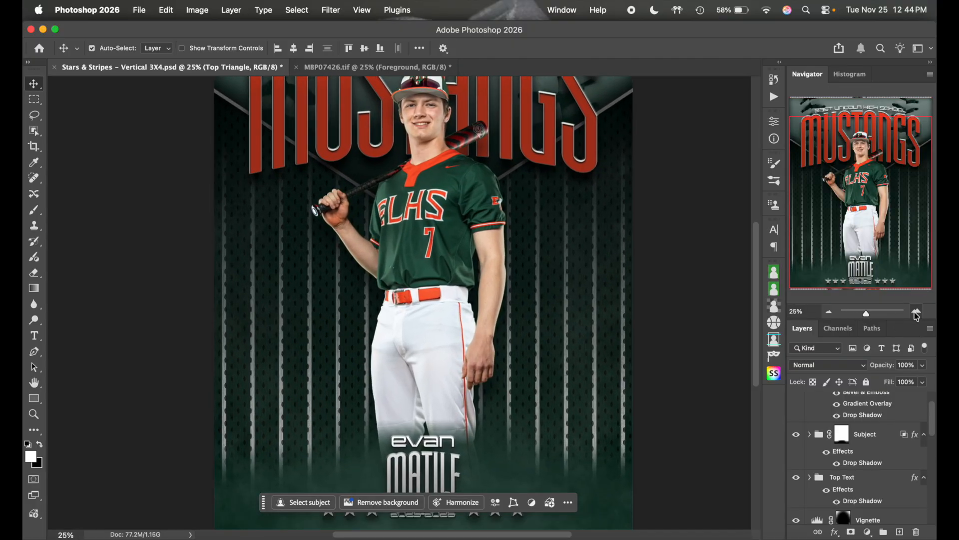
{"action": "scroll", "coordinate": [908, 495], "scroll_direction": "down", "scroll_amount": 10}
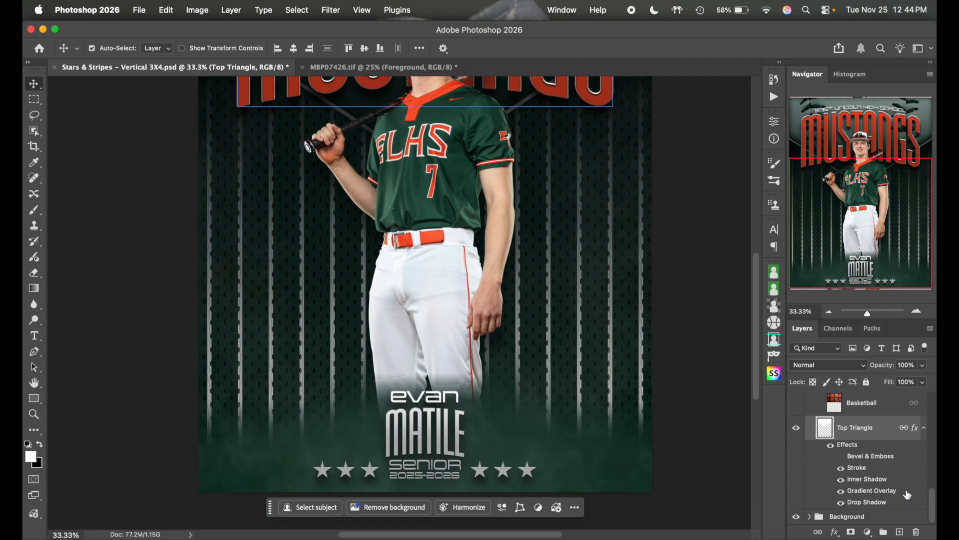
{"action": "scroll", "coordinate": [908, 495], "scroll_direction": "up", "scroll_amount": 5}
- Collapse Top Triangle Layers, expand the Background group and select the Stripes layer
{"action": "left_click", "coordinate": [849, 425]}
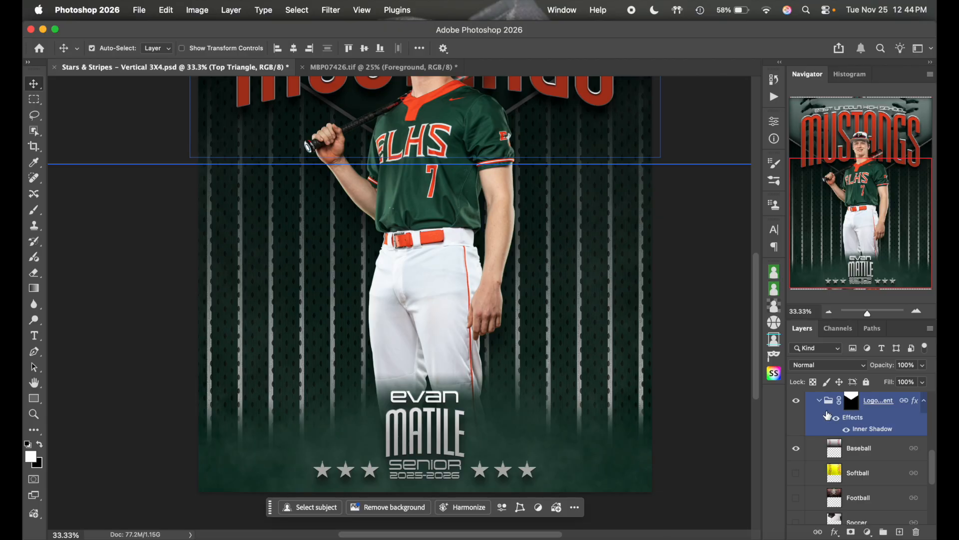
{"action": "scroll", "coordinate": [842, 446], "scroll_direction": "down", "scroll_amount": 2}
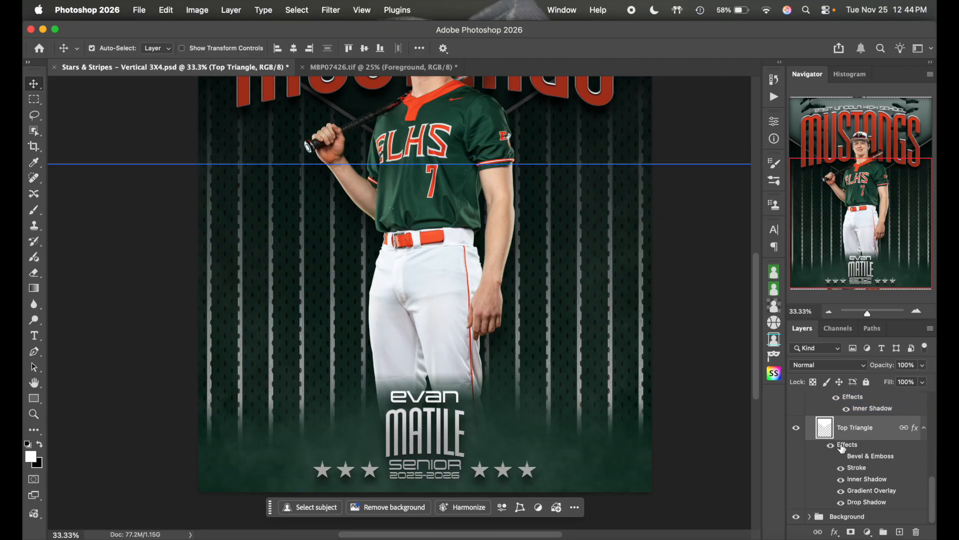
{"action": "scroll", "coordinate": [842, 447], "scroll_direction": "up", "scroll_amount": 4}
{"action": "left_click", "coordinate": [810, 395]}
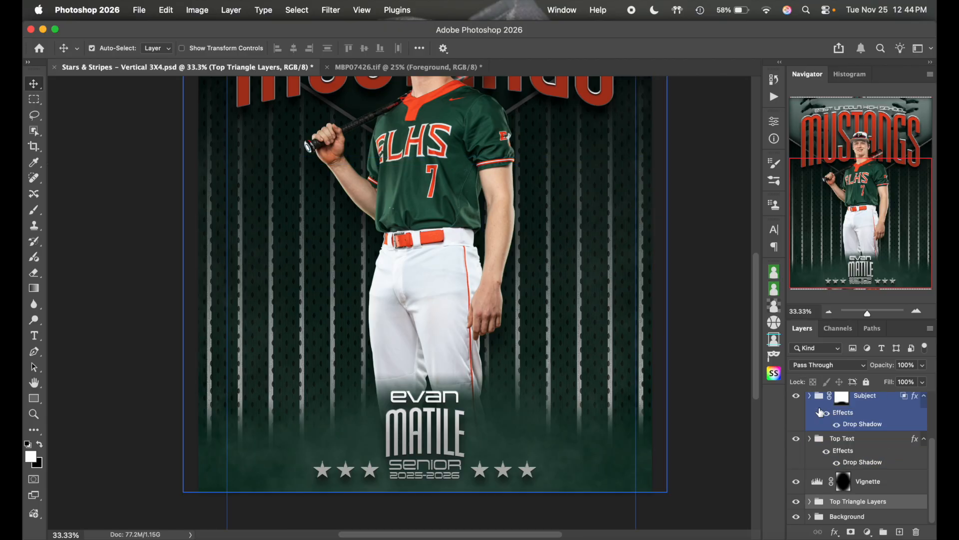
{"action": "left_click", "coordinate": [868, 481]}
{"action": "left_click", "coordinate": [810, 516]}
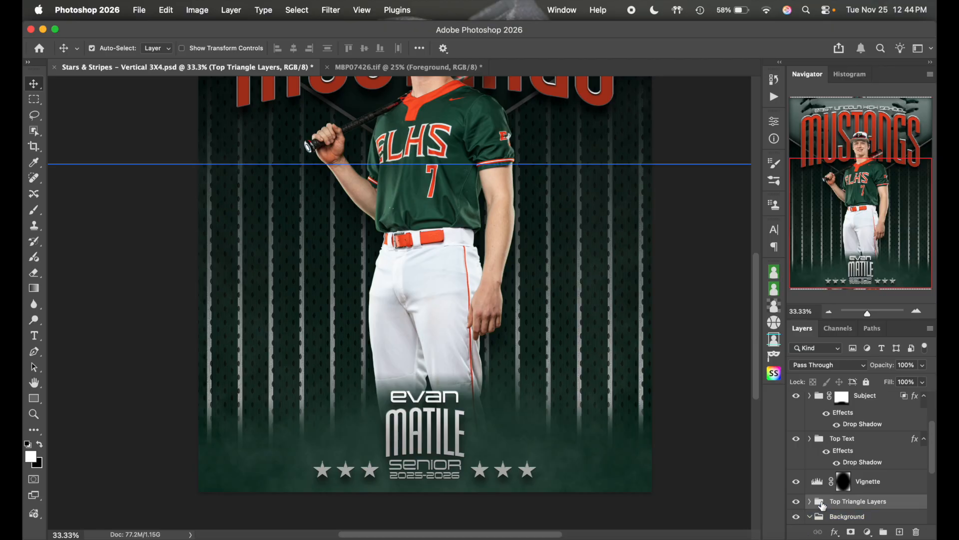
{"action": "scroll", "coordinate": [856, 478], "scroll_direction": "down", "scroll_amount": 5}
{"action": "scroll", "coordinate": [856, 479], "scroll_direction": "down", "scroll_amount": 3}
{"action": "left_click", "coordinate": [856, 479]}
{"action": "left_click", "coordinate": [829, 471]}
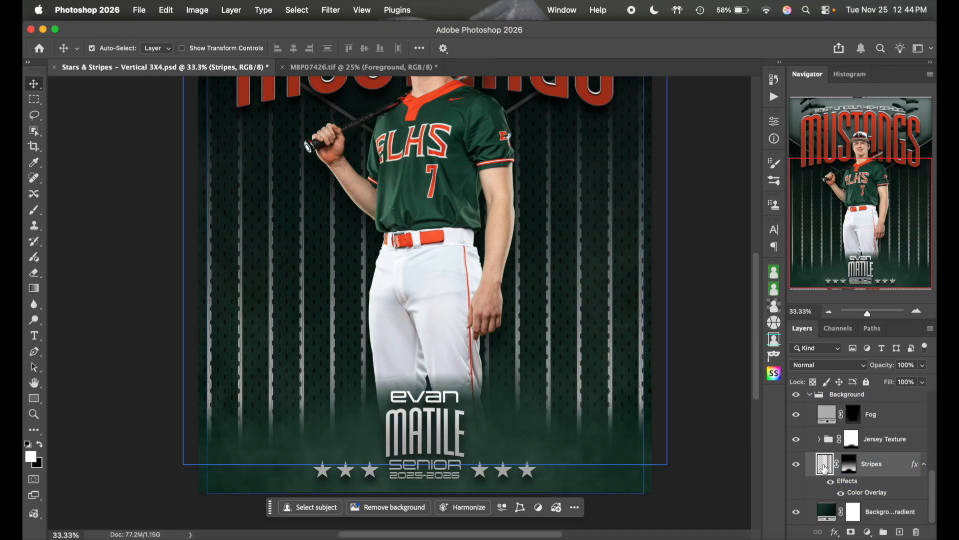
- Change the Stripes Color Overlay from light grey to the jersey green, adjusted to #51a67e
{"action": "double_click", "coordinate": [888, 467]}
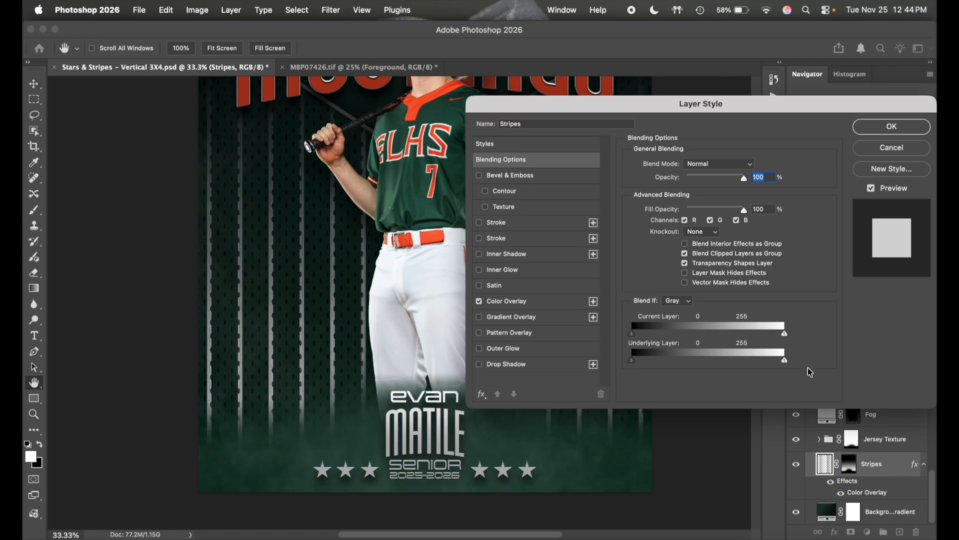
{"action": "left_click", "coordinate": [546, 306]}
{"action": "left_click", "coordinate": [759, 164]}
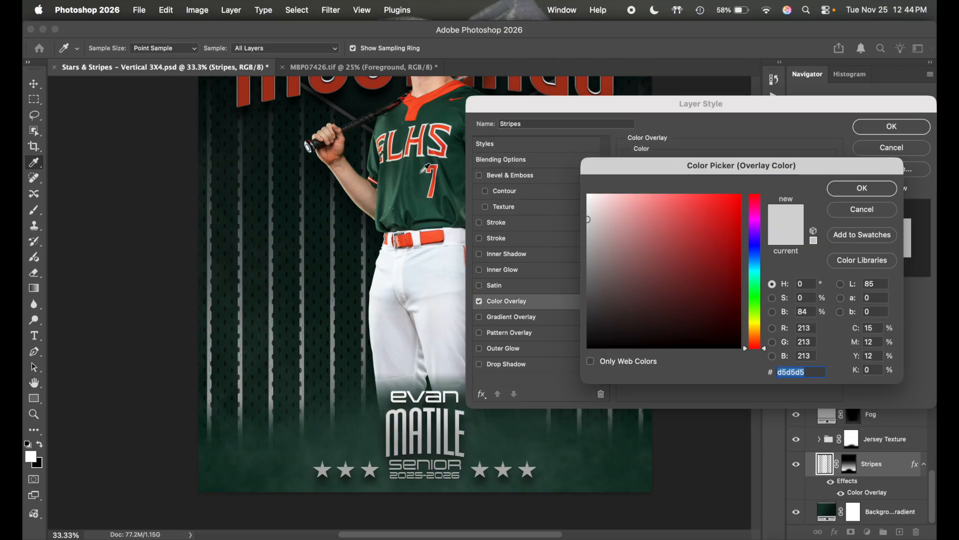
{"action": "left_click", "coordinate": [390, 201]}
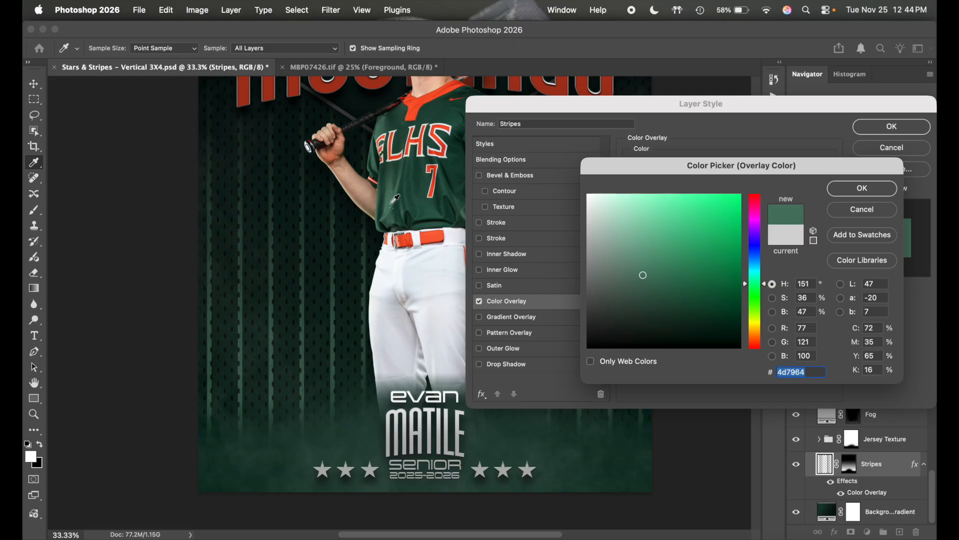
{"action": "left_click", "coordinate": [645, 257]}
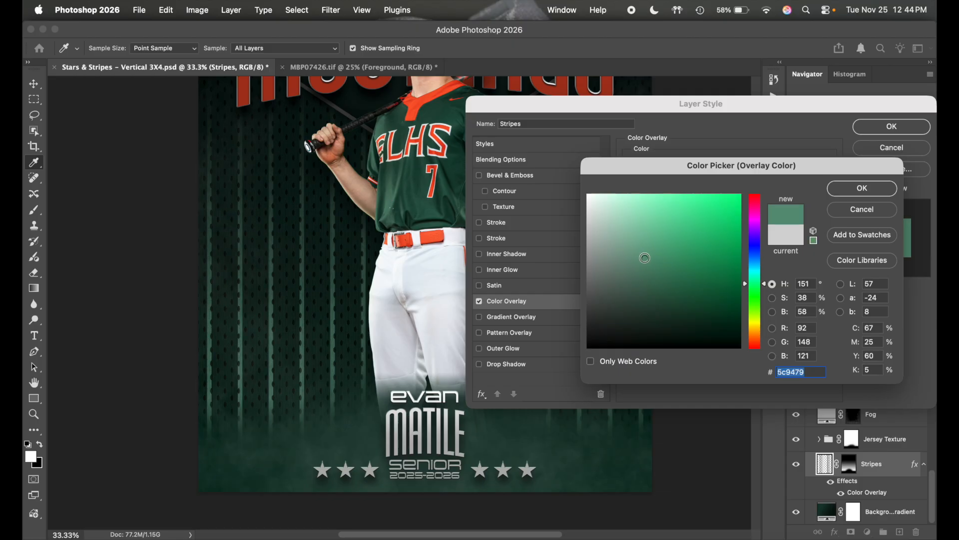
{"action": "left_click_drag", "start_coordinate": [646, 256], "coordinate": [654, 256]}
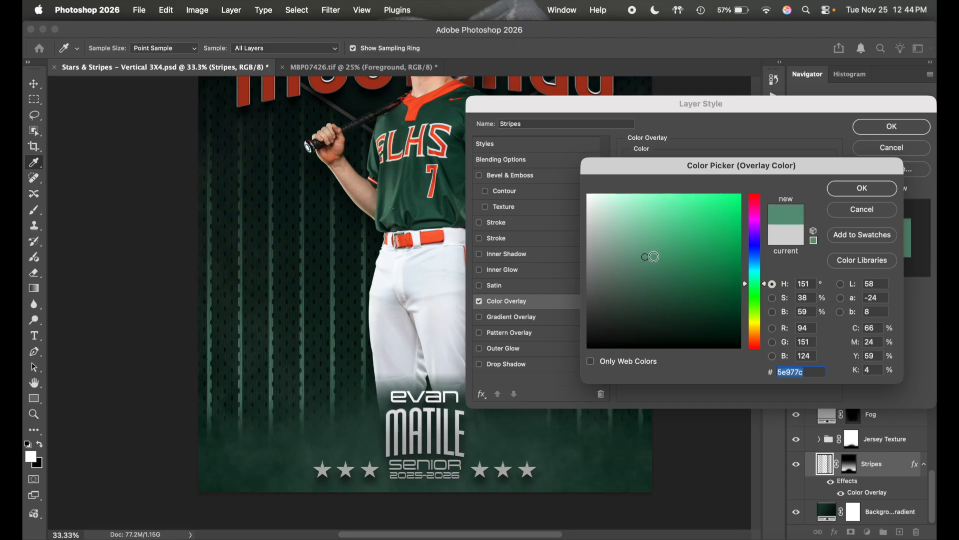
{"action": "left_click", "coordinate": [665, 257]}
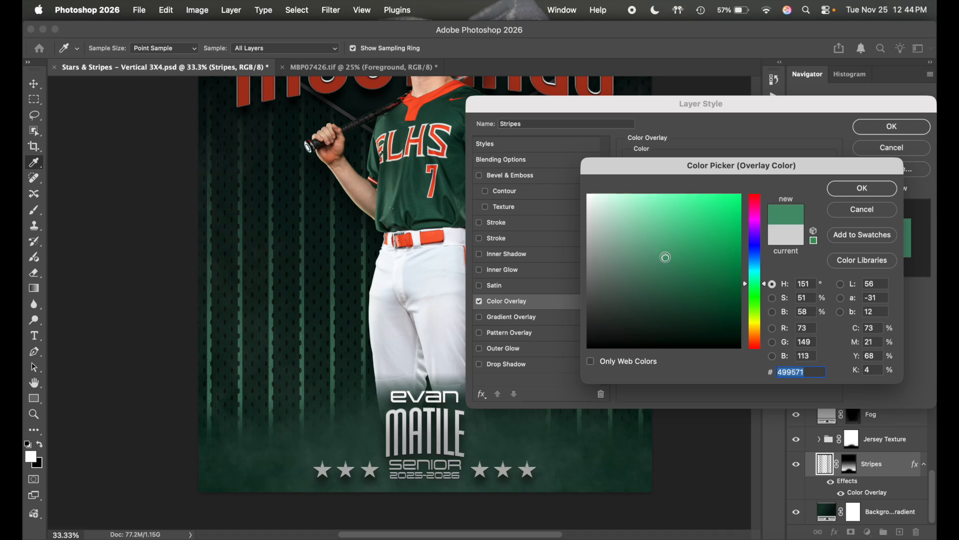
{"action": "left_click", "coordinate": [665, 248]}
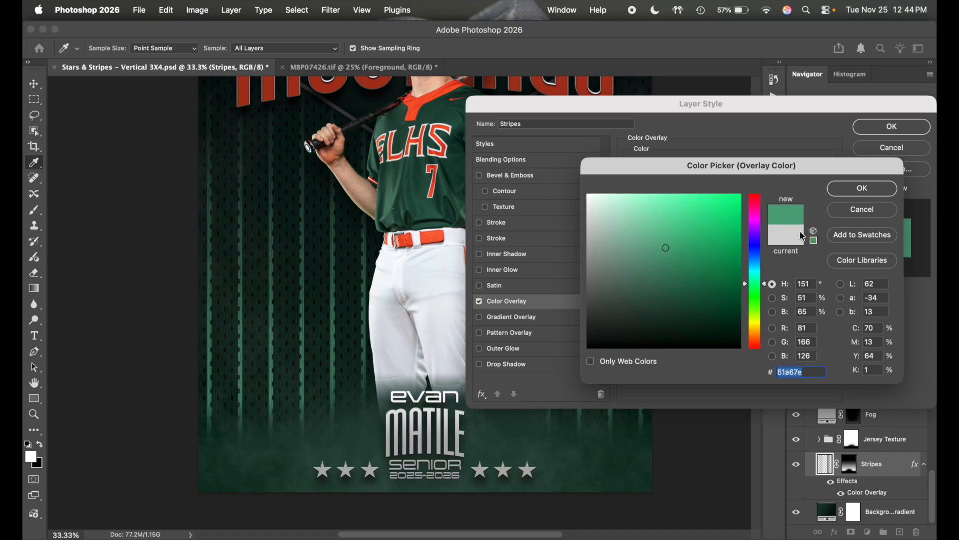
{"action": "left_click", "coordinate": [862, 189]}
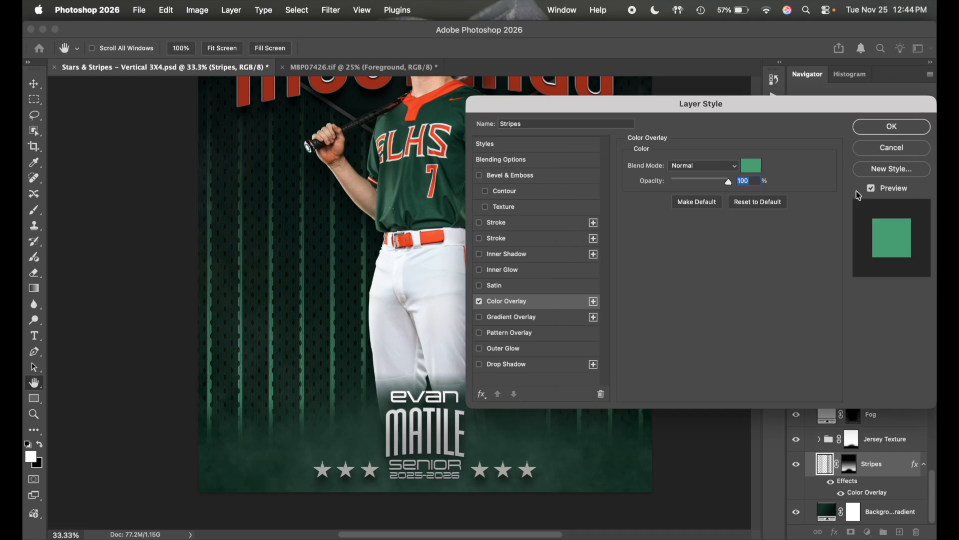
{"action": "left_click", "coordinate": [891, 127]}
- Zoom in to 50% to inspect the green stripes
{"action": "scroll", "coordinate": [693, 229], "scroll_direction": "up", "scroll_amount": 4}
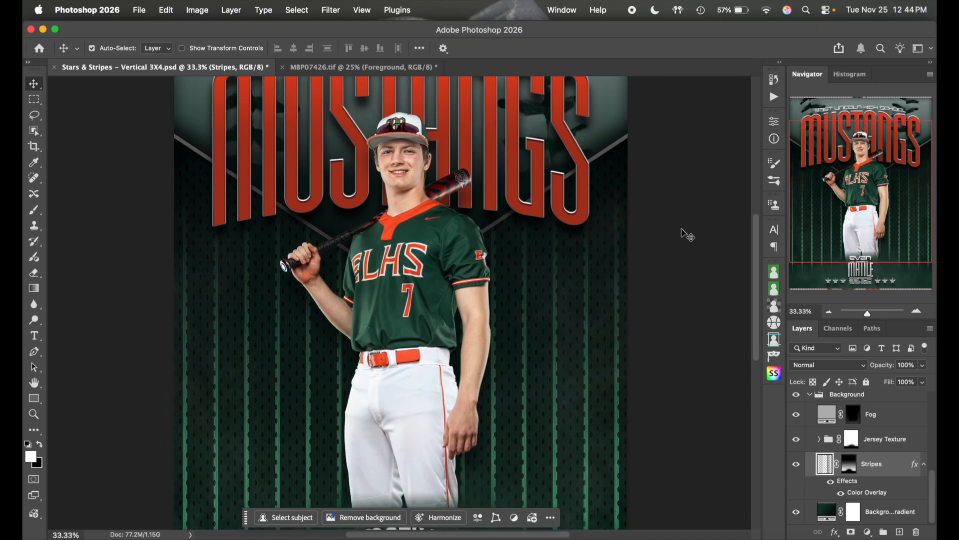
{"action": "left_click", "coordinate": [916, 311]}
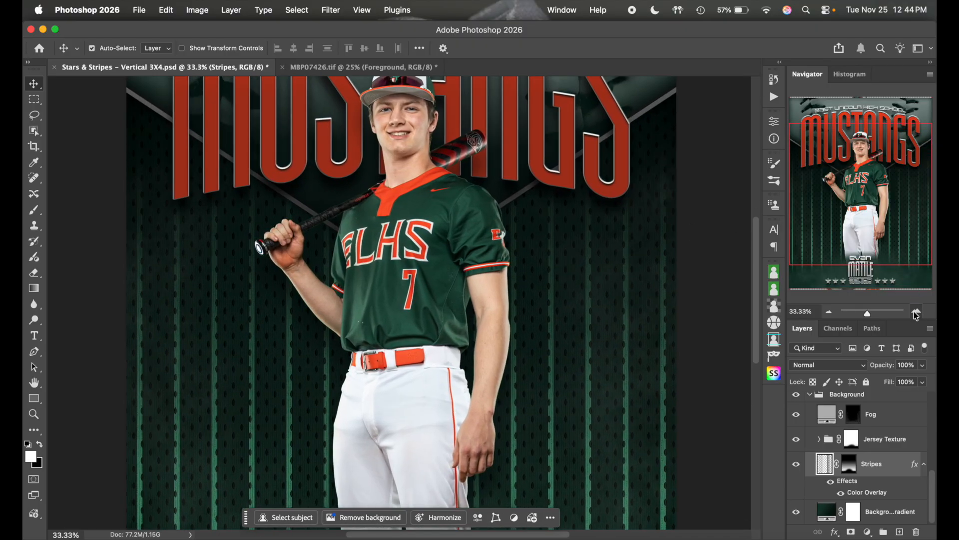
{"action": "scroll", "coordinate": [724, 325], "scroll_direction": "down", "scroll_amount": 5}
{"action": "scroll", "coordinate": [723, 325], "scroll_direction": "left", "scroll_amount": 2}
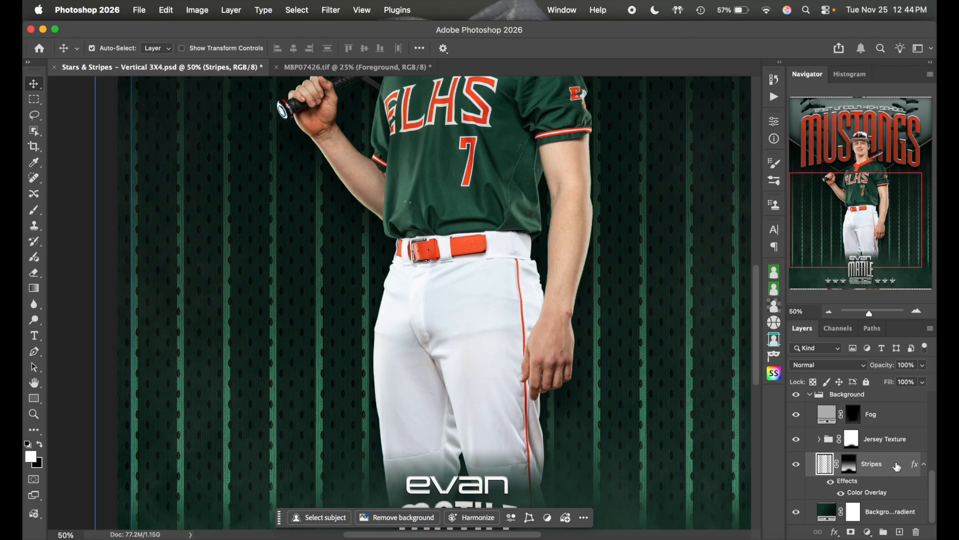
- Set the Stripes Color Overlay to a vivid orange sampled from the collar (#ff6c4c)
{"action": "double_click", "coordinate": [895, 466]}
{"action": "left_click", "coordinate": [541, 301]}
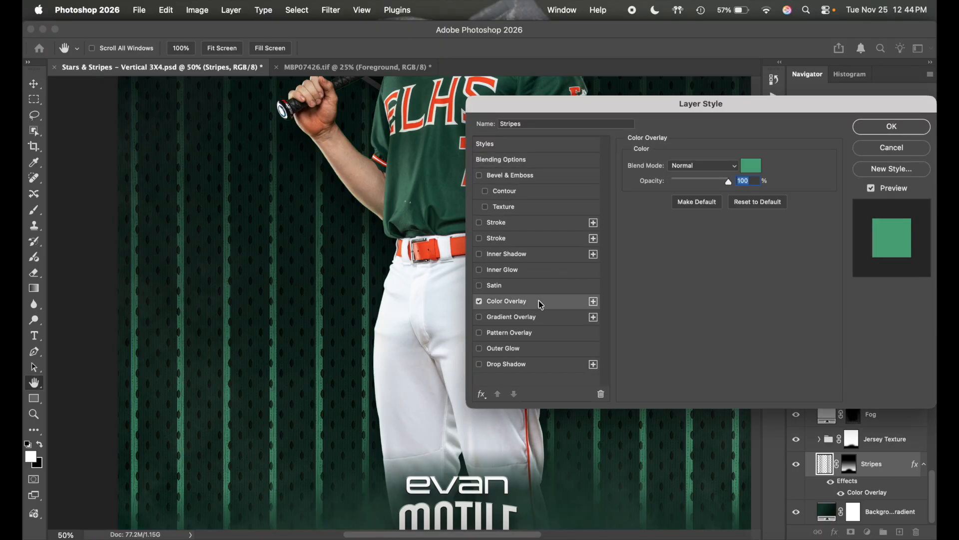
{"action": "left_click", "coordinate": [751, 166]}
{"action": "scroll", "coordinate": [427, 137], "scroll_direction": "up", "scroll_amount": 3}
{"action": "scroll", "coordinate": [426, 137], "scroll_direction": "right", "scroll_amount": 1}
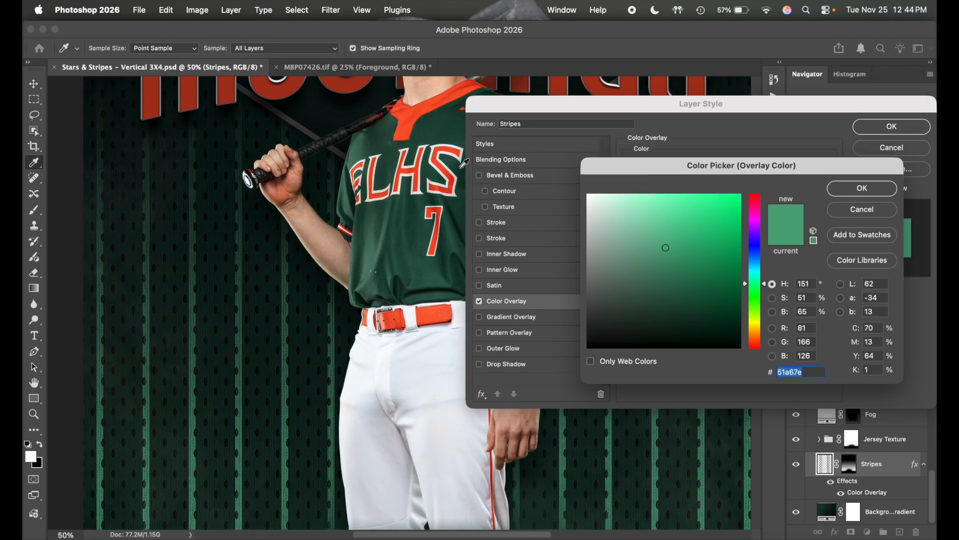
{"action": "left_click", "coordinate": [409, 120]}
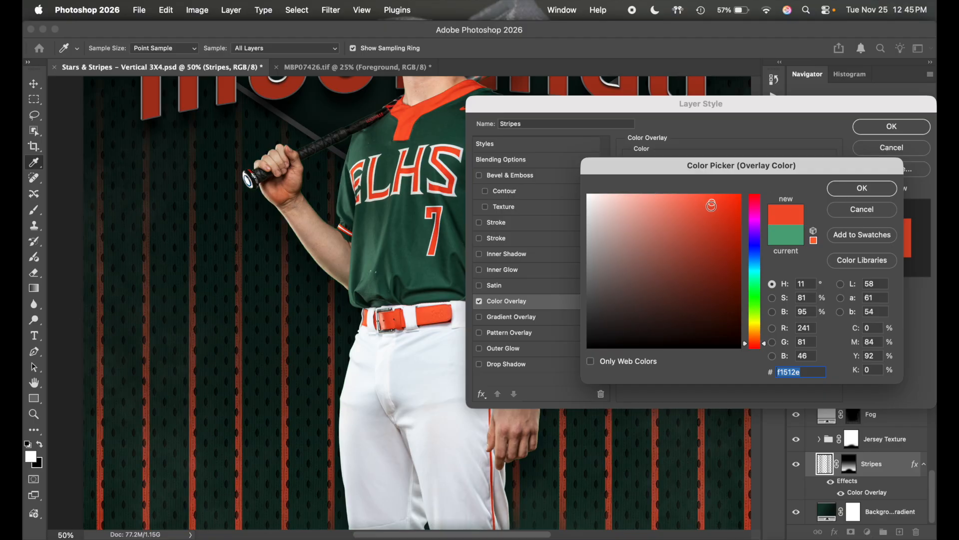
{"action": "left_click", "coordinate": [696, 202]}
{"action": "left_click", "coordinate": [716, 195]}
{"action": "left_click", "coordinate": [876, 195]}
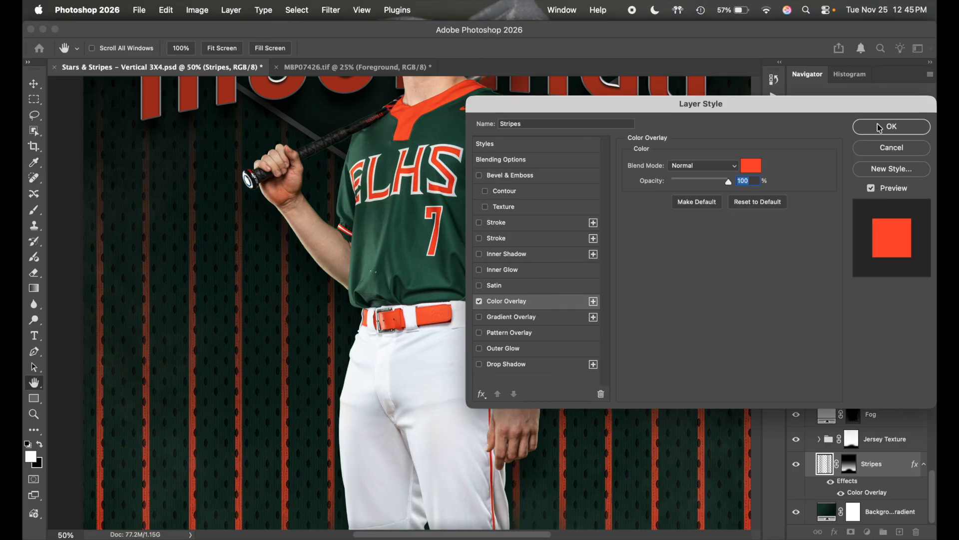
{"action": "left_click", "coordinate": [881, 127]}
{"action": "left_click", "coordinate": [829, 311]}
{"action": "left_click", "coordinate": [829, 311]}
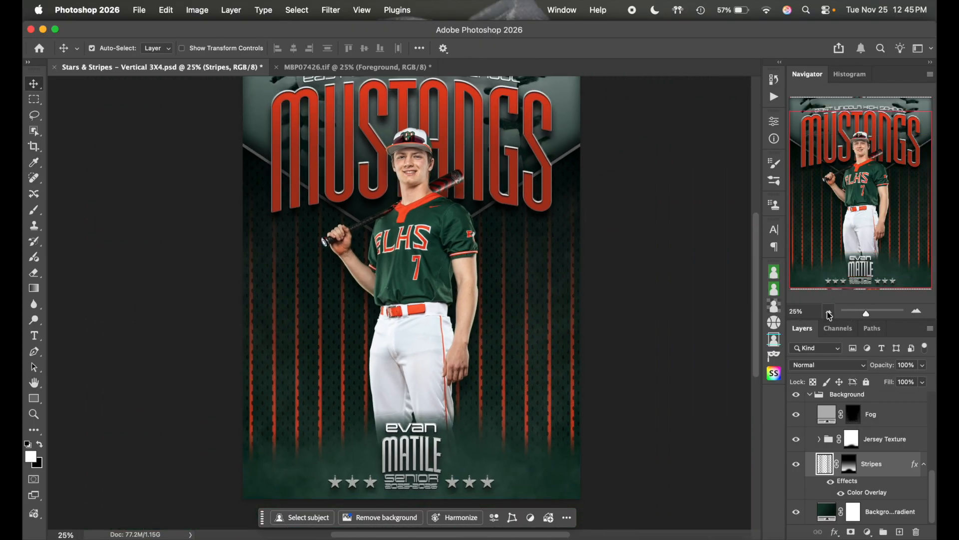
{"action": "left_click", "coordinate": [829, 311]}
- Collapse the Background group and expand the Top Triangle Layers group in the Layers panel
{"action": "scroll", "coordinate": [617, 344], "scroll_direction": "down", "scroll_amount": 3}
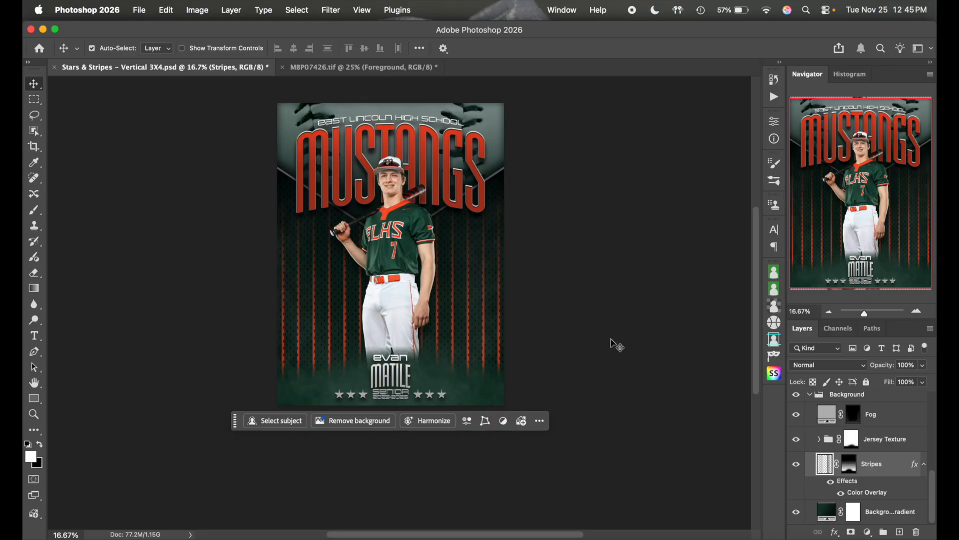
{"action": "left_click", "coordinate": [917, 310]}
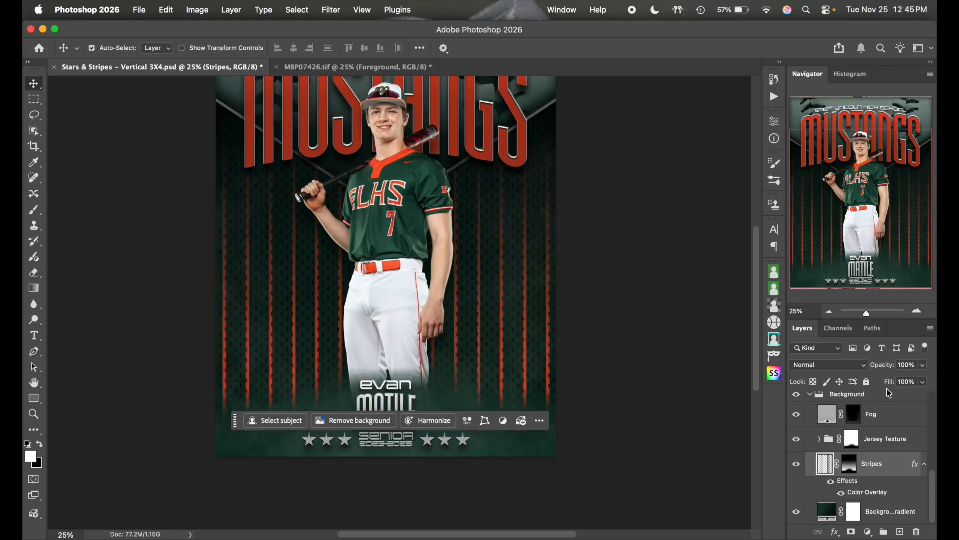
{"action": "scroll", "coordinate": [605, 309], "scroll_direction": "up", "scroll_amount": 4}
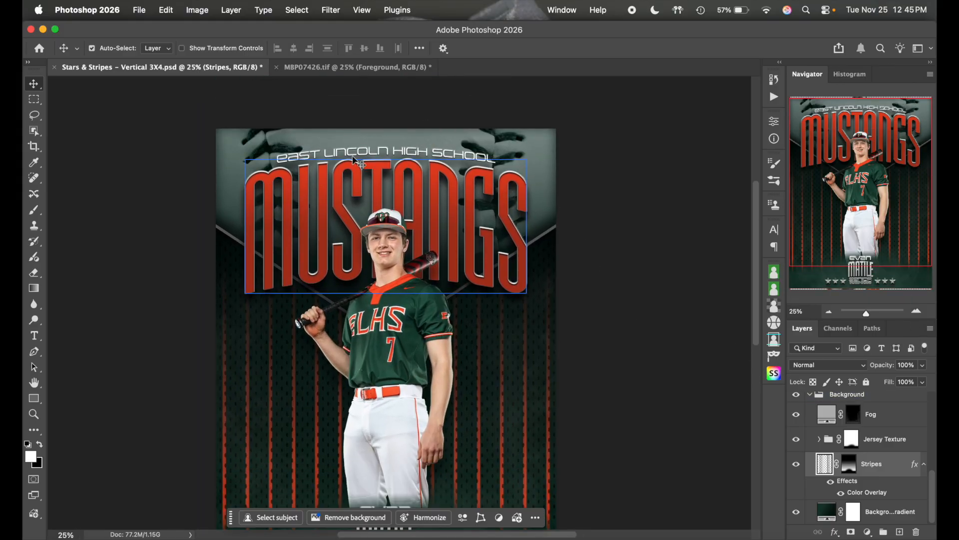
{"action": "left_click", "coordinate": [844, 440]}
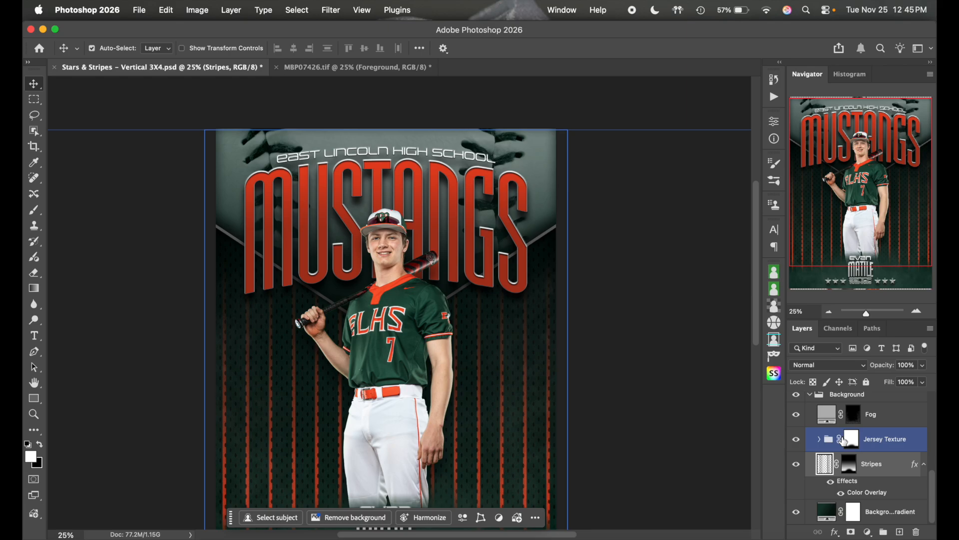
{"action": "left_click", "coordinate": [850, 415]}
{"action": "scroll", "coordinate": [850, 449], "scroll_direction": "up", "scroll_amount": 4}
{"action": "left_click", "coordinate": [812, 467]}
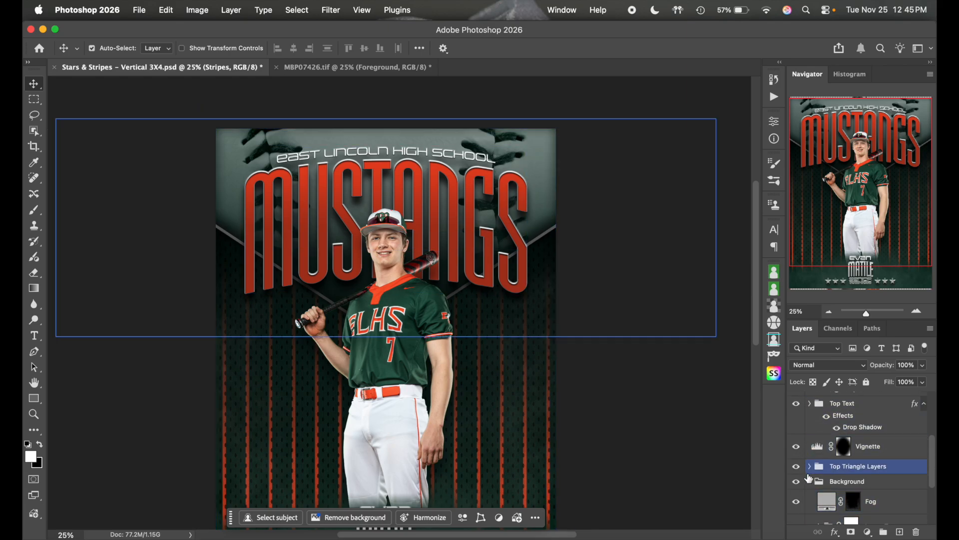
{"action": "left_click", "coordinate": [810, 482]}
{"action": "left_click", "coordinate": [810, 501]}
{"action": "scroll", "coordinate": [880, 472], "scroll_direction": "down", "scroll_amount": 1}
{"action": "scroll", "coordinate": [881, 473], "scroll_direction": "down", "scroll_amount": 3}
- Toggle the Black & White adjustment and Logo/Equipment group off and on to compare
{"action": "left_click", "coordinate": [798, 432]}
{"action": "left_click", "coordinate": [797, 430]}
{"action": "left_click", "coordinate": [796, 454]}
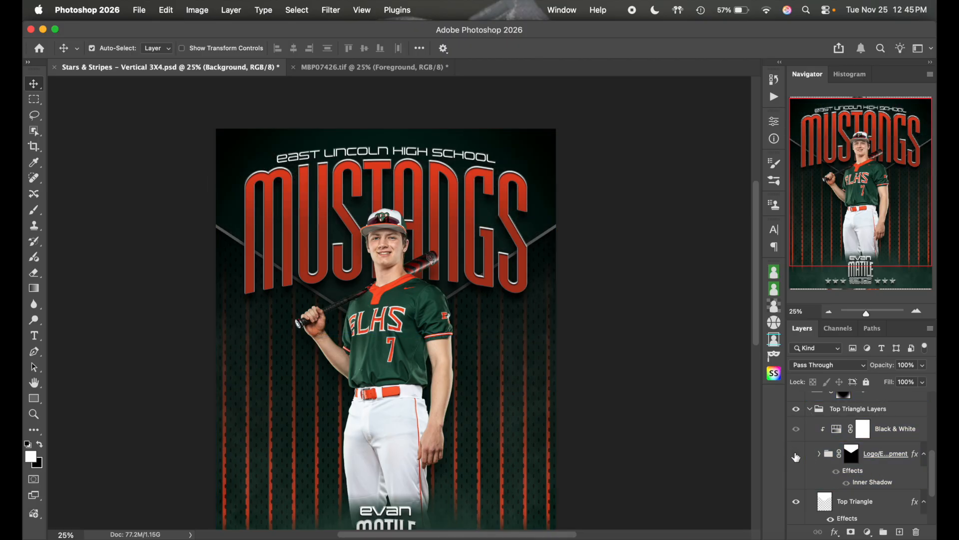
{"action": "left_click", "coordinate": [796, 454]}
- Expand Logo/Equipment and trial a lower opacity on the Baseball layer, then collapse the group
{"action": "left_click", "coordinate": [818, 455]}
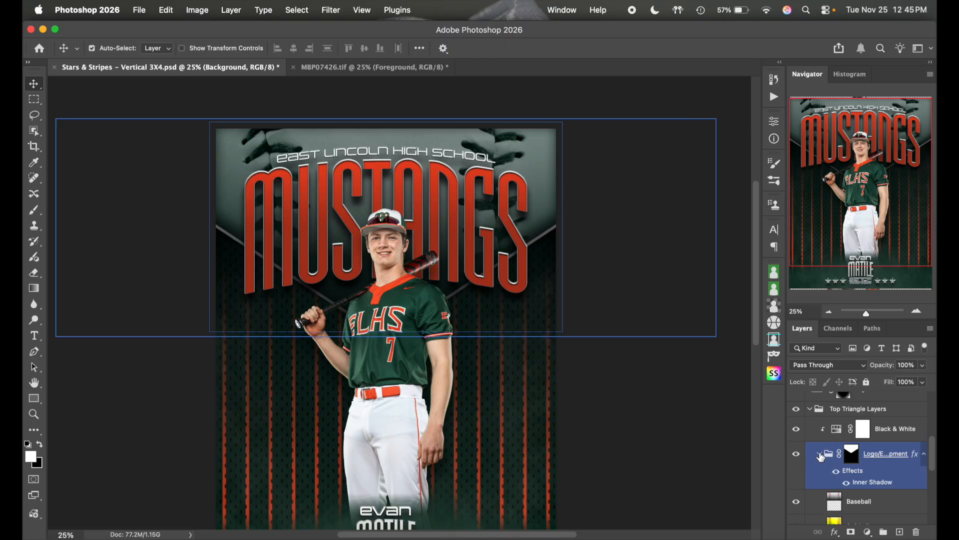
{"action": "left_click", "coordinate": [859, 502]}
{"action": "left_click", "coordinate": [922, 382]}
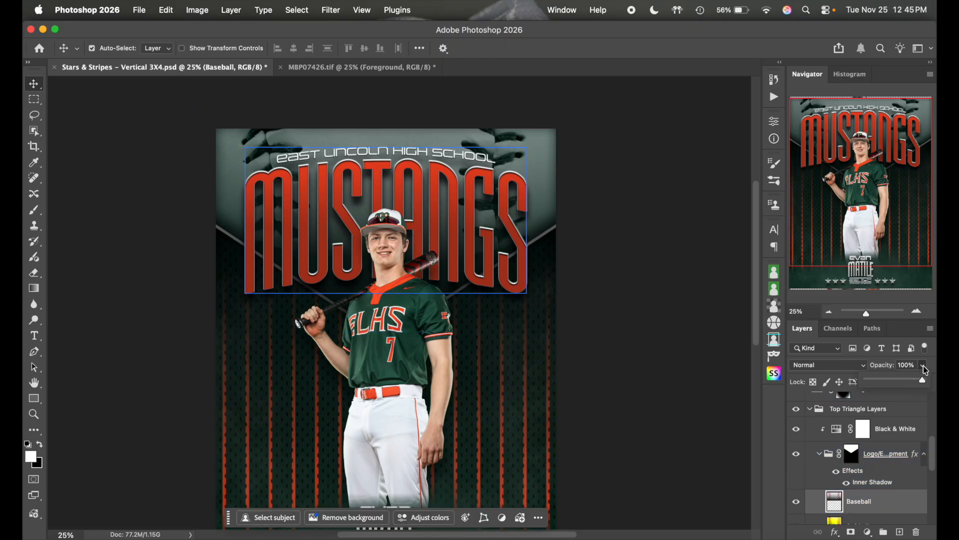
{"action": "left_click_drag", "start_coordinate": [898, 383], "coordinate": [928, 382]}
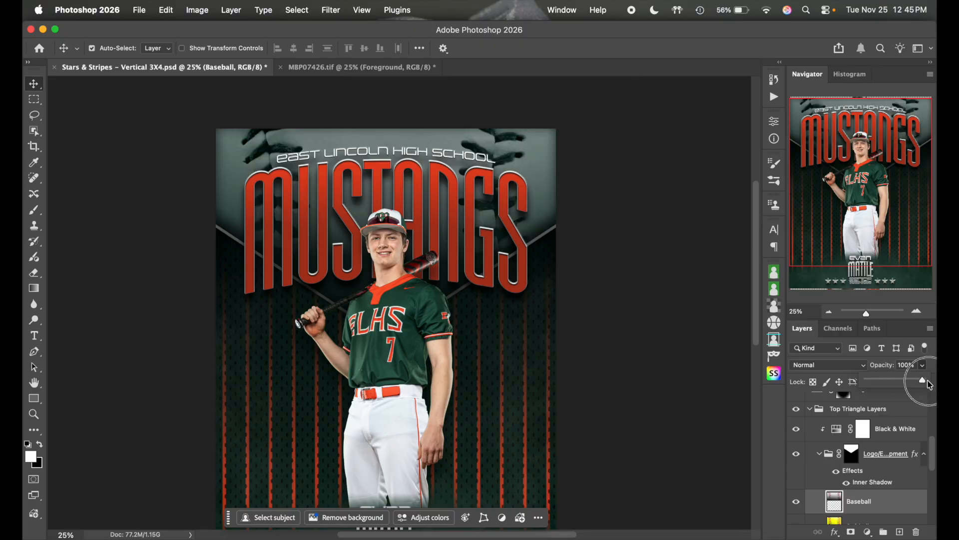
{"action": "left_click", "coordinate": [861, 464]}
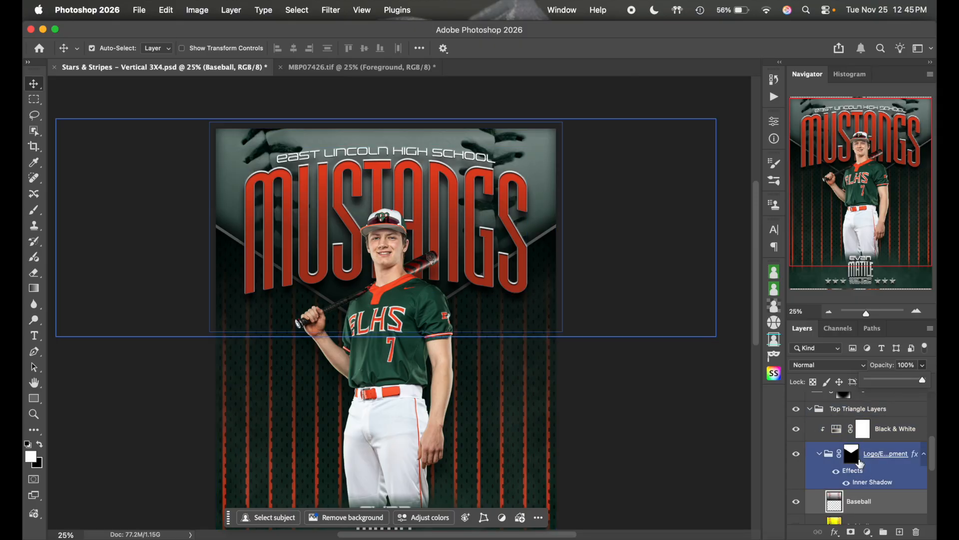
{"action": "left_click", "coordinate": [820, 455]}
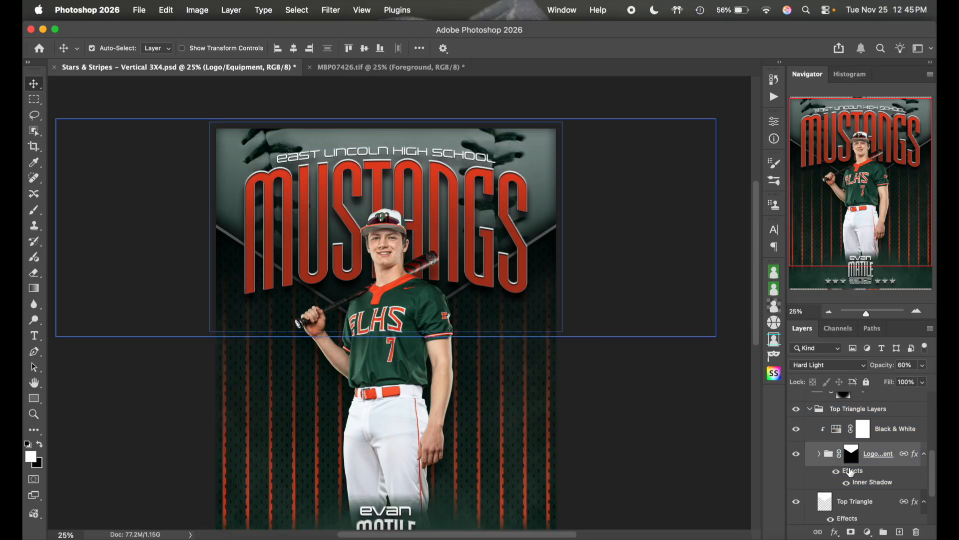
- Select the Top Triangle layer and toggle its visibility to check it
{"action": "scroll", "coordinate": [856, 459], "scroll_direction": "down", "scroll_amount": 3}
{"action": "left_click", "coordinate": [874, 460]}
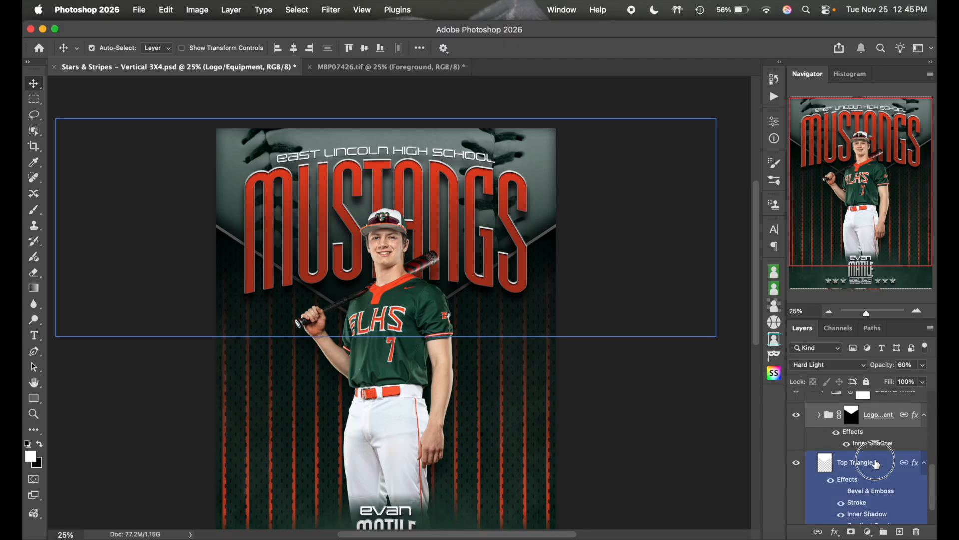
{"action": "left_click", "coordinate": [798, 446]}
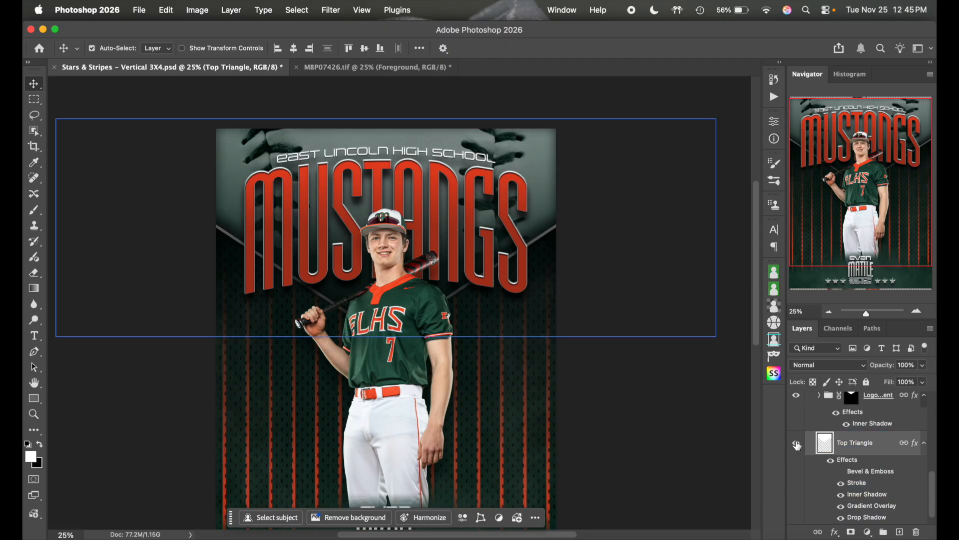
{"action": "scroll", "coordinate": [863, 450], "scroll_direction": "down", "scroll_amount": 1}
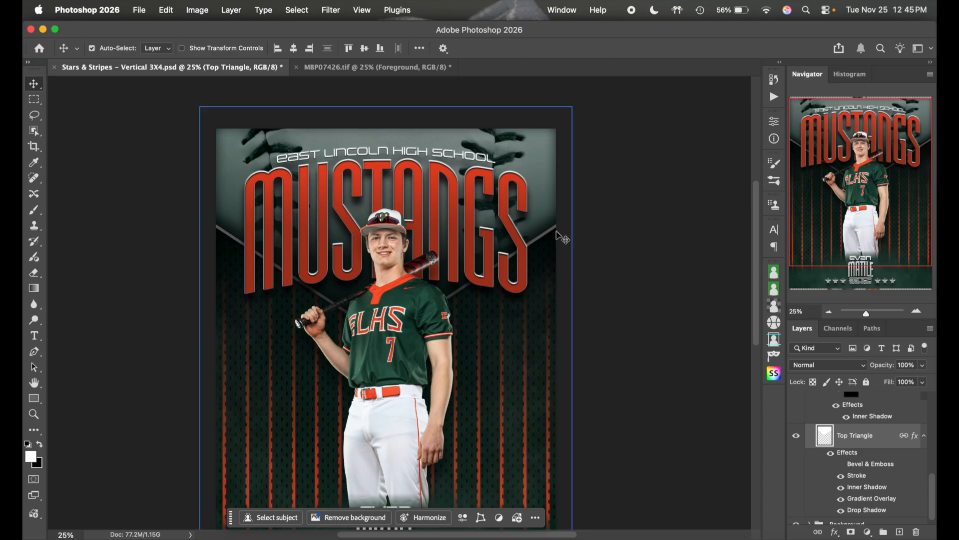
{"action": "scroll", "coordinate": [875, 472], "scroll_direction": "down", "scroll_amount": 1}
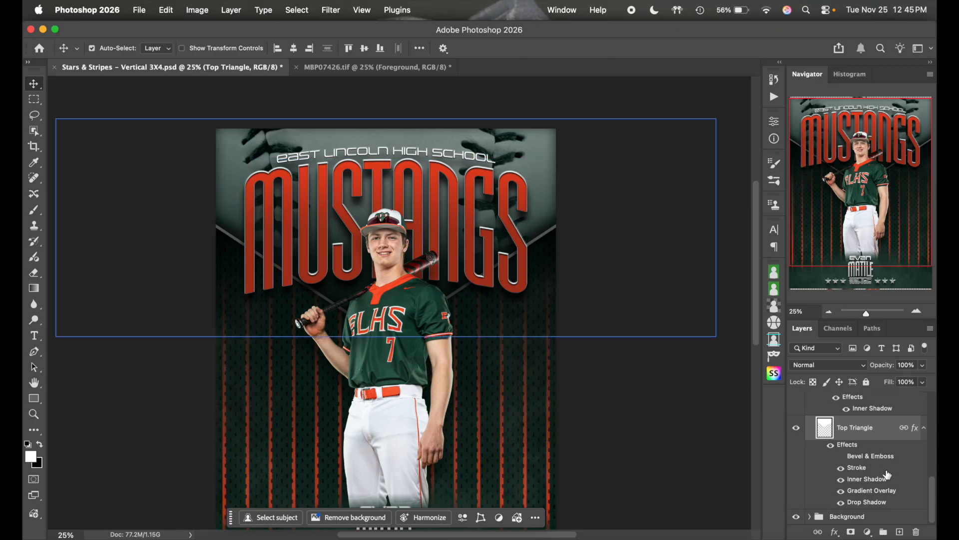
- Set the left stop of the Top Triangle's stroke gradient to the dark jersey green 042b1e
{"action": "double_click", "coordinate": [888, 466]}
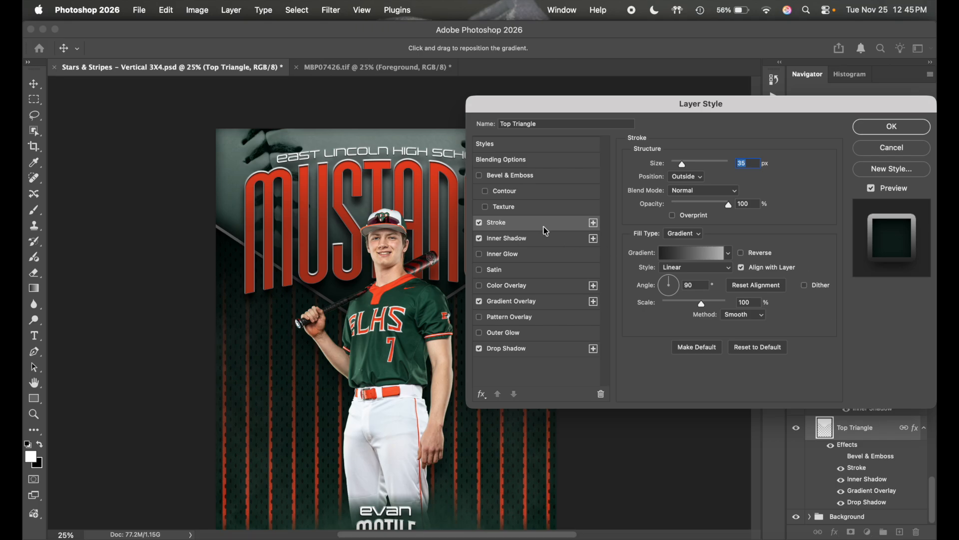
{"action": "left_click", "coordinate": [697, 259]}
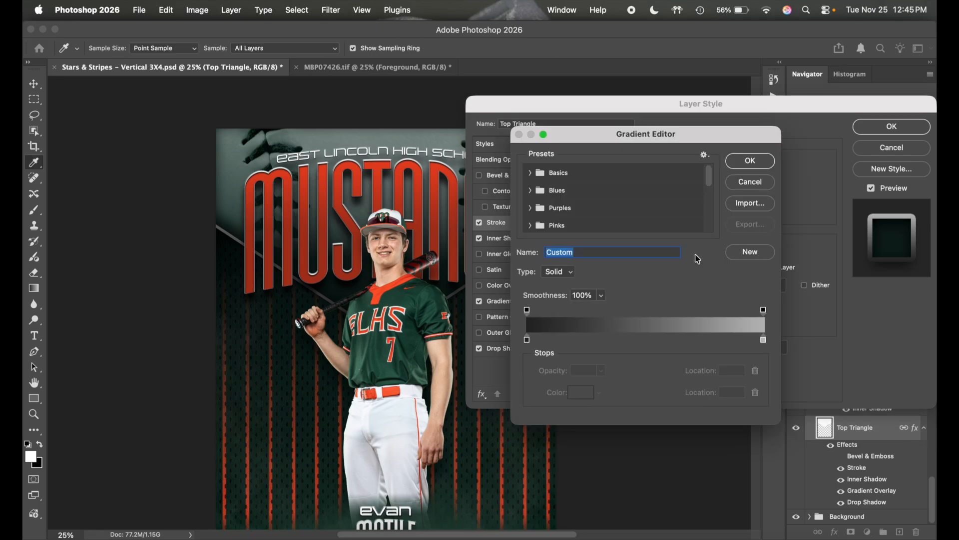
{"action": "left_click", "coordinate": [527, 340]}
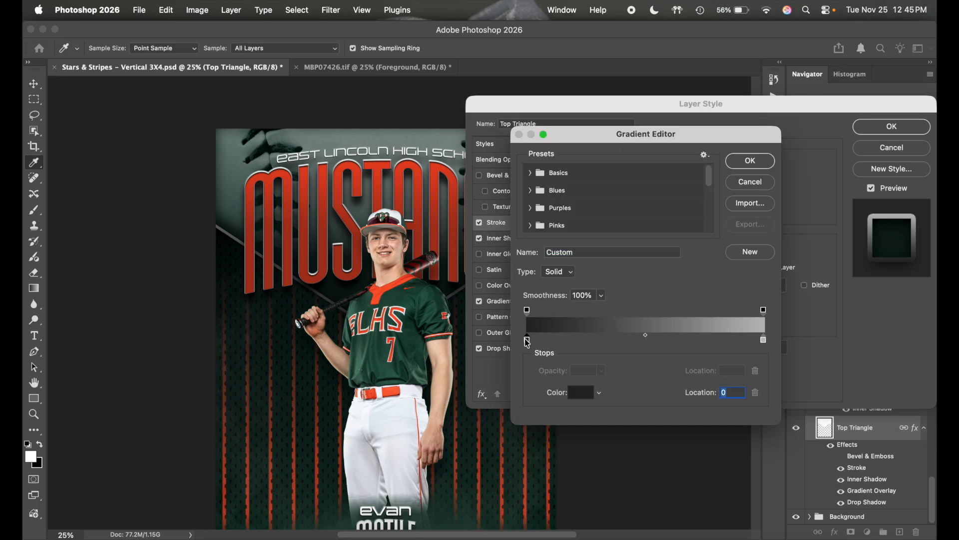
{"action": "left_click", "coordinate": [411, 335]}
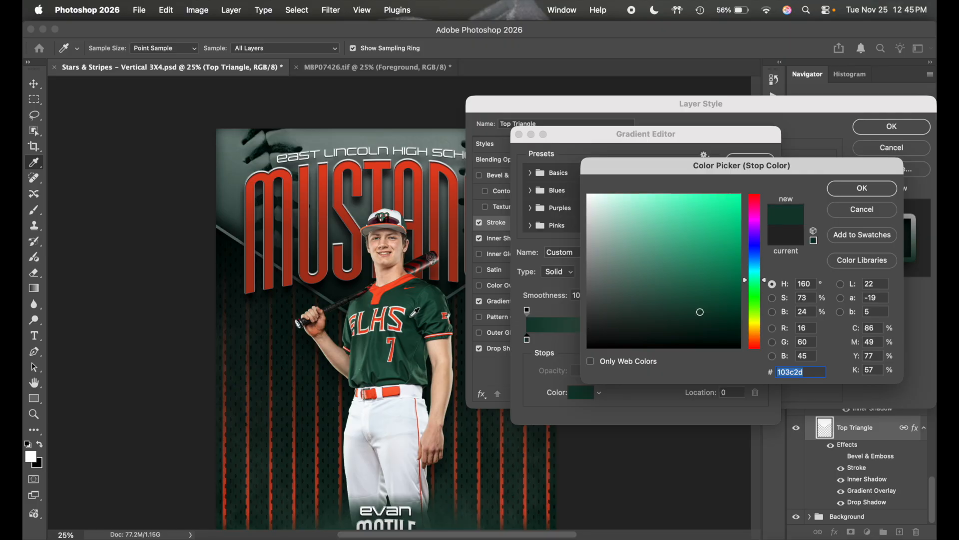
{"action": "left_click", "coordinate": [412, 316]}
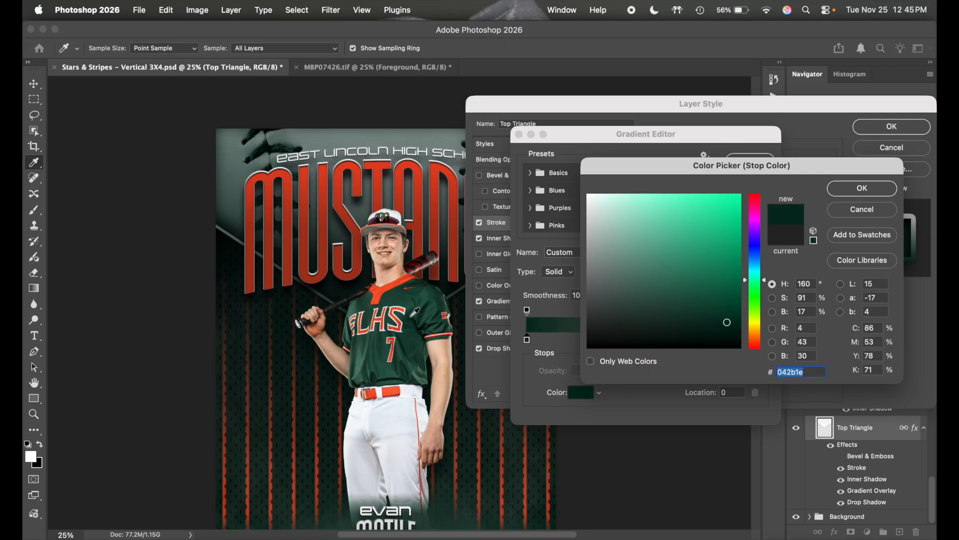
{"action": "left_click", "coordinate": [851, 194]}
{"action": "left_click", "coordinate": [753, 160]}
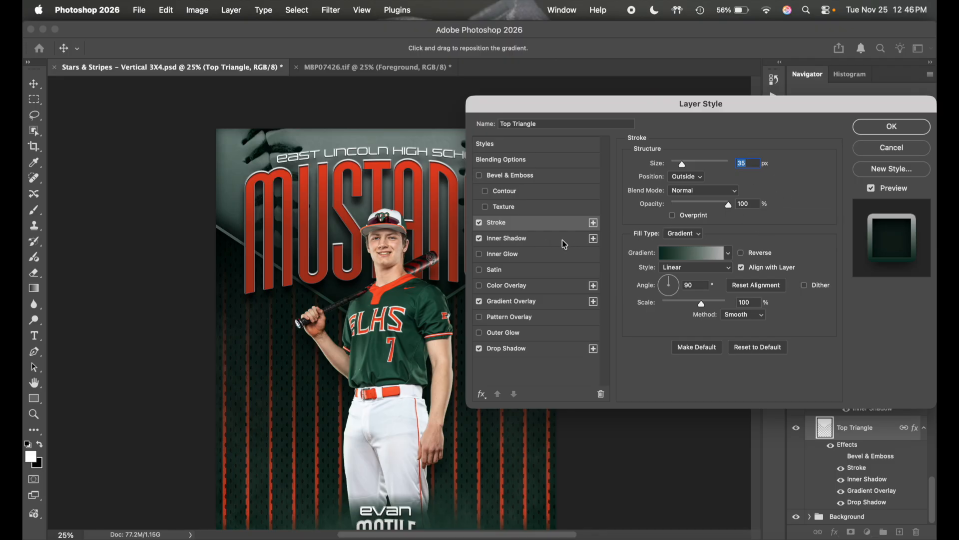
- Review the Top Triangle's Inner Shadow, Gradient Overlay and Drop Shadow settings
{"action": "left_click", "coordinate": [551, 242]}
{"action": "left_click", "coordinate": [546, 302]}
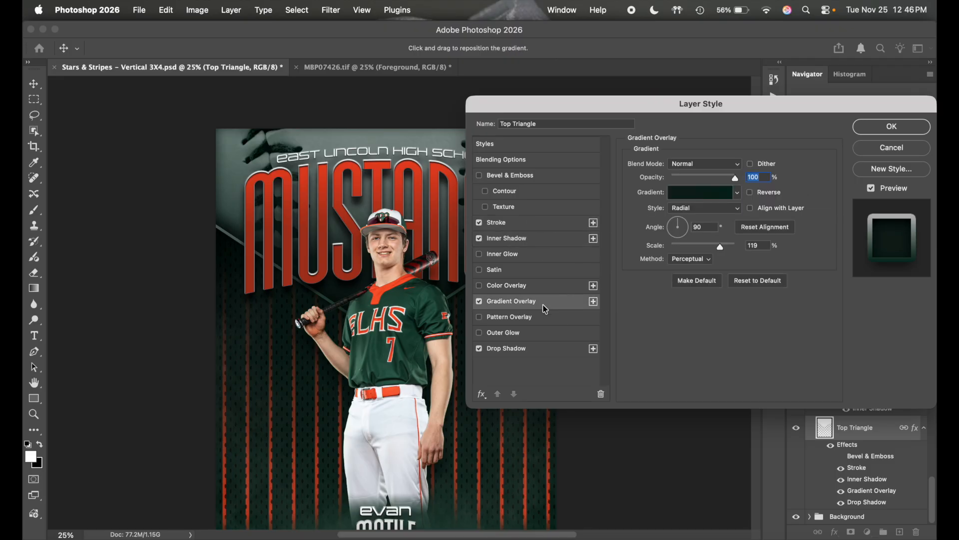
{"action": "left_click", "coordinate": [540, 350]}
{"action": "left_click", "coordinate": [897, 129]}
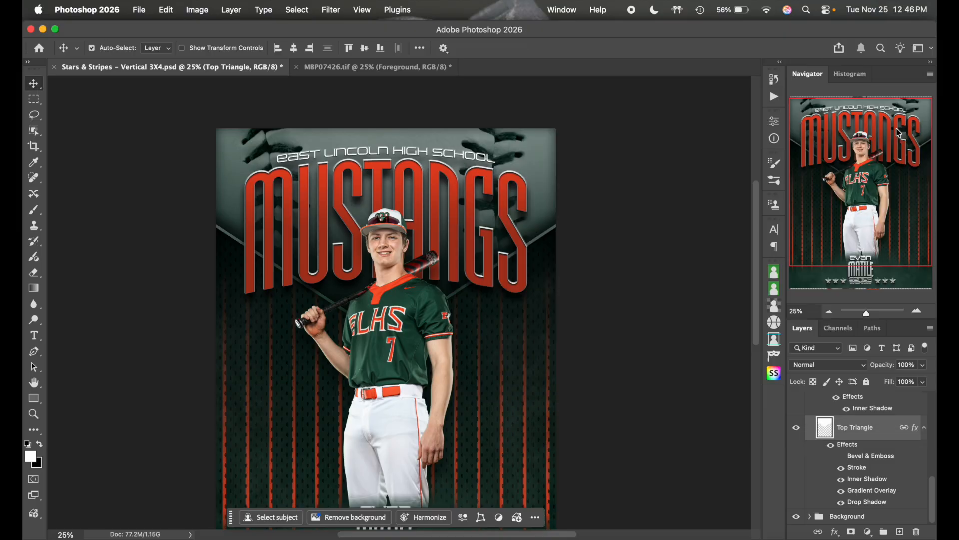
{"action": "scroll", "coordinate": [658, 331], "scroll_direction": "down", "scroll_amount": 3}
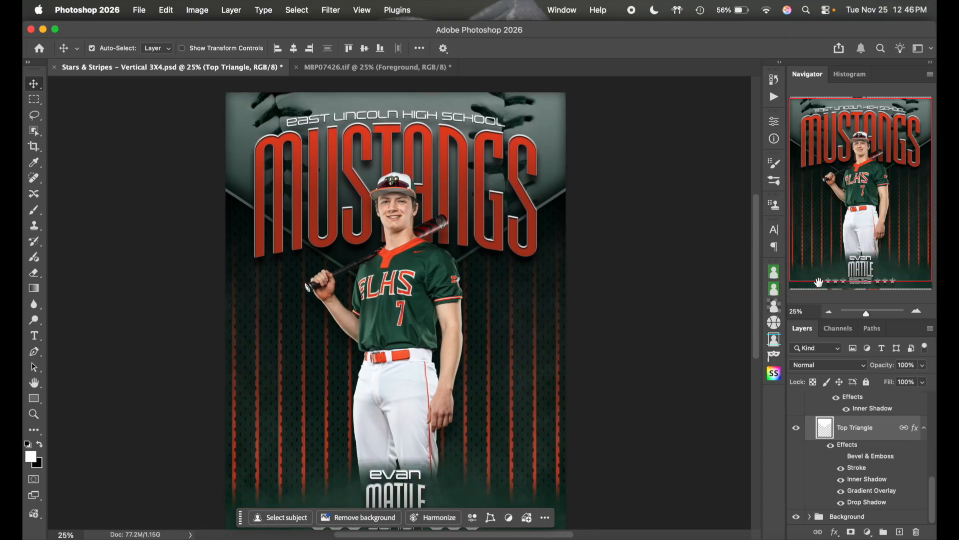
{"action": "left_click", "coordinate": [829, 311]}
{"action": "scroll", "coordinate": [622, 365], "scroll_direction": "down", "scroll_amount": 2}
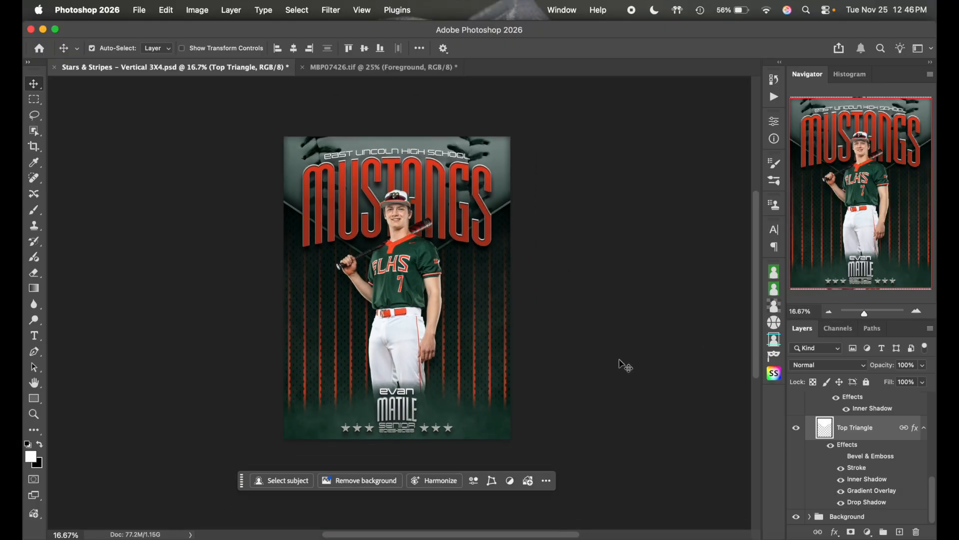
{"action": "left_click", "coordinate": [917, 310]}
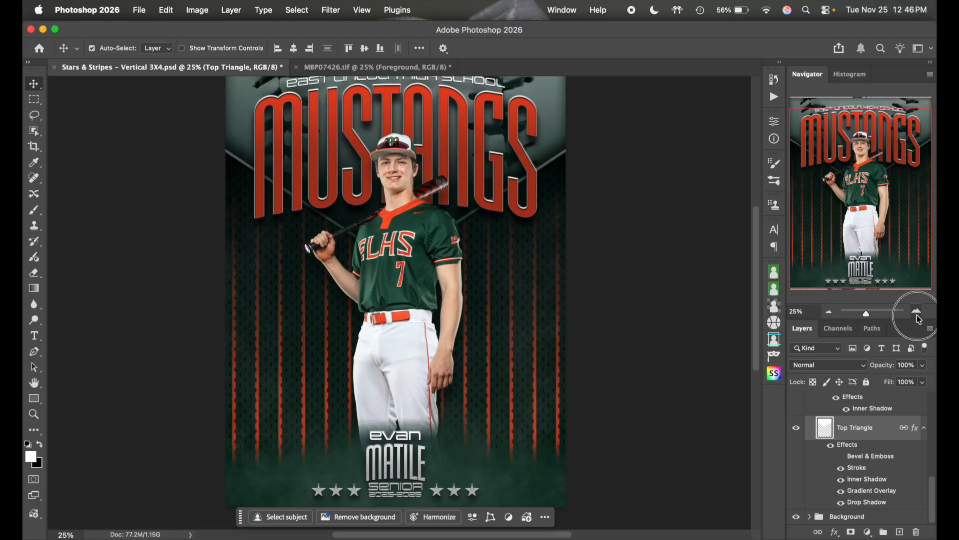
{"action": "left_click", "coordinate": [917, 311]}
{"action": "scroll", "coordinate": [672, 345], "scroll_direction": "down", "scroll_amount": 5}
{"action": "scroll", "coordinate": [672, 345], "scroll_direction": "up", "scroll_amount": 3}
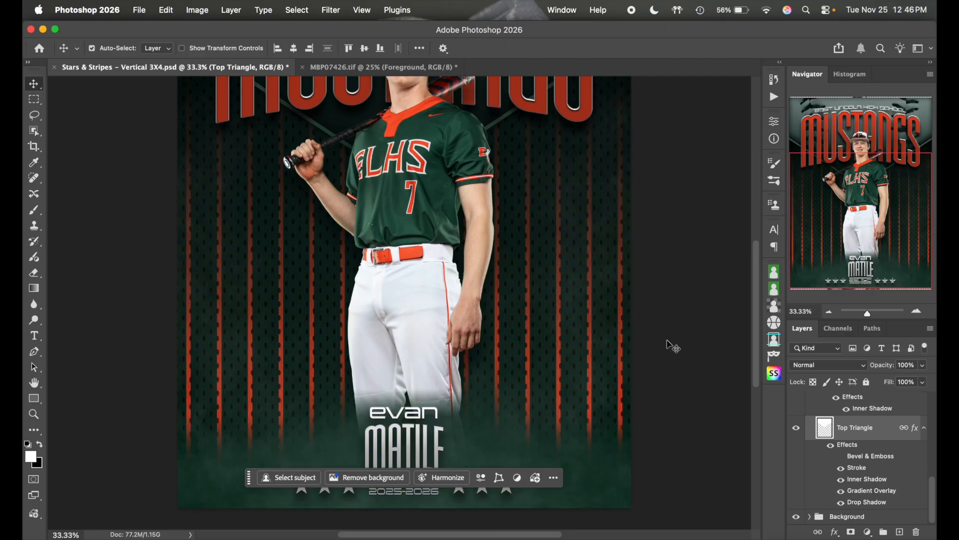